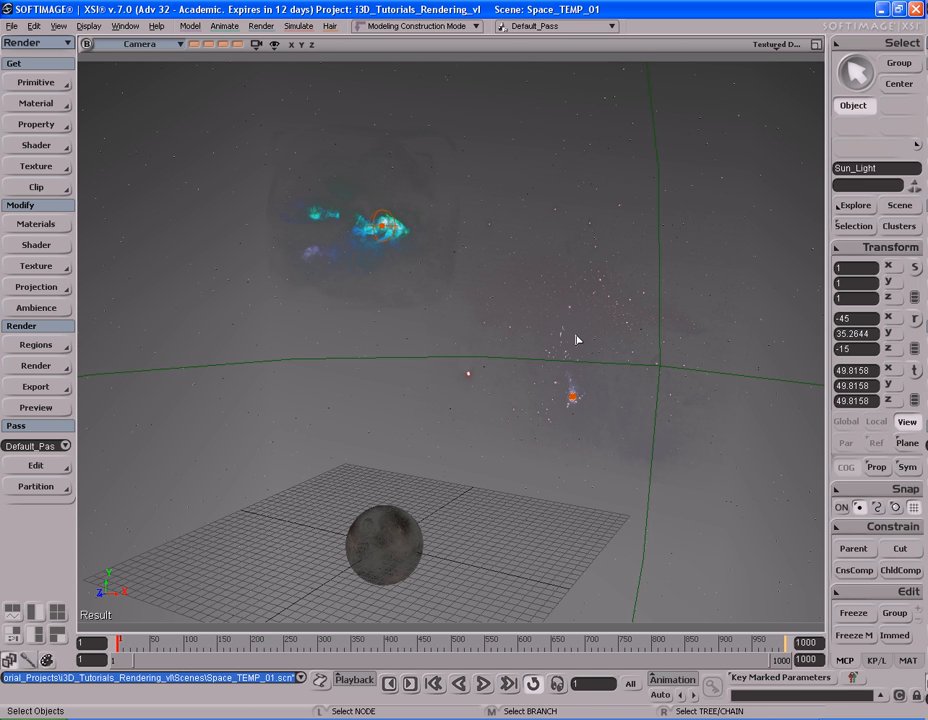
Preview the small bright star in the star field with a render region about 140 by 120 pixels, and hide the region
{"action": "key", "text": "q"}
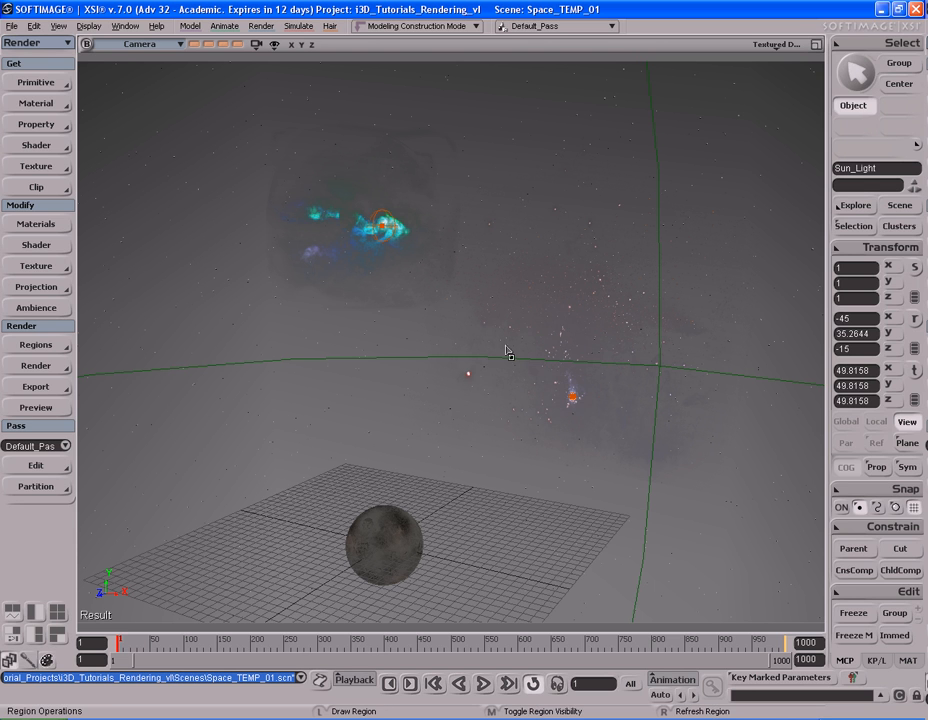
{"action": "left_click_drag", "start_coordinate": [491, 322], "coordinate": [634, 444]}
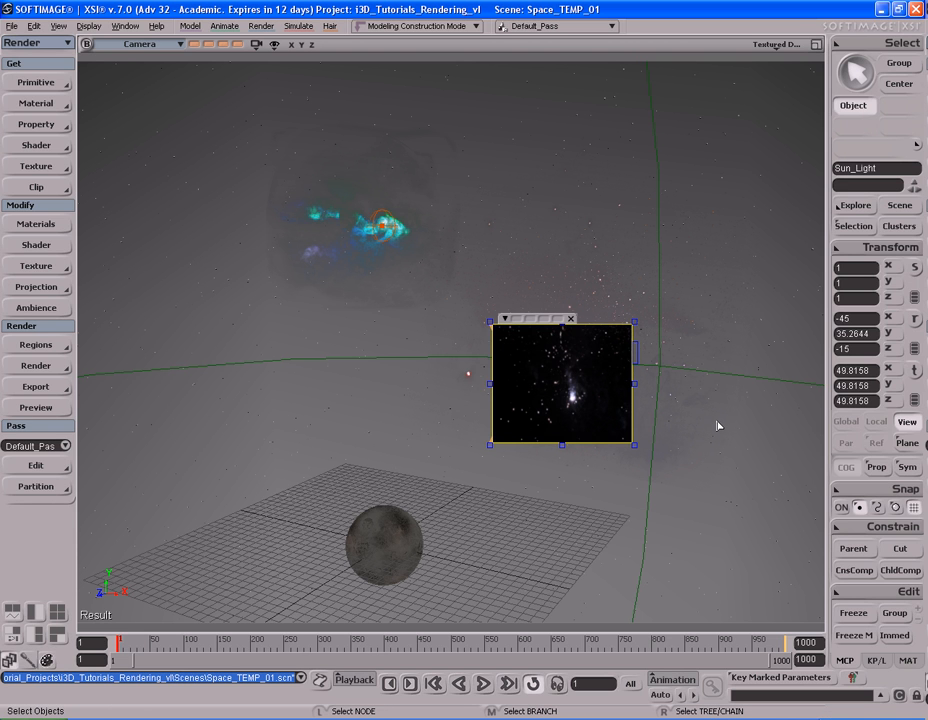
{"action": "key", "text": "q"}
{"action": "middle_click", "coordinate": [659, 420]}
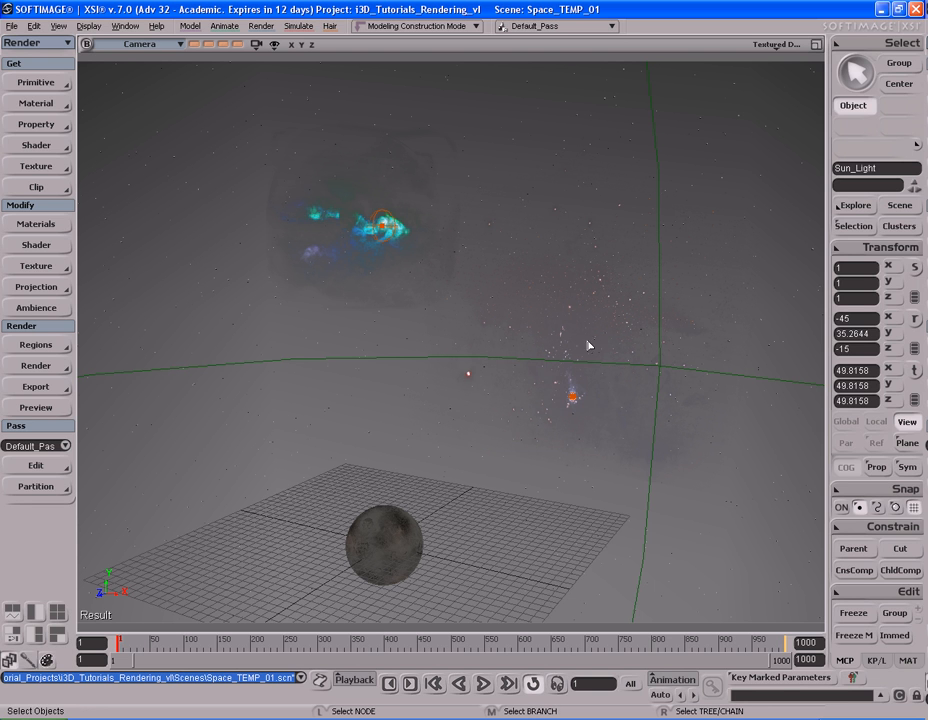
Add a Lens Flare property to Star_light_1, and place its property window clear of the command toolbar
{"action": "left_click", "coordinate": [572, 398]}
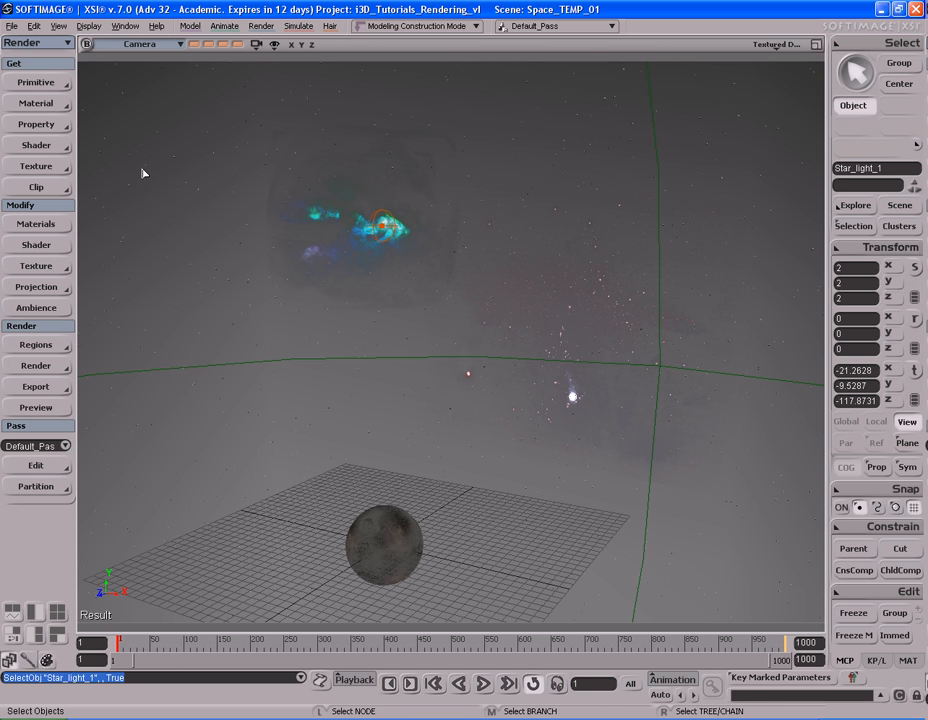
{"action": "left_click", "coordinate": [58, 124]}
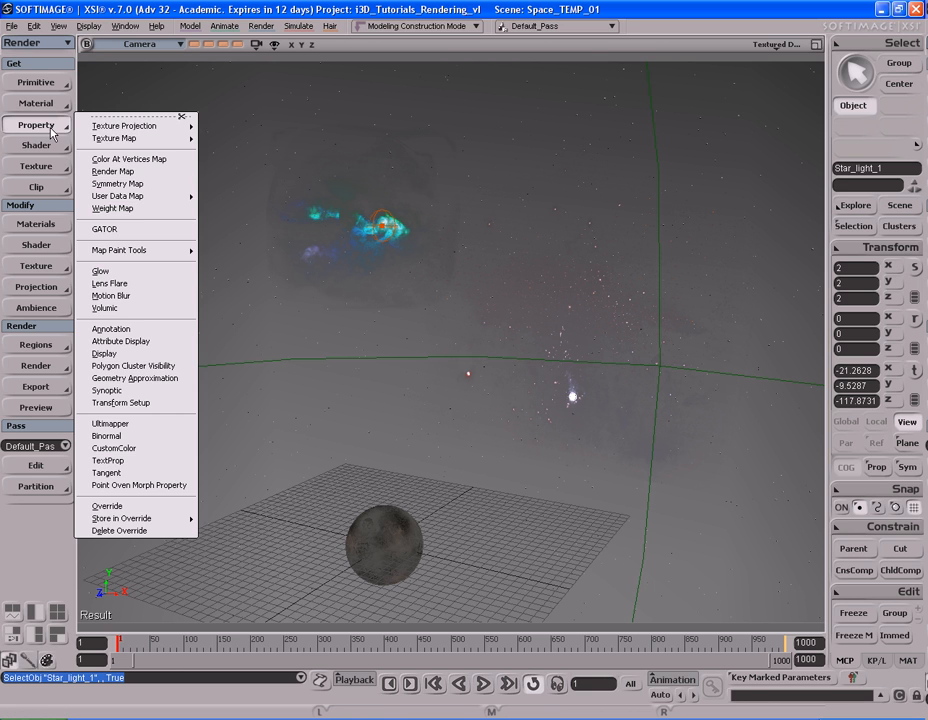
{"action": "left_click", "coordinate": [46, 124]}
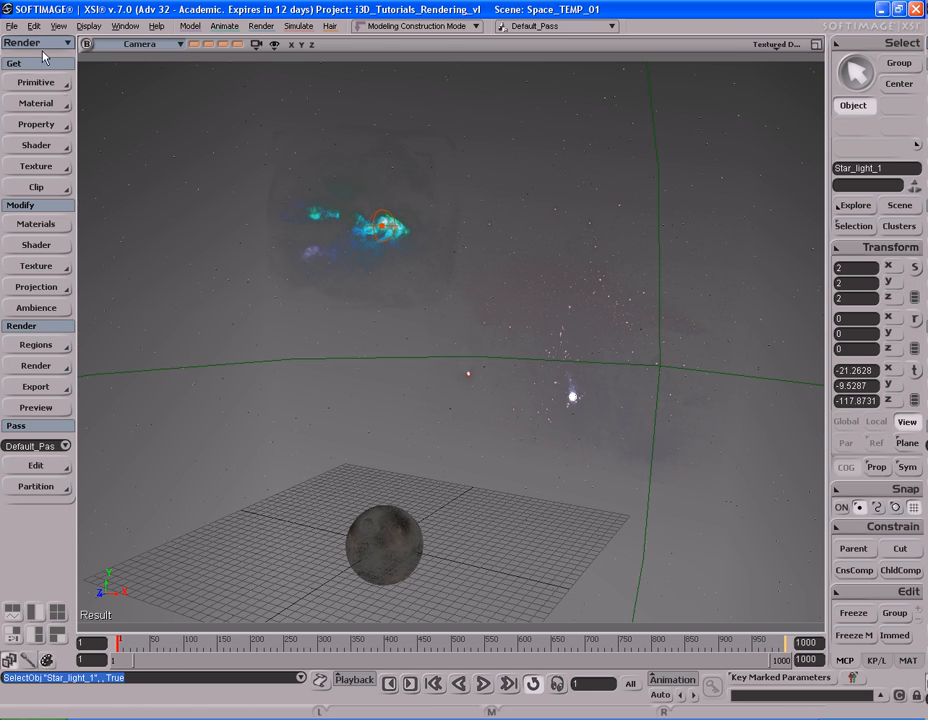
{"action": "key", "text": "1"}
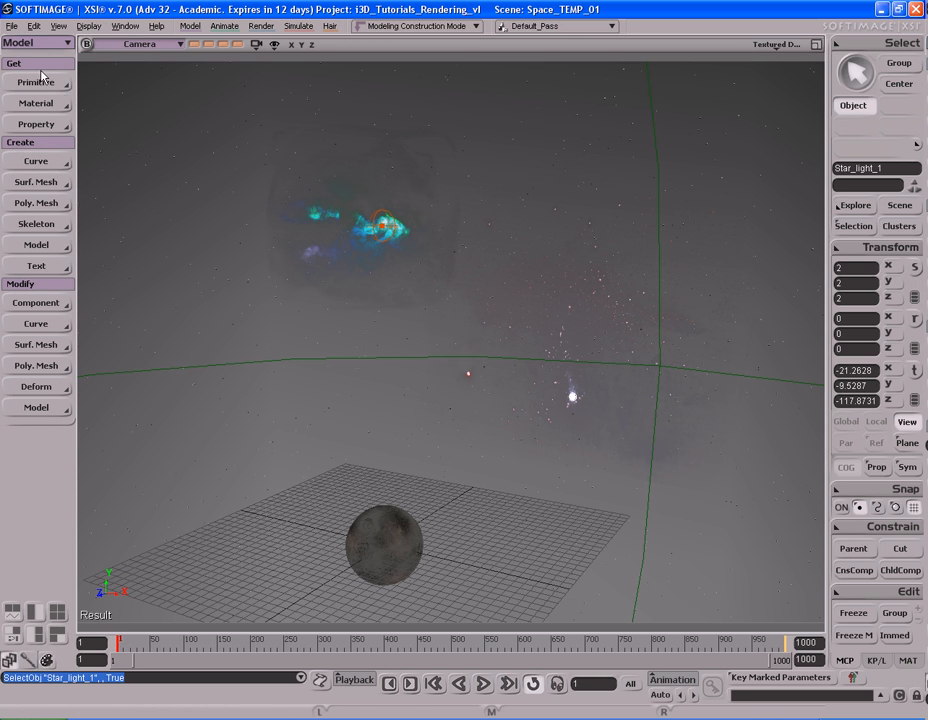
{"action": "left_click", "coordinate": [58, 127]}
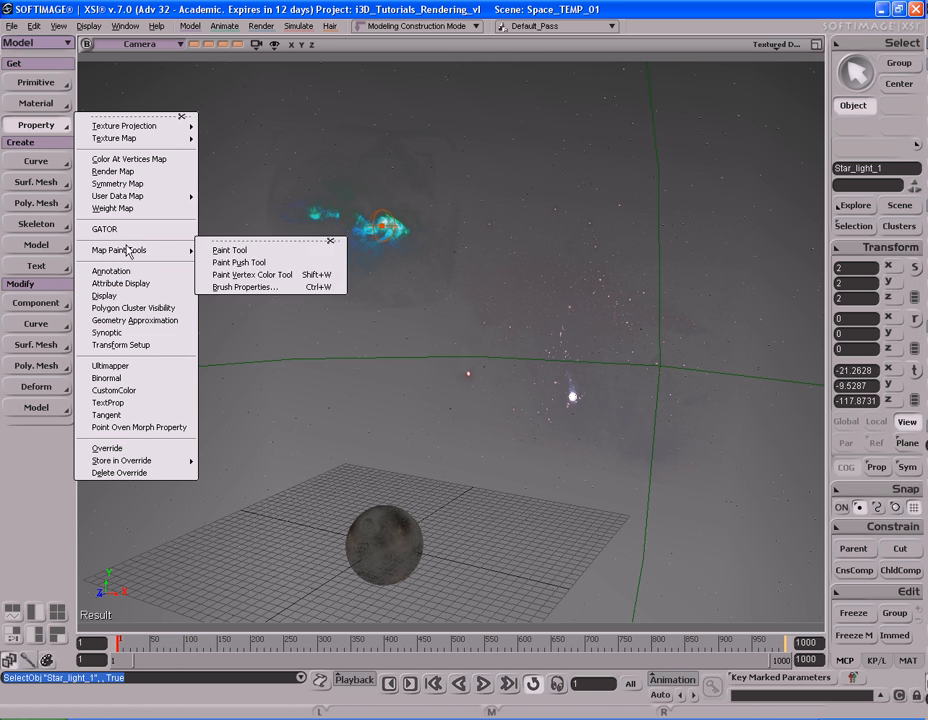
{"action": "left_click", "coordinate": [55, 124]}
{"action": "key", "text": "2"}
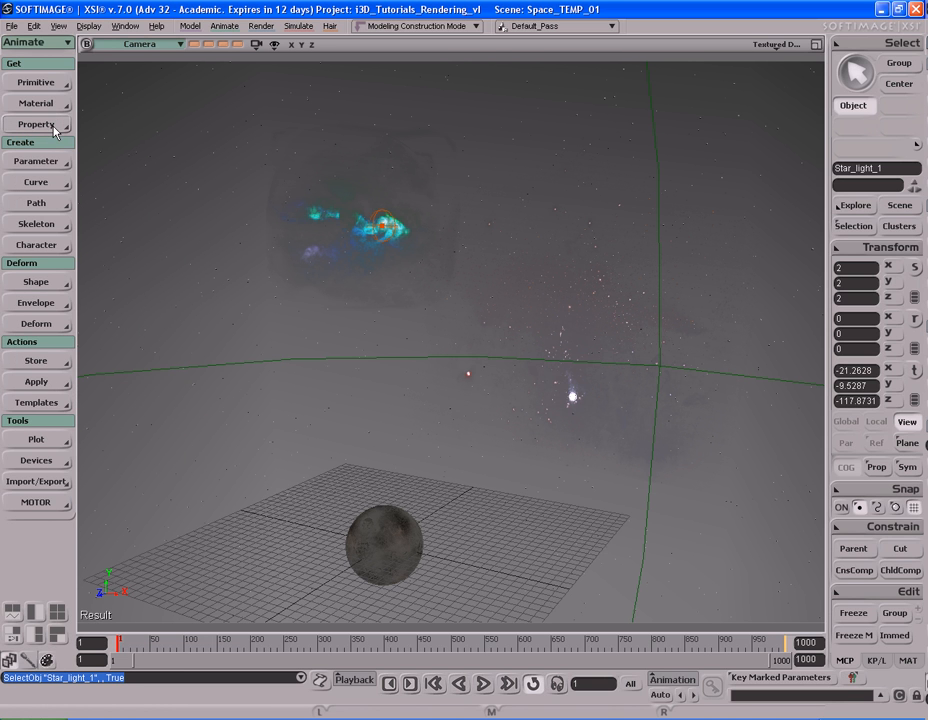
{"action": "left_click", "coordinate": [55, 126]}
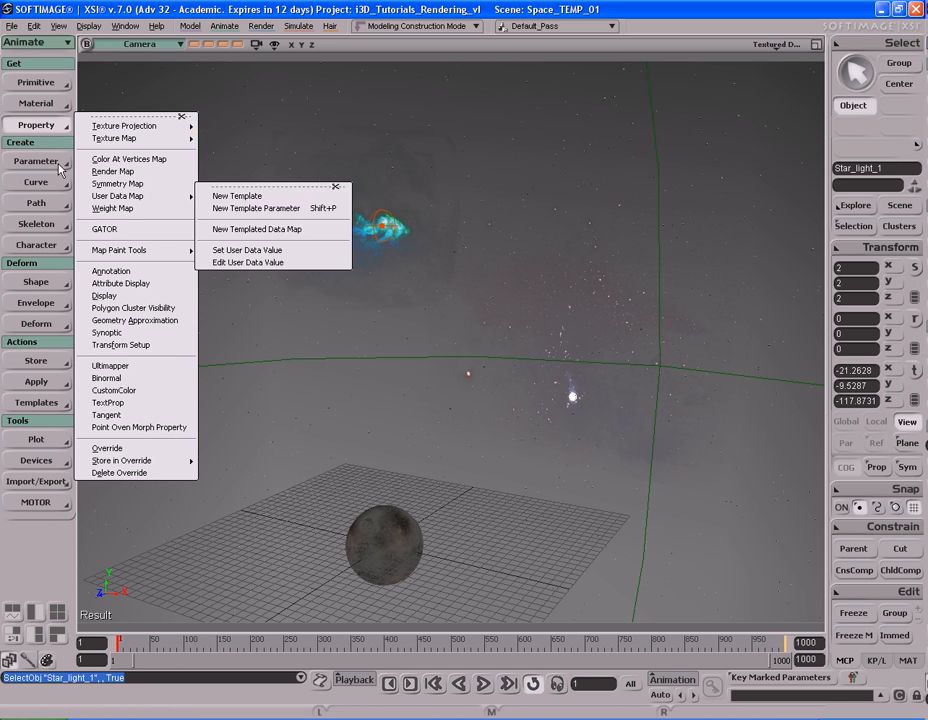
{"action": "left_click", "coordinate": [43, 130]}
{"action": "key", "text": "3"}
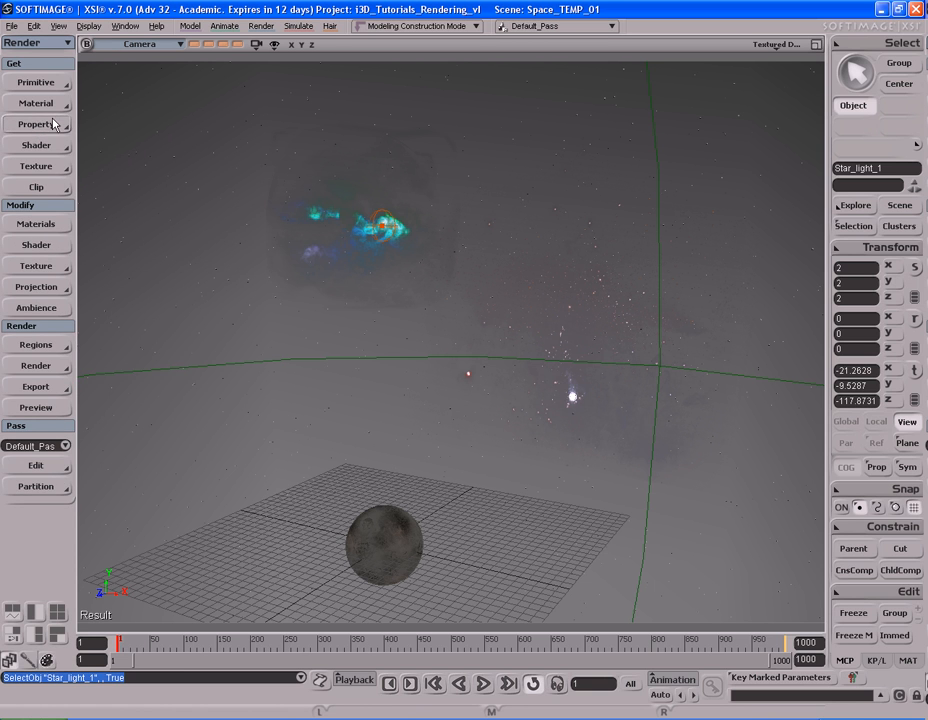
{"action": "left_click", "coordinate": [40, 125]}
{"action": "mouse_move", "coordinate": [115, 137]}
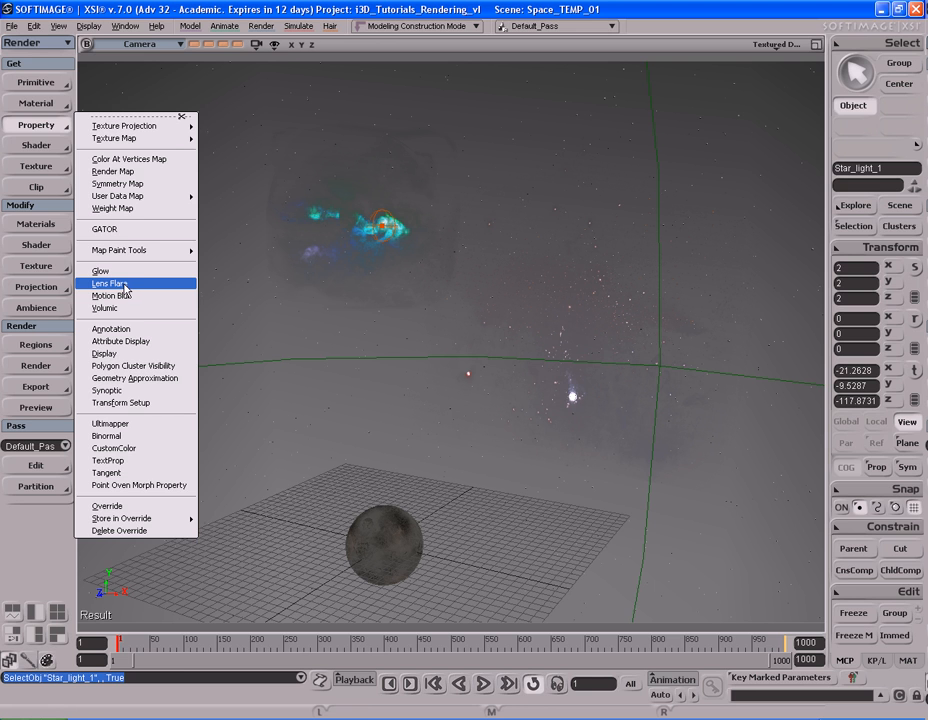
{"action": "left_click", "coordinate": [122, 285]}
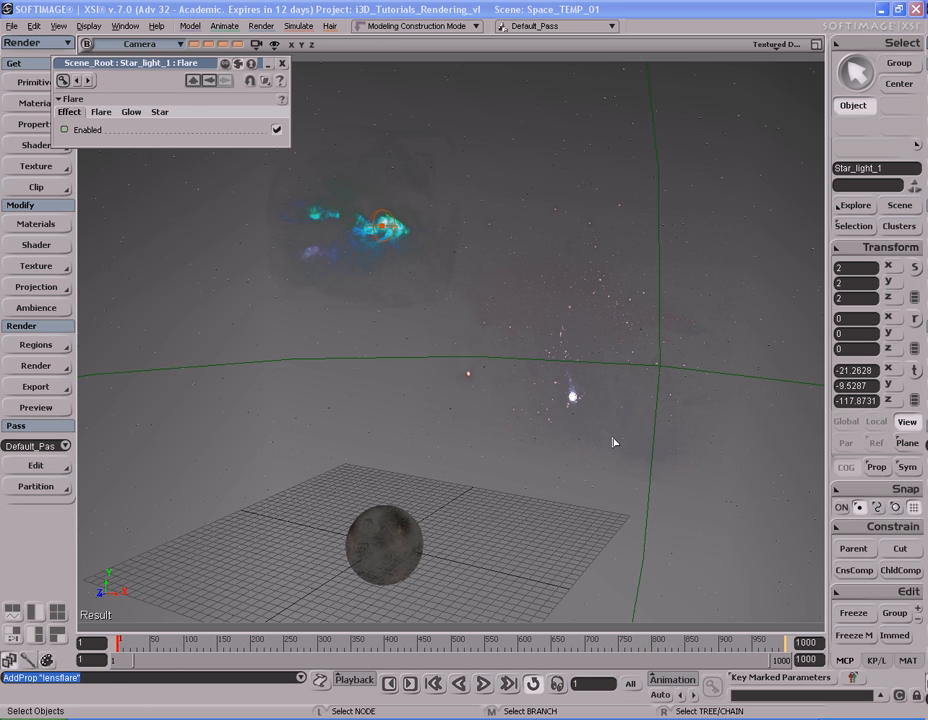
{"action": "left_click_drag", "start_coordinate": [125, 63], "coordinate": [184, 124]}
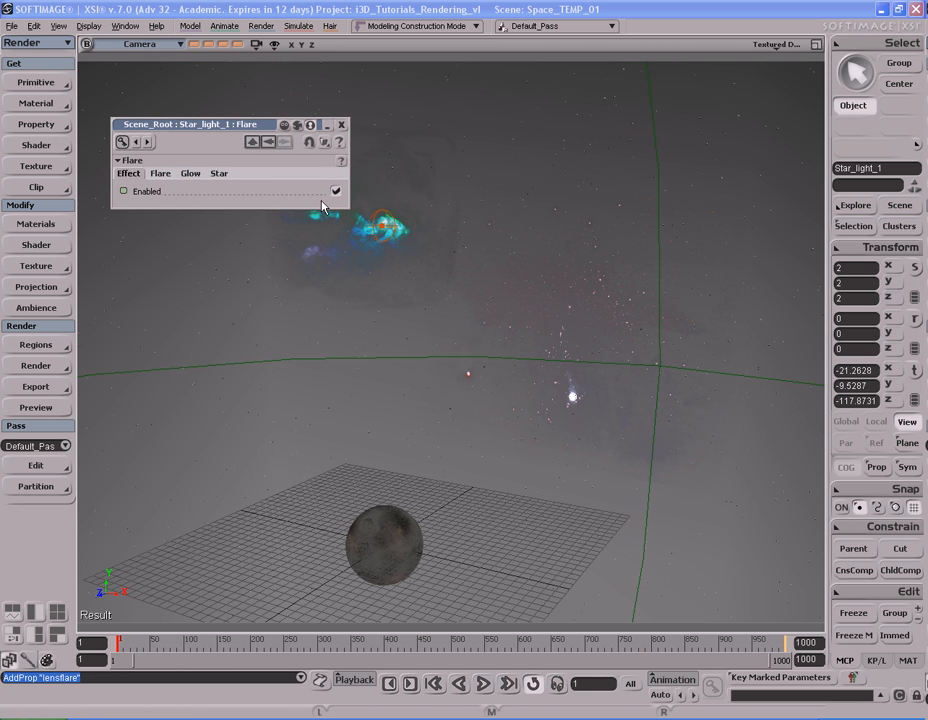
Review the lens flare's flare, glow and star settings, and preview the star with a render region before hiding the region
{"action": "left_click", "coordinate": [160, 174]}
{"action": "left_click", "coordinate": [193, 176]}
{"action": "left_click", "coordinate": [220, 175]}
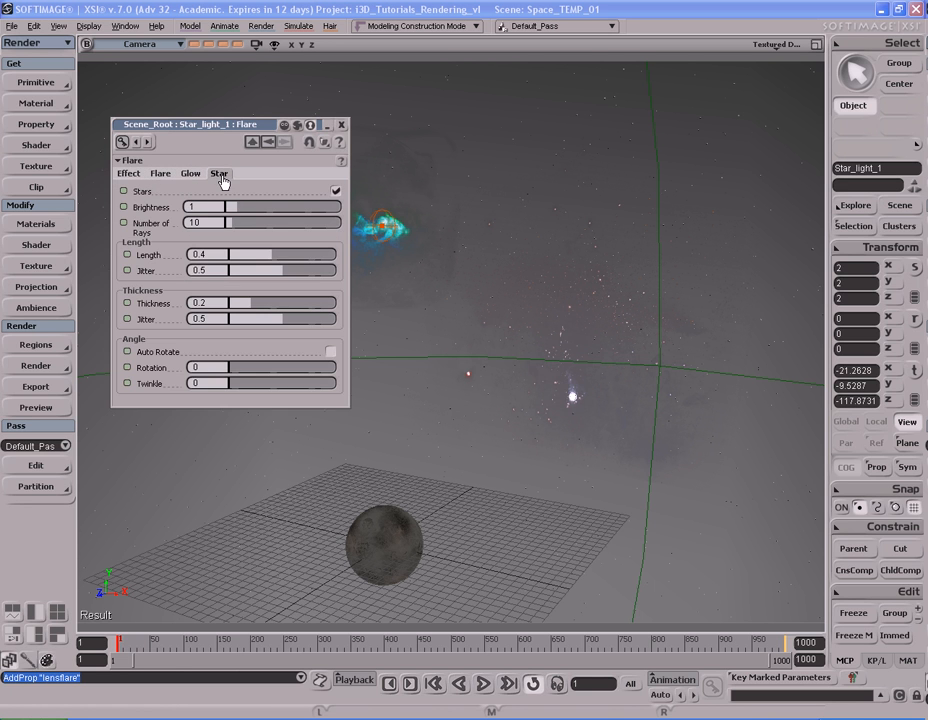
{"action": "left_click", "coordinate": [191, 176]}
{"action": "left_click", "coordinate": [160, 174]}
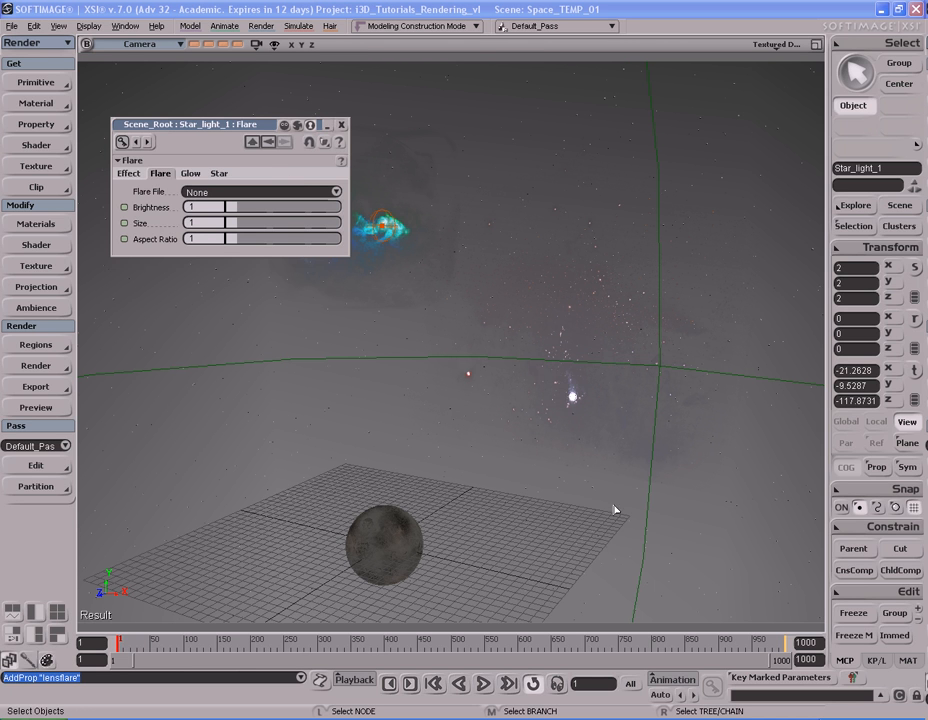
{"action": "key", "text": "q"}
{"action": "left_click_drag", "start_coordinate": [483, 313], "coordinate": [643, 471]}
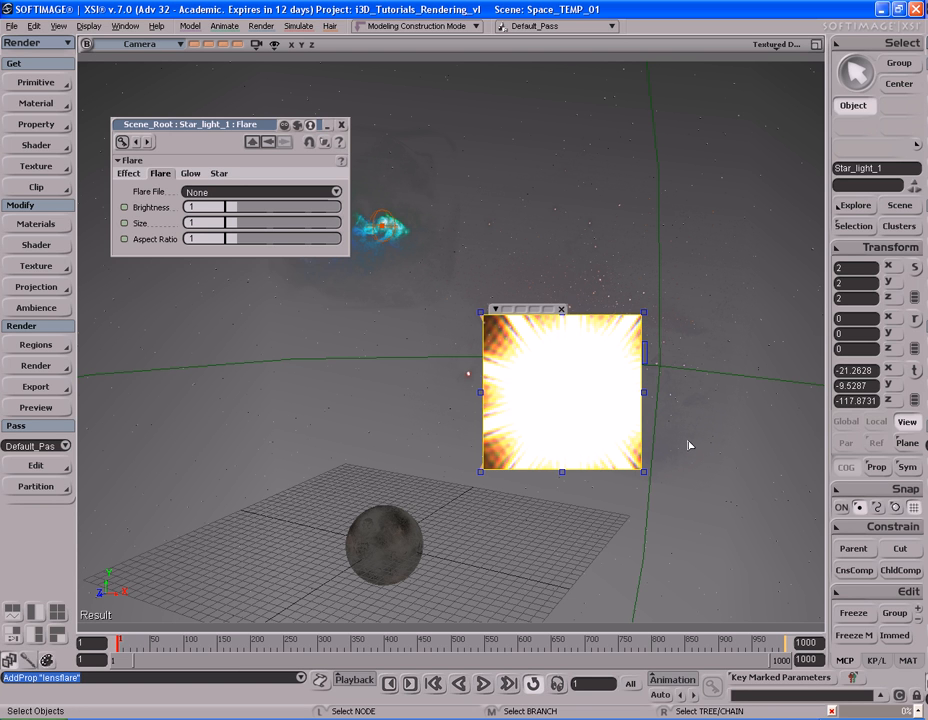
{"action": "key", "text": "q"}
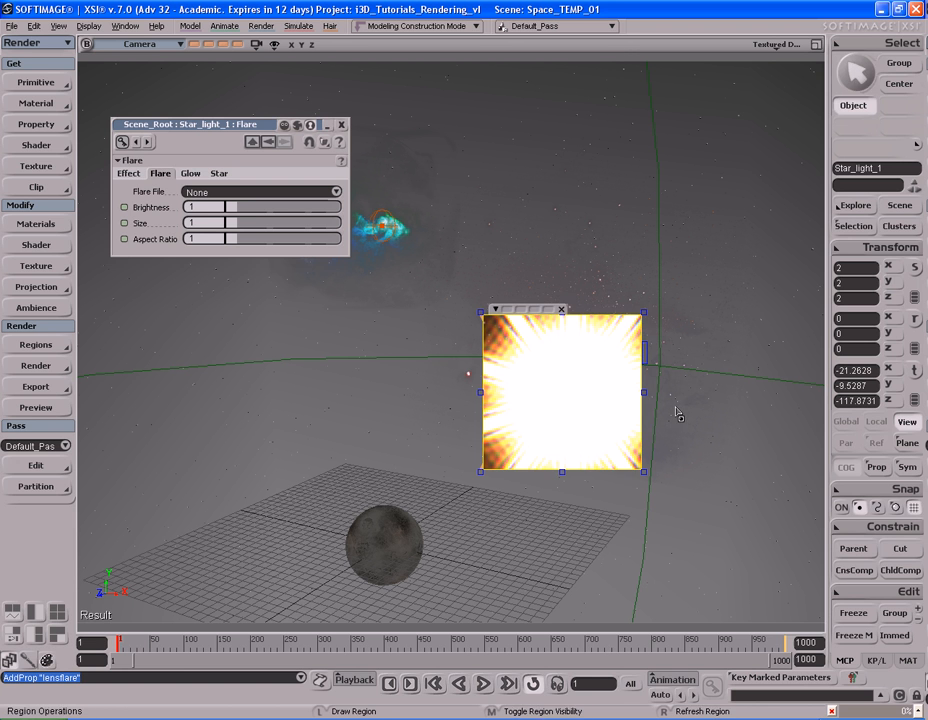
{"action": "middle_click", "coordinate": [677, 412]}
Set the flare brightness to 0.001 and draw a new render region around Star_light_1
{"action": "key", "text": "s"}
{"action": "left_click_drag", "start_coordinate": [580, 422], "coordinate": [569, 412]}
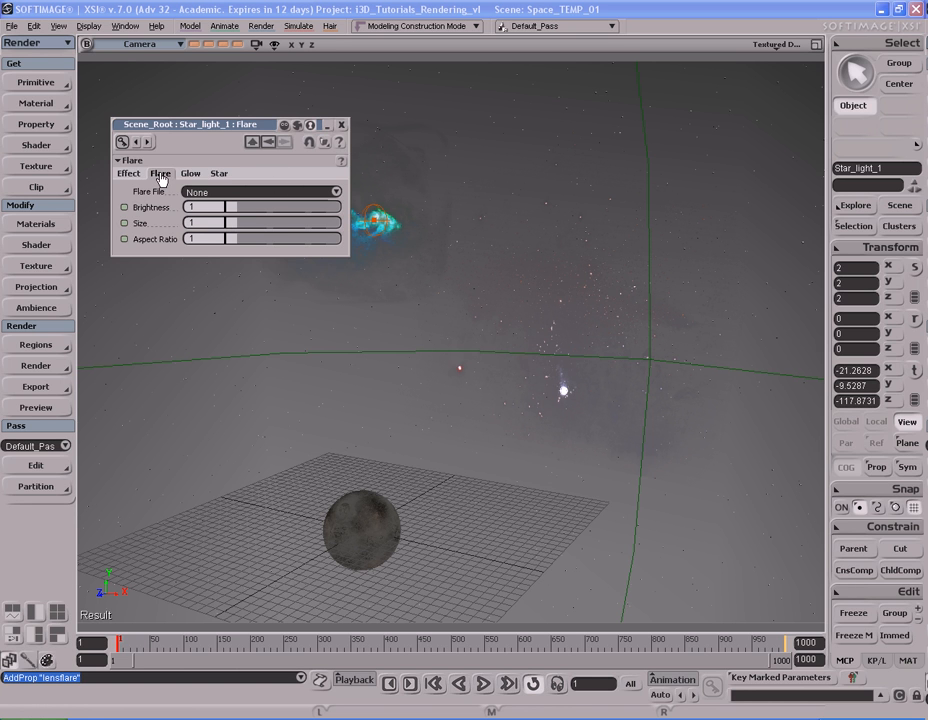
{"action": "left_click", "coordinate": [218, 207]}
{"action": "type", "text": "0.001"}
{"action": "key", "text": "Return"}
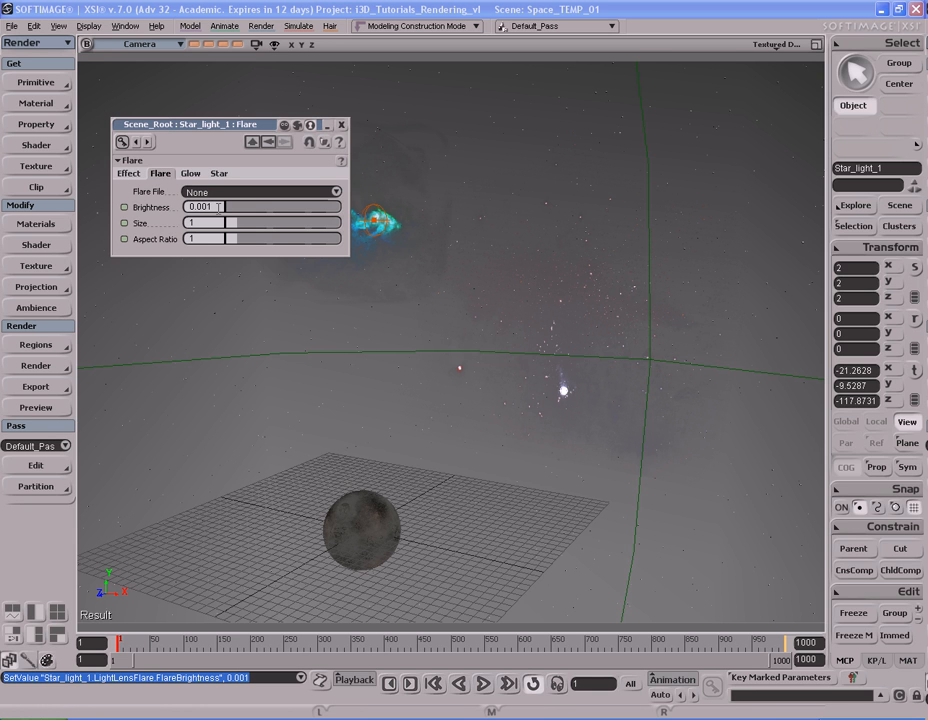
{"action": "key", "text": "q"}
{"action": "left_click_drag", "start_coordinate": [478, 311], "coordinate": [656, 475]}
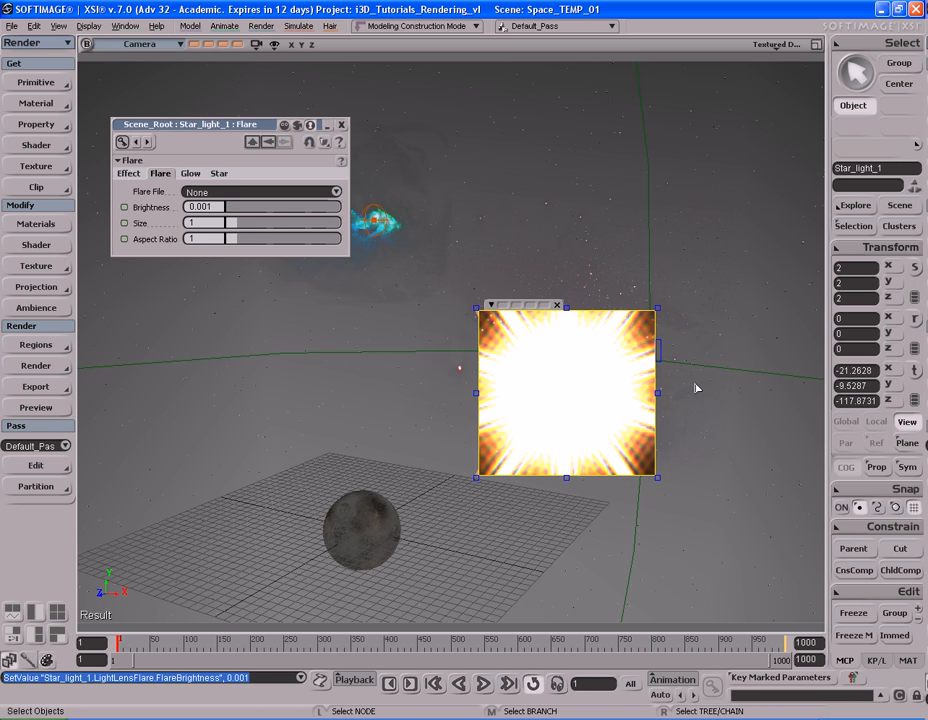
Set the flare size of Star_light_1 to 0.001
{"action": "left_click", "coordinate": [214, 222]}
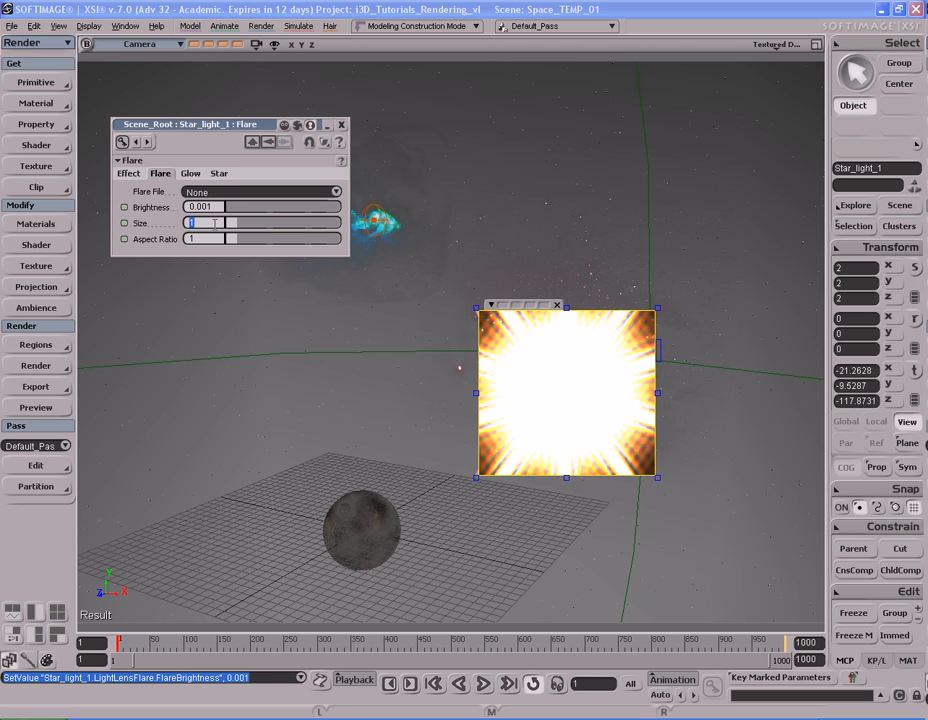
{"action": "type", "text": "0.001"}
{"action": "key", "text": "Return"}
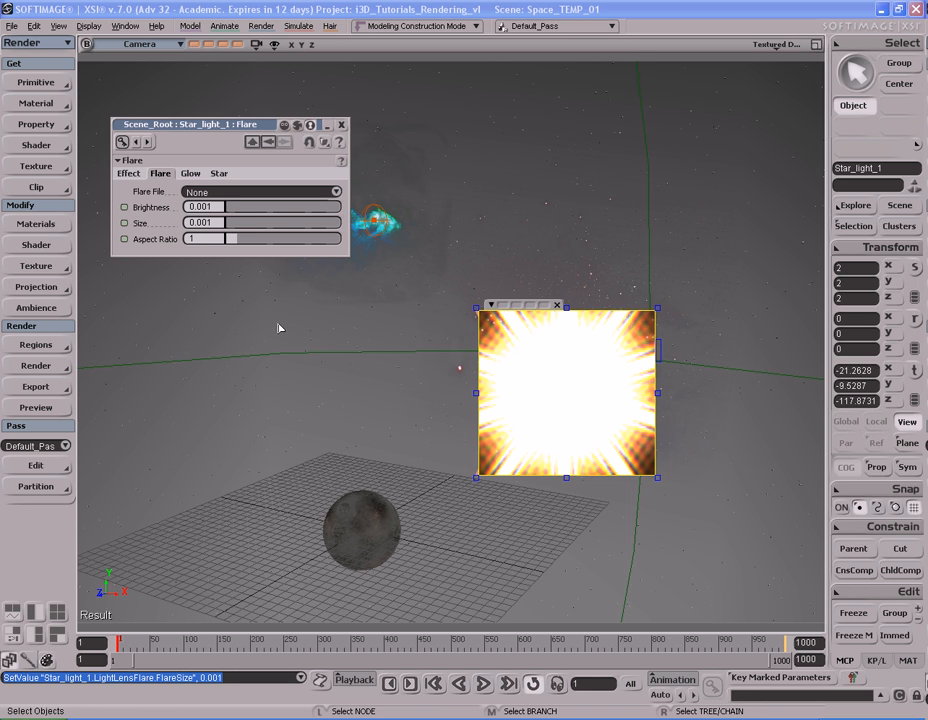
Adjust the lens flare's star brightness, trying 0.001 first and settling on 0.004
{"action": "left_click", "coordinate": [191, 174]}
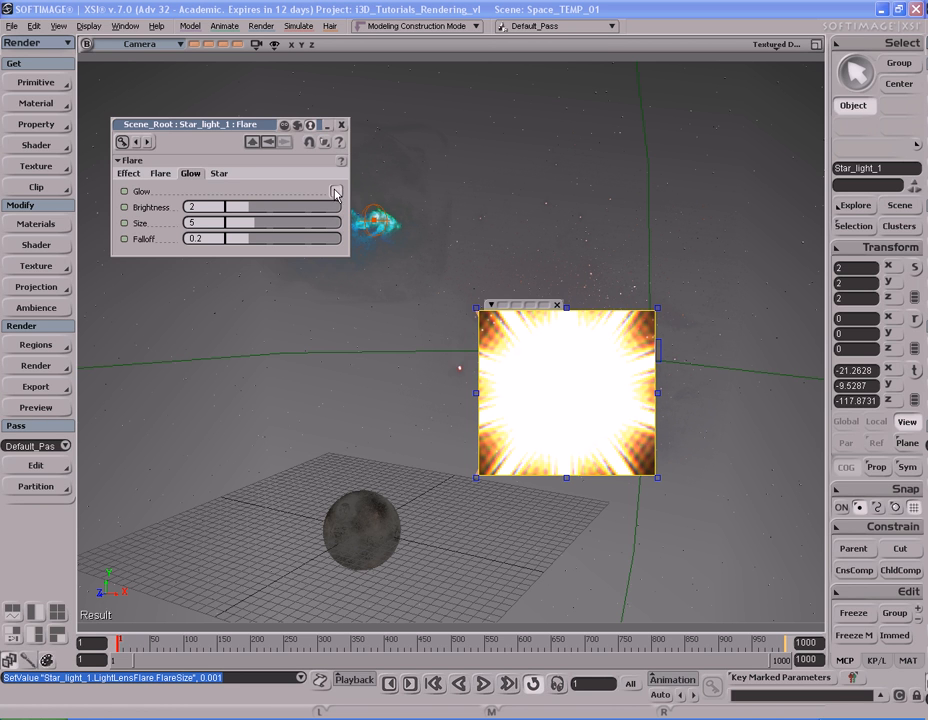
{"action": "left_click", "coordinate": [219, 175]}
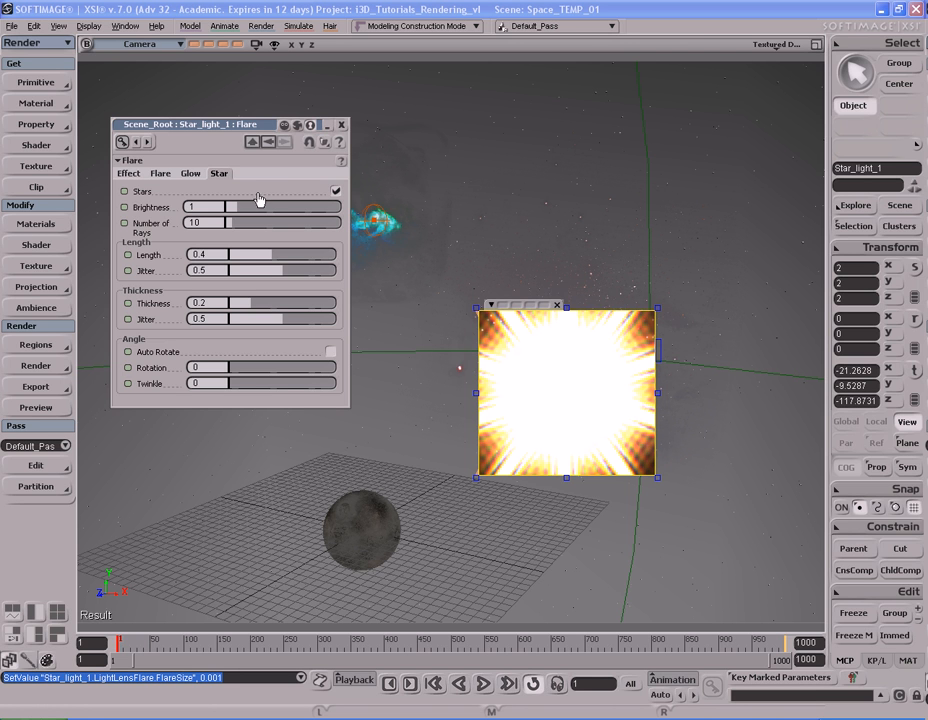
{"action": "left_click", "coordinate": [213, 206]}
{"action": "type", "text": "0.001"}
{"action": "key", "text": "Return"}
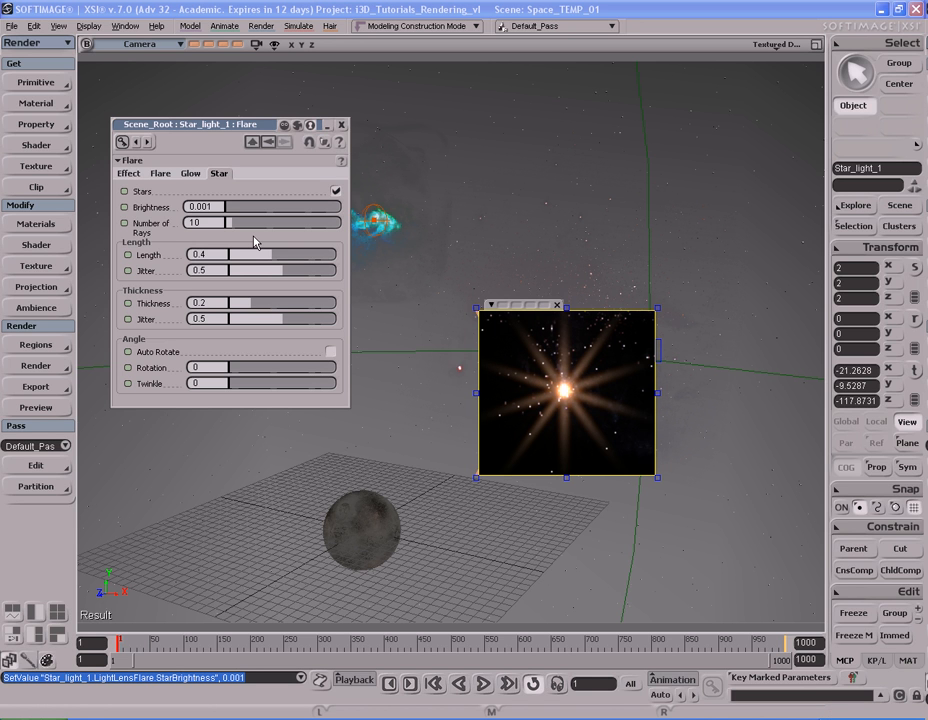
{"action": "left_click", "coordinate": [221, 206]}
{"action": "type", "text": "0.004"}
{"action": "key", "text": "Return"}
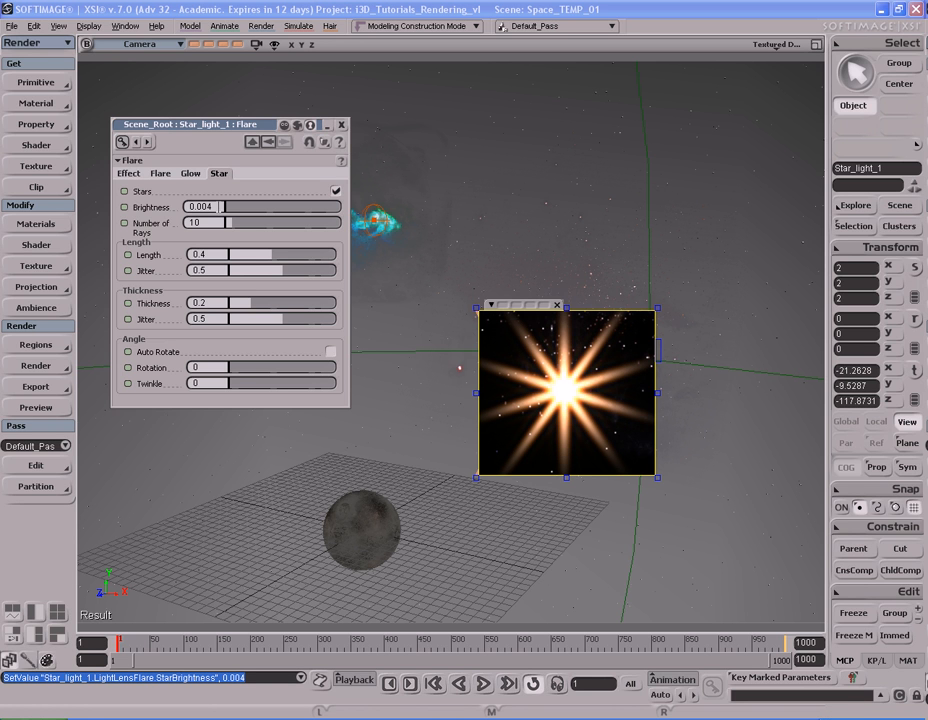
Set the star's number of rays to 4 and shorten the ray length to 0.211, then further to 0.075
{"action": "double_click", "coordinate": [221, 222]}
{"action": "type", "text": "4"}
{"action": "key", "text": "Return"}
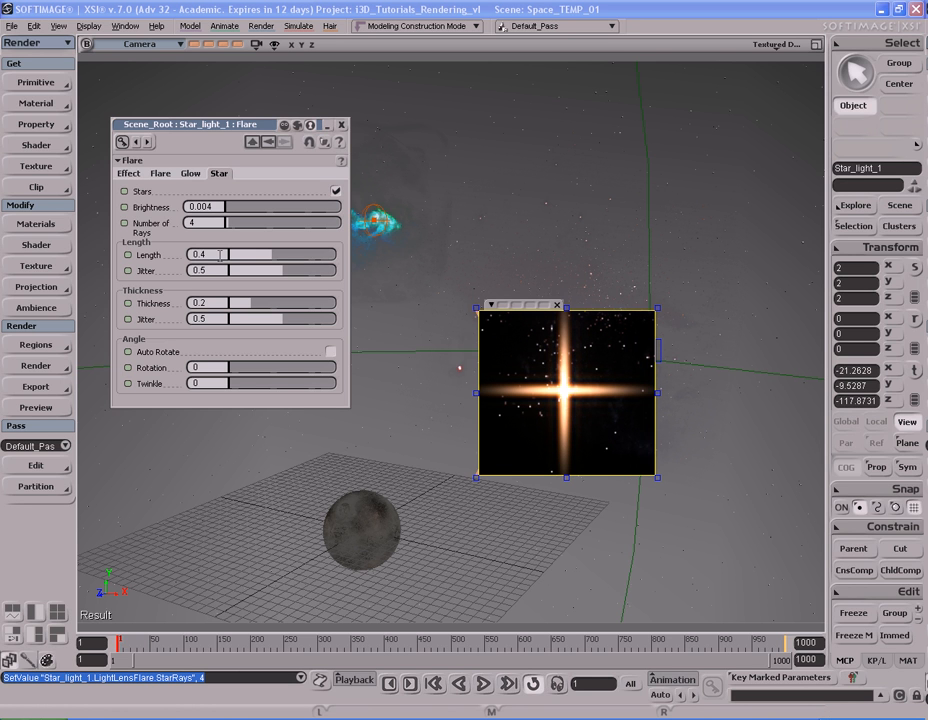
{"action": "left_click", "coordinate": [220, 254]}
{"action": "type", "text": "0.211"}
{"action": "key", "text": "Return"}
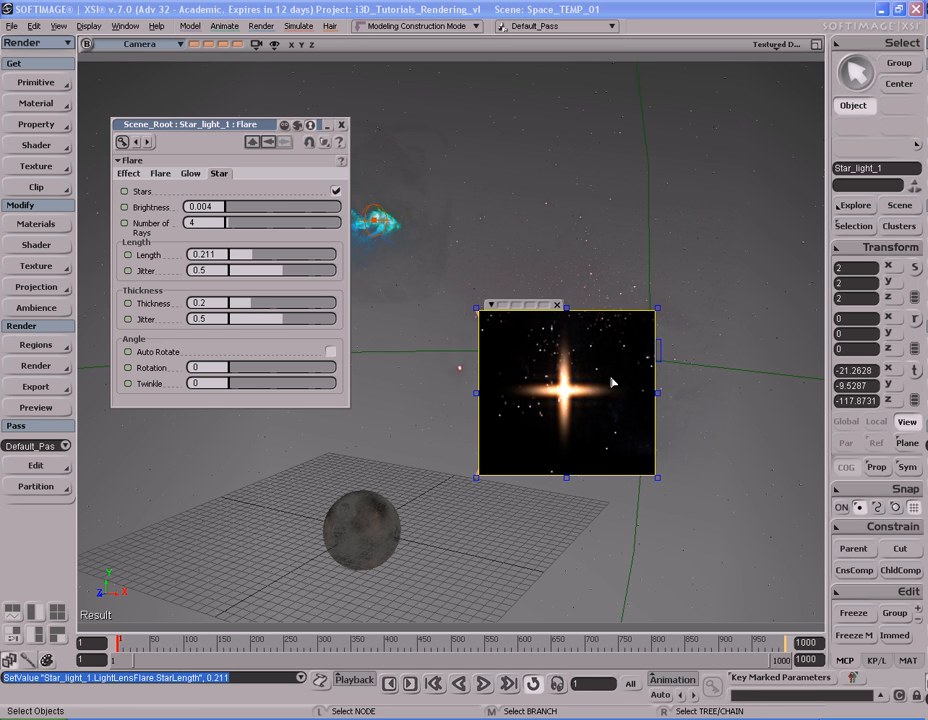
{"action": "left_click", "coordinate": [240, 261]}
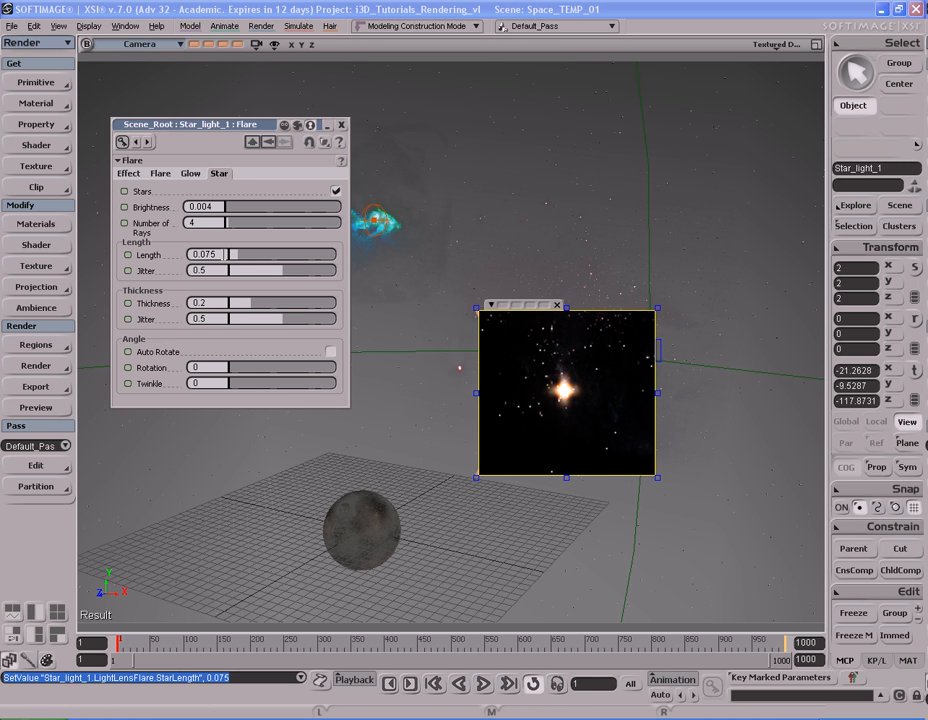
Set the star rays' length jitter to about 0.252 and their thickness to 0.1
{"action": "double_click", "coordinate": [225, 271]}
{"action": "left_click", "coordinate": [263, 271]}
{"action": "left_click_drag", "start_coordinate": [263, 271], "coordinate": [254, 271]}
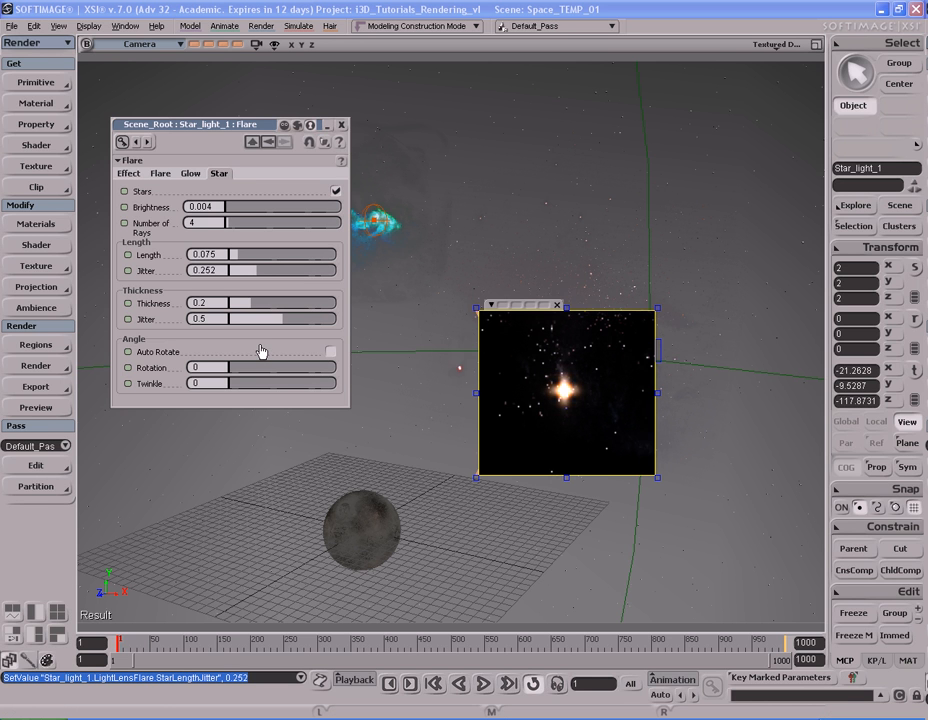
{"action": "left_click", "coordinate": [205, 302]}
{"action": "type", "text": "0.1"}
{"action": "key", "text": "Return"}
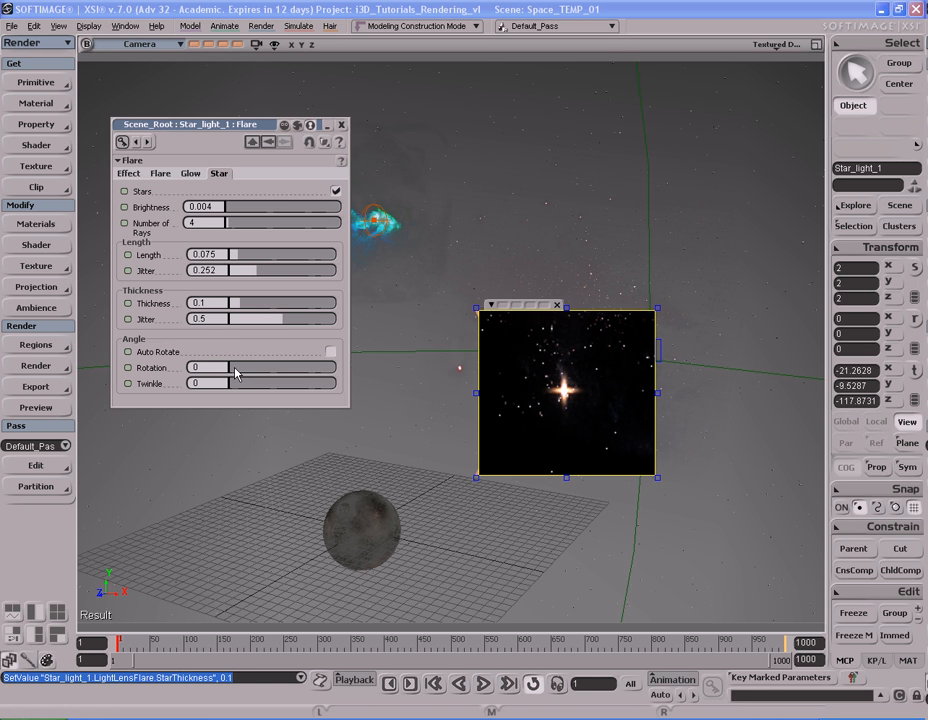
Rotate the star rays to 100, refine the rotation to about 107.755, and shorten the ray length to about 0.034
{"action": "left_click", "coordinate": [217, 367]}
{"action": "type", "text": "100"}
{"action": "key", "text": "Return"}
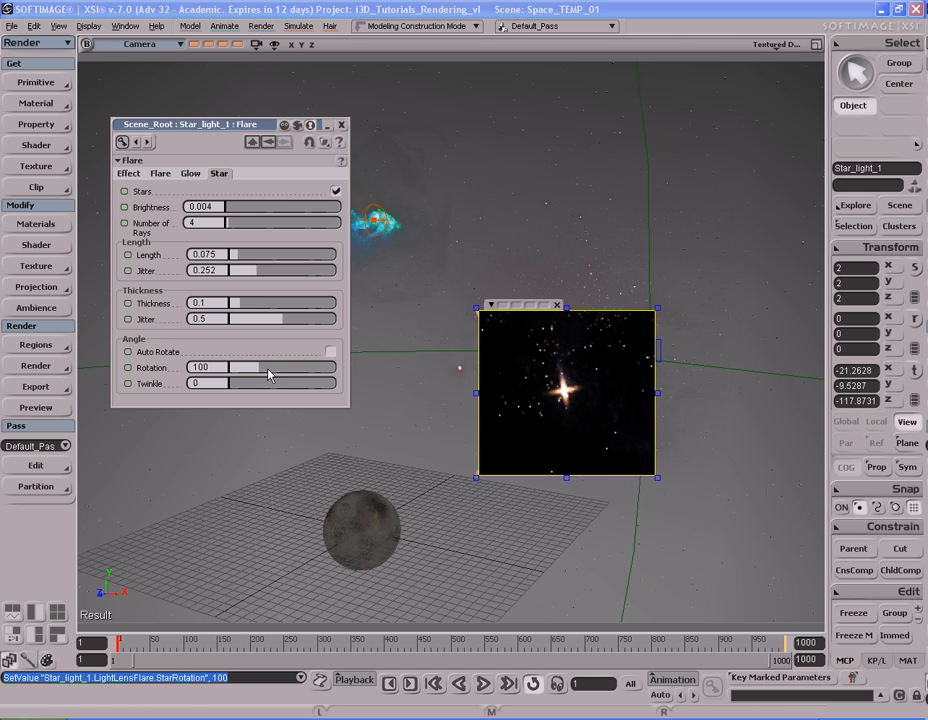
{"action": "left_click_drag", "start_coordinate": [259, 369], "coordinate": [266, 373]}
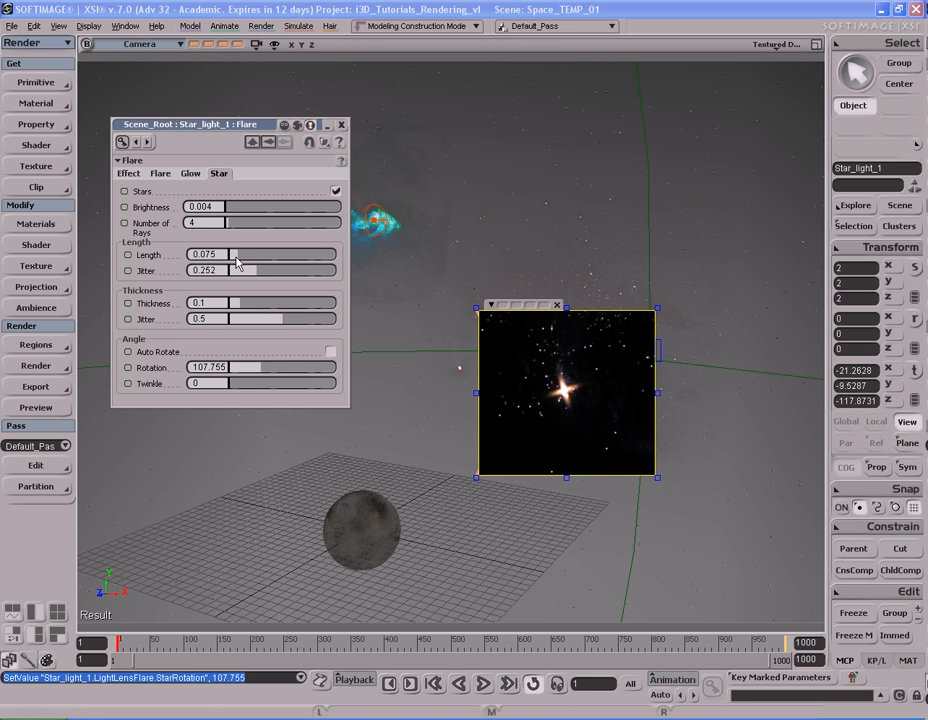
{"action": "left_click_drag", "start_coordinate": [237, 262], "coordinate": [234, 262]}
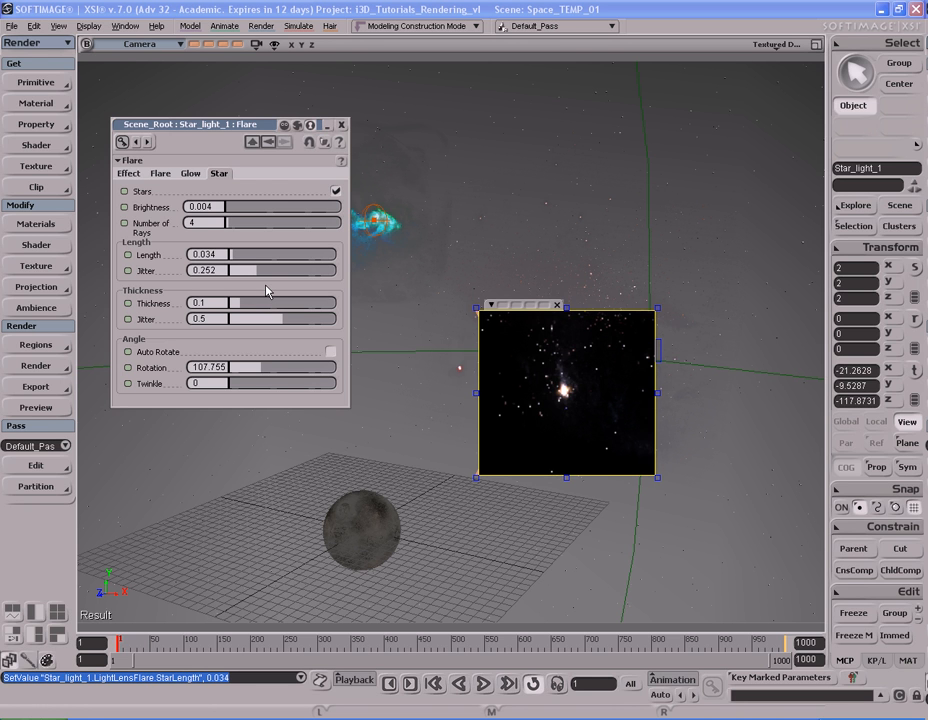
Close Star_light_1's lens flare properties and hide the render region
{"action": "left_click", "coordinate": [140, 176]}
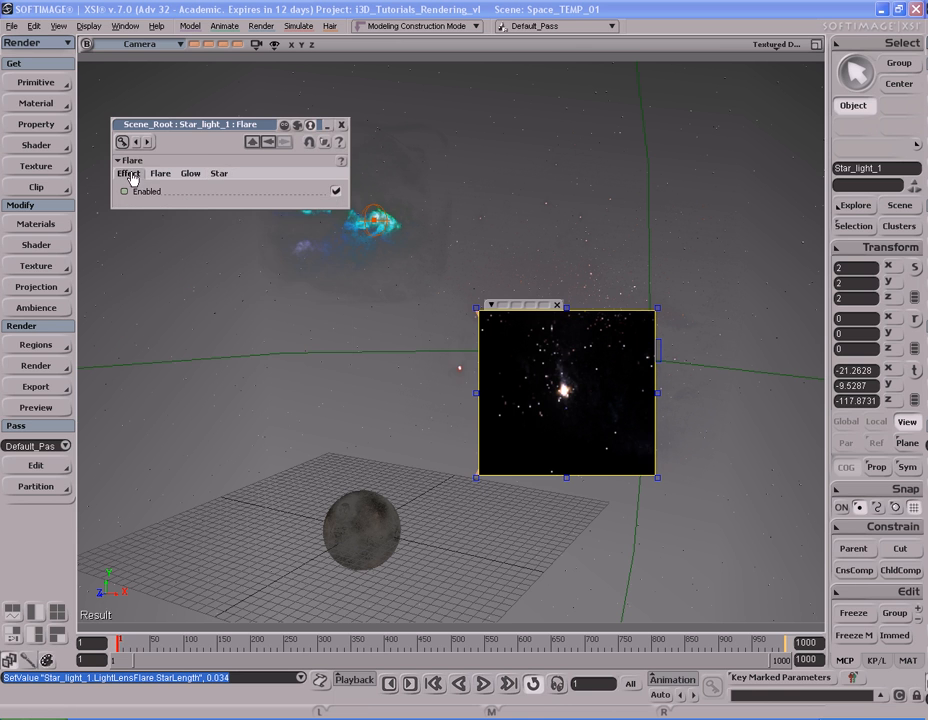
{"action": "left_click", "coordinate": [342, 125]}
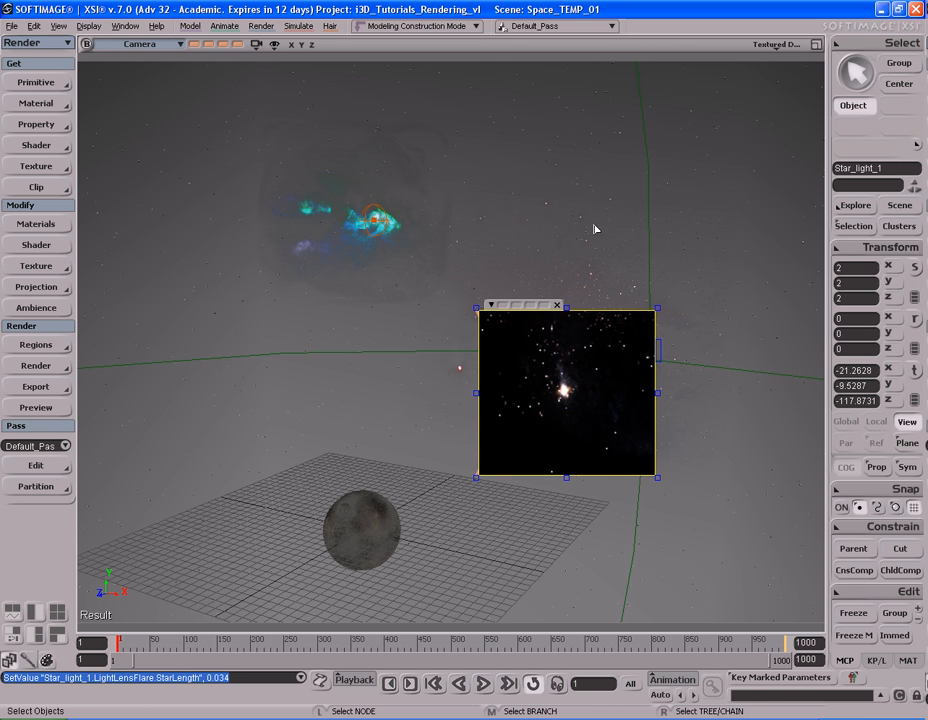
{"action": "key", "text": "q"}
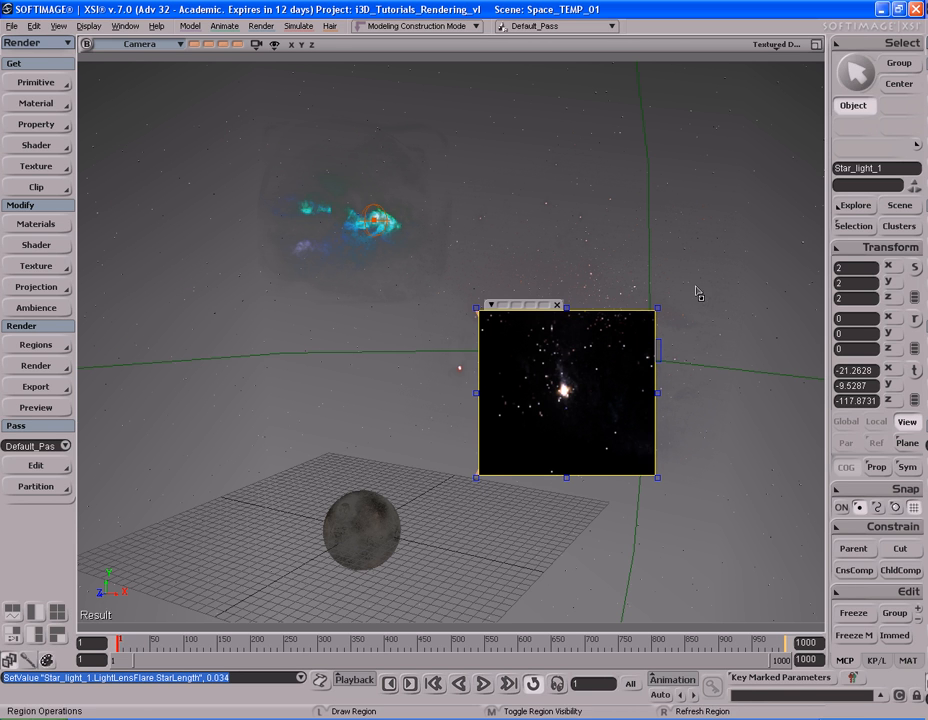
{"action": "middle_click", "coordinate": [696, 291]}
Select Star_light_2 in the cyan nebula and add a Lens Flare property to it
{"action": "key", "text": "s"}
{"action": "mouse_move", "coordinate": [607, 354]}
{"action": "right_mouse_down"}
{"action": "mouse_move", "coordinate": [595, 343]}
{"action": "mouse_move", "coordinate": [608, 358]}
{"action": "right_mouse_up"}
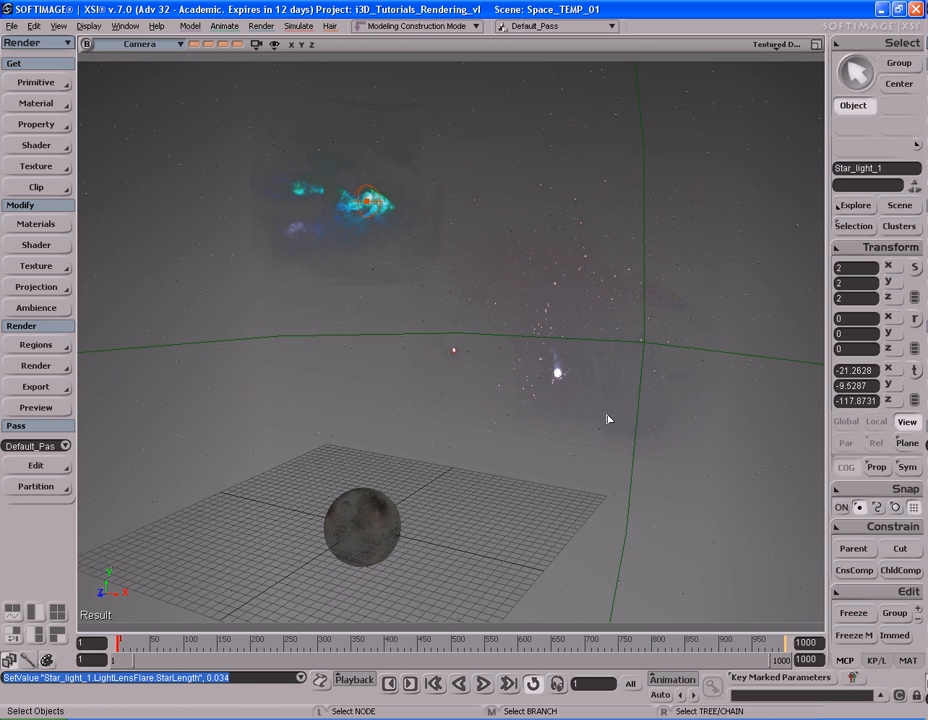
{"action": "key", "text": "s"}
{"action": "right_click_drag", "start_coordinate": [604, 406], "coordinate": [576, 331]}
{"action": "key", "text": "s"}
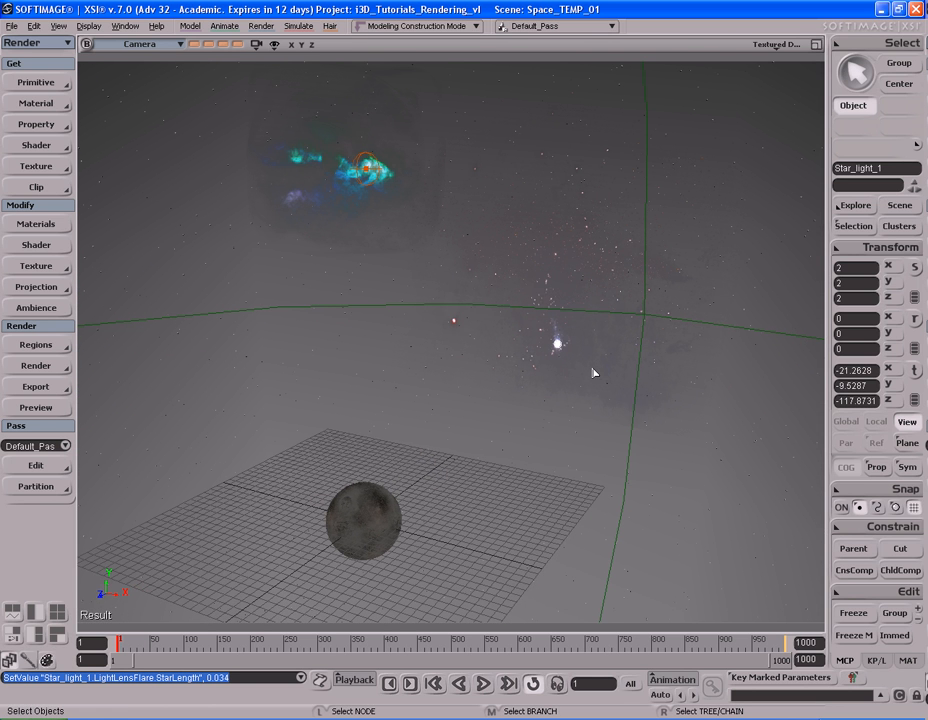
{"action": "key", "text": "s"}
{"action": "left_click_drag", "start_coordinate": [476, 340], "coordinate": [570, 369]}
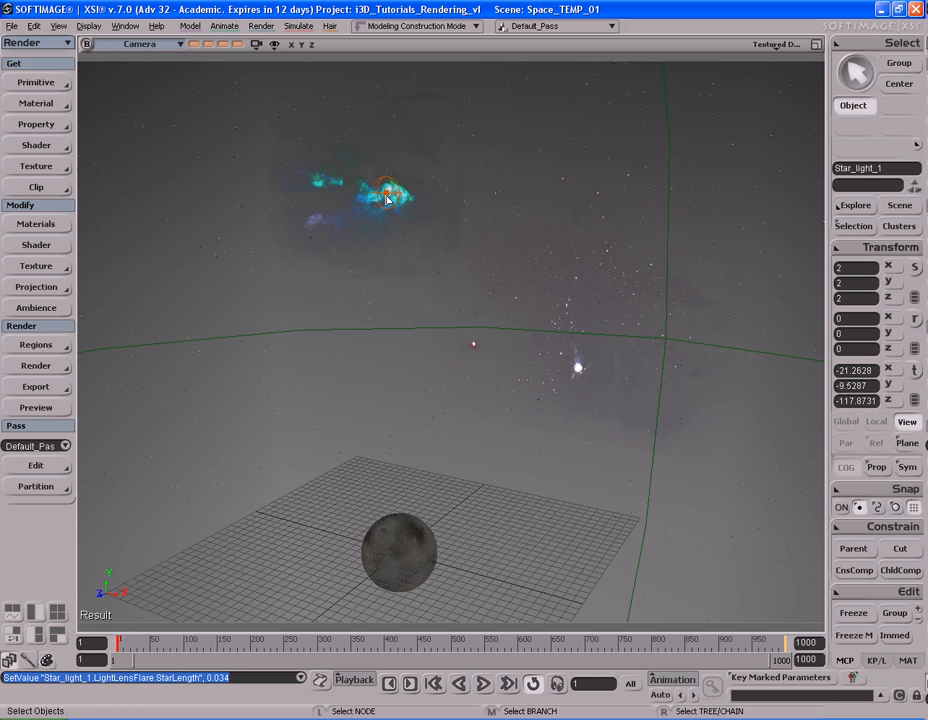
{"action": "left_click", "coordinate": [387, 194]}
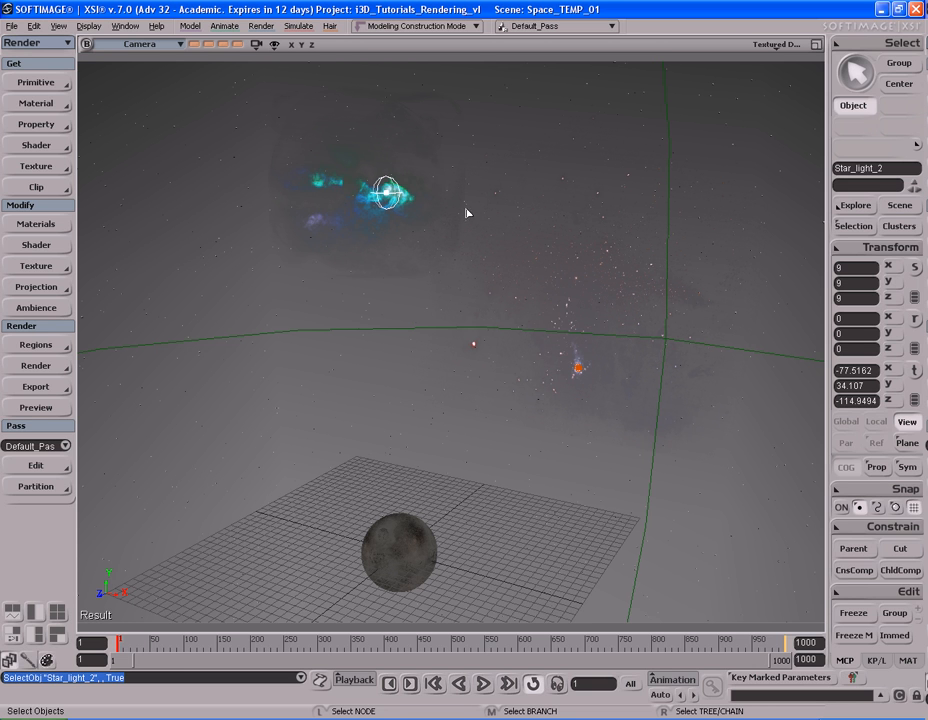
{"action": "left_click", "coordinate": [35, 125]}
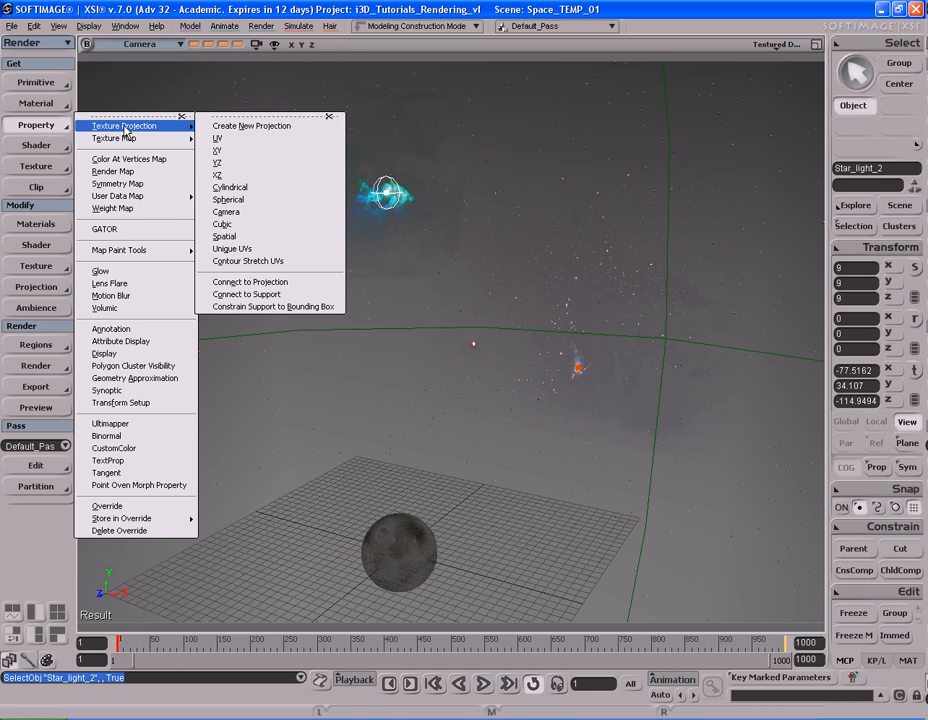
{"action": "left_click", "coordinate": [110, 284]}
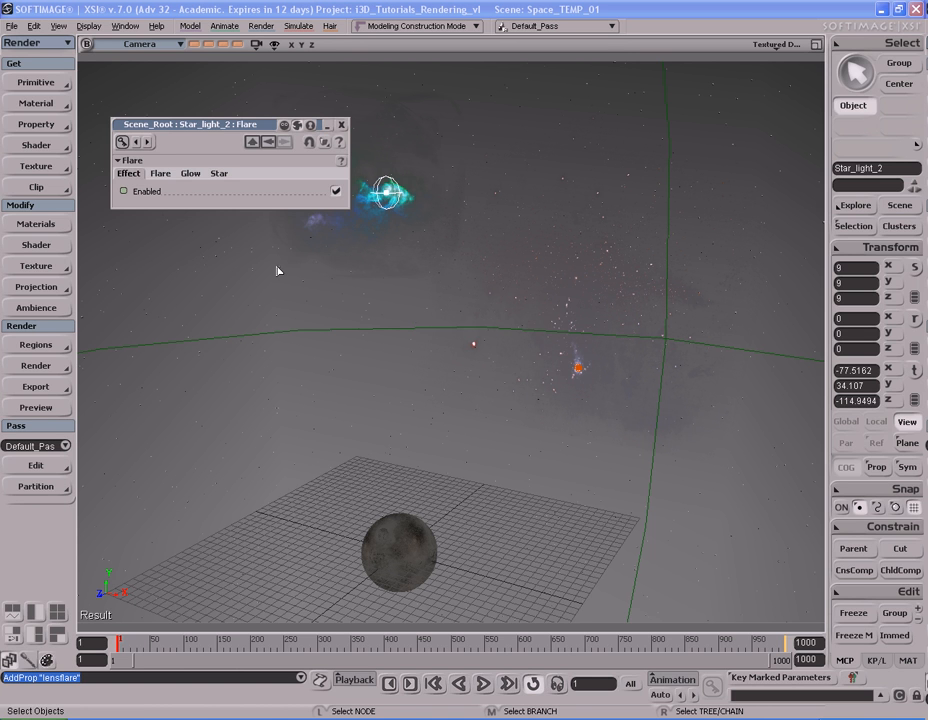
Show Star_light_2's flare settings clear of the light and draw a render region around the cyan nebula
{"action": "left_click", "coordinate": [161, 175]}
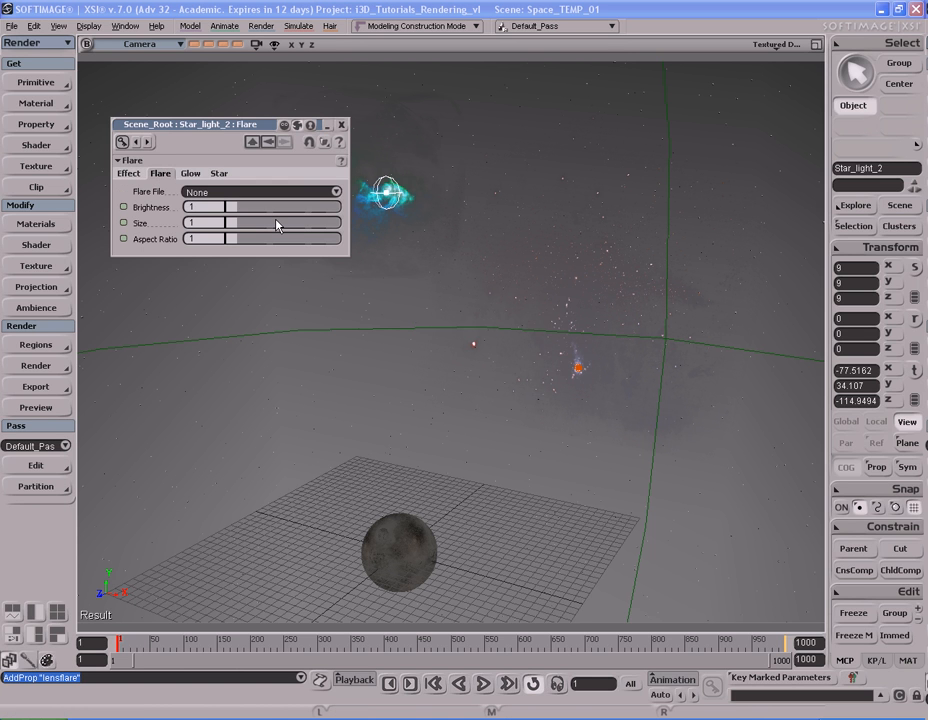
{"action": "left_click_drag", "start_coordinate": [240, 124], "coordinate": [172, 253]}
{"action": "left_click_drag", "start_coordinate": [289, 102], "coordinate": [458, 246]}
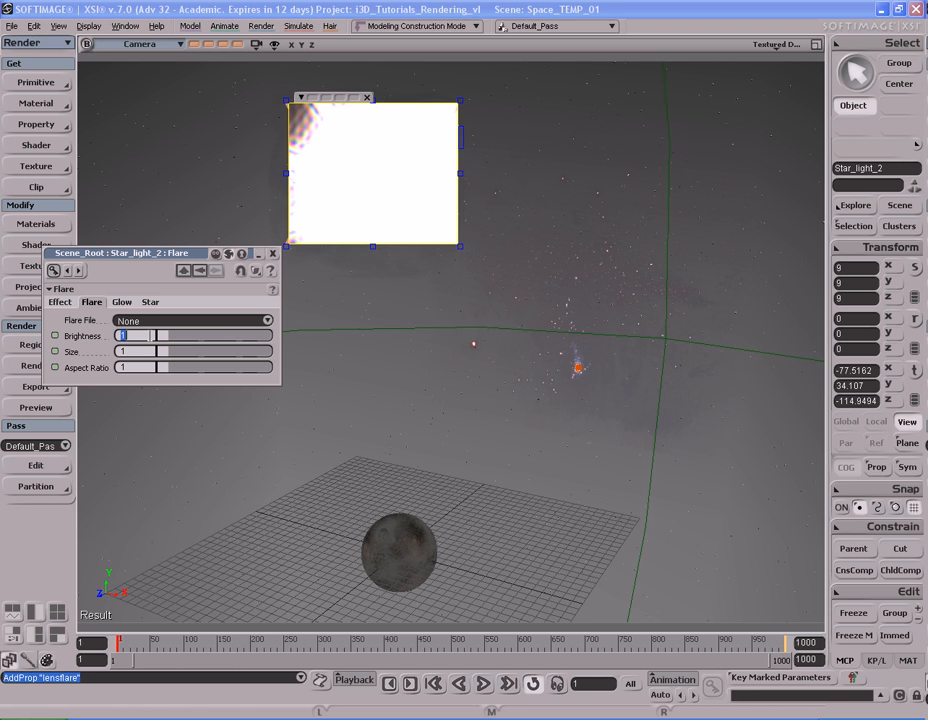
Set Star_light_2's flare brightness and flare size to 0.001 each
{"action": "left_click", "coordinate": [122, 335]}
{"action": "type", "text": "0.001"}
{"action": "key", "text": "Return"}
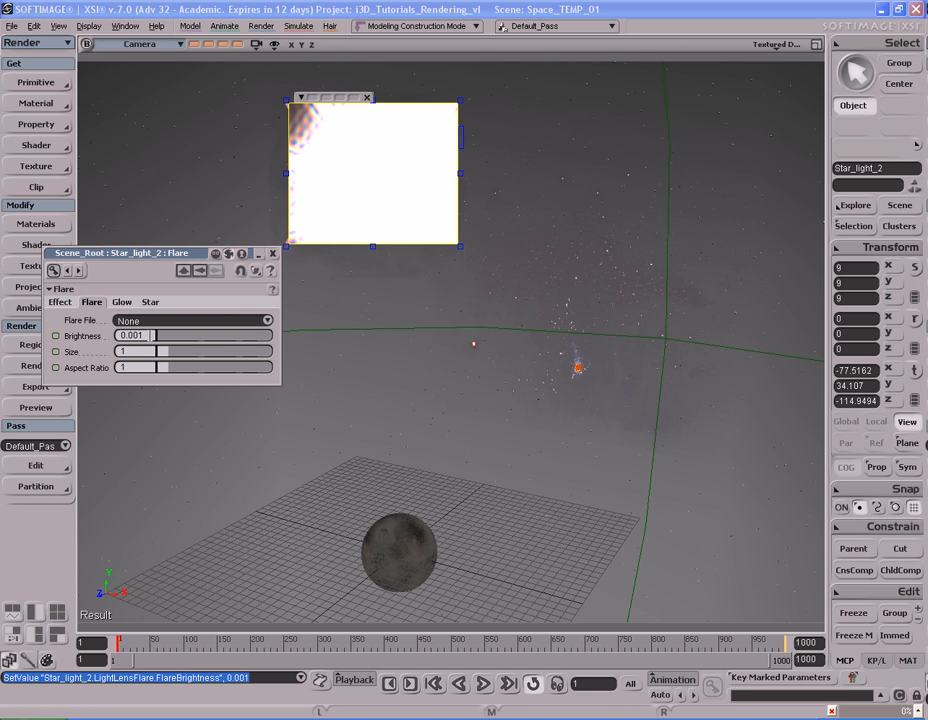
{"action": "left_click", "coordinate": [148, 352]}
{"action": "type", "text": "0.001"}
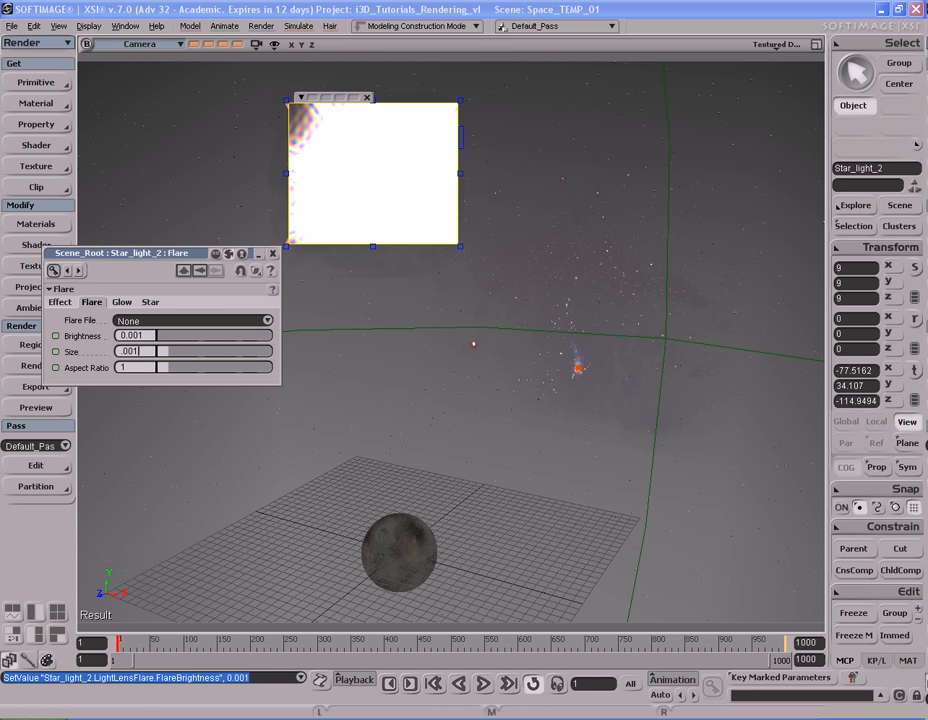
{"action": "key", "text": "Return"}
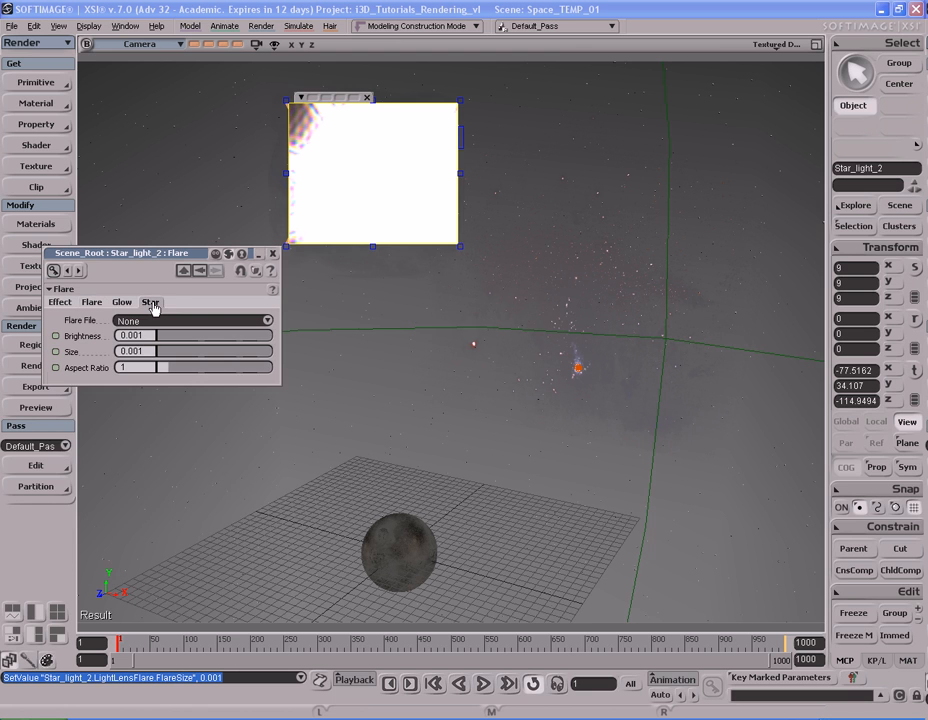
Set the star brightness of Star_light_2's lens flare to 0.2
{"action": "left_click", "coordinate": [151, 304]}
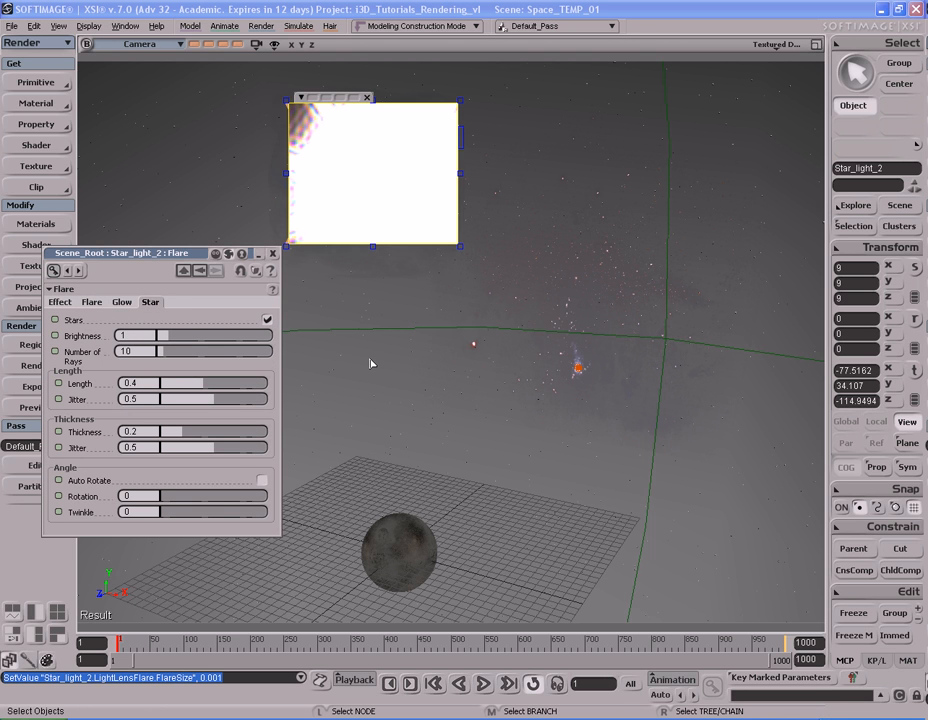
{"action": "double_click", "coordinate": [151, 336]}
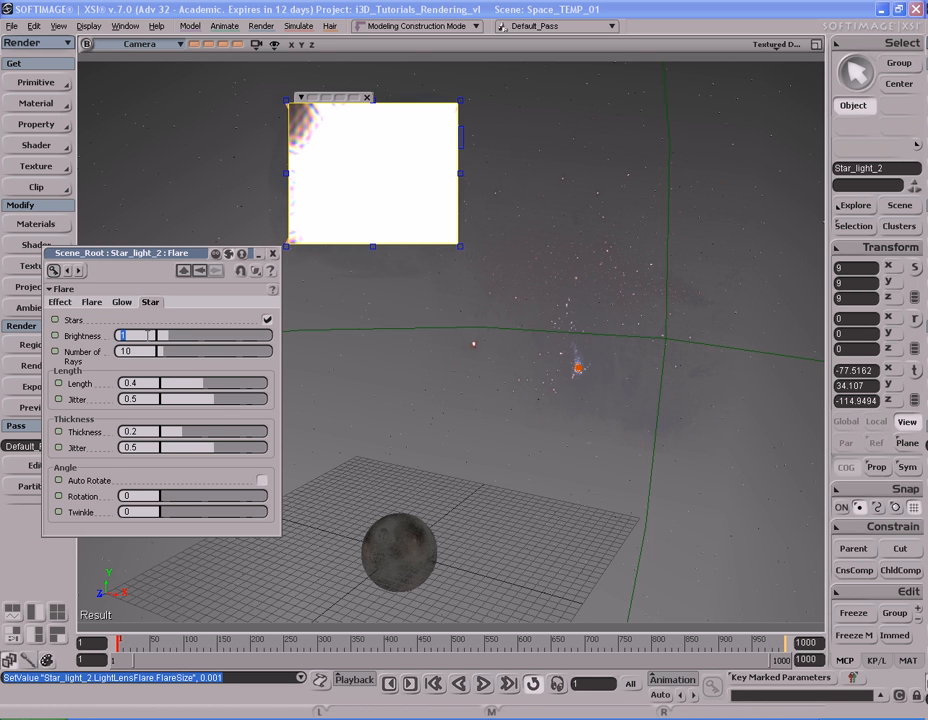
{"action": "type", "text": "0.2"}
{"action": "key", "text": "Return"}
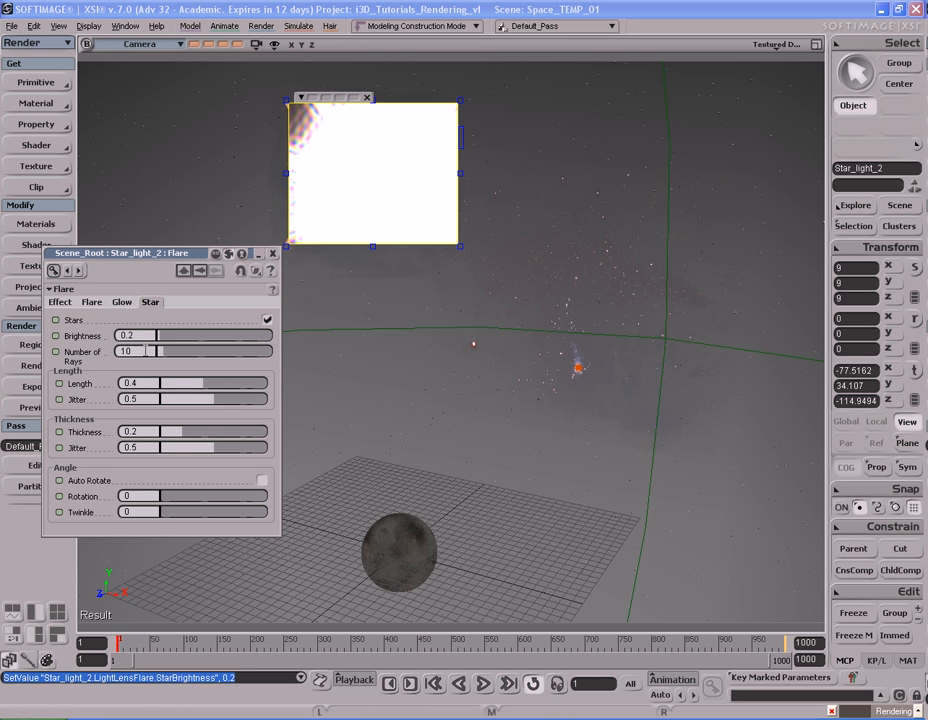
Set the star's number of rays to 2 and the ray length to 0.05
{"action": "double_click", "coordinate": [150, 351]}
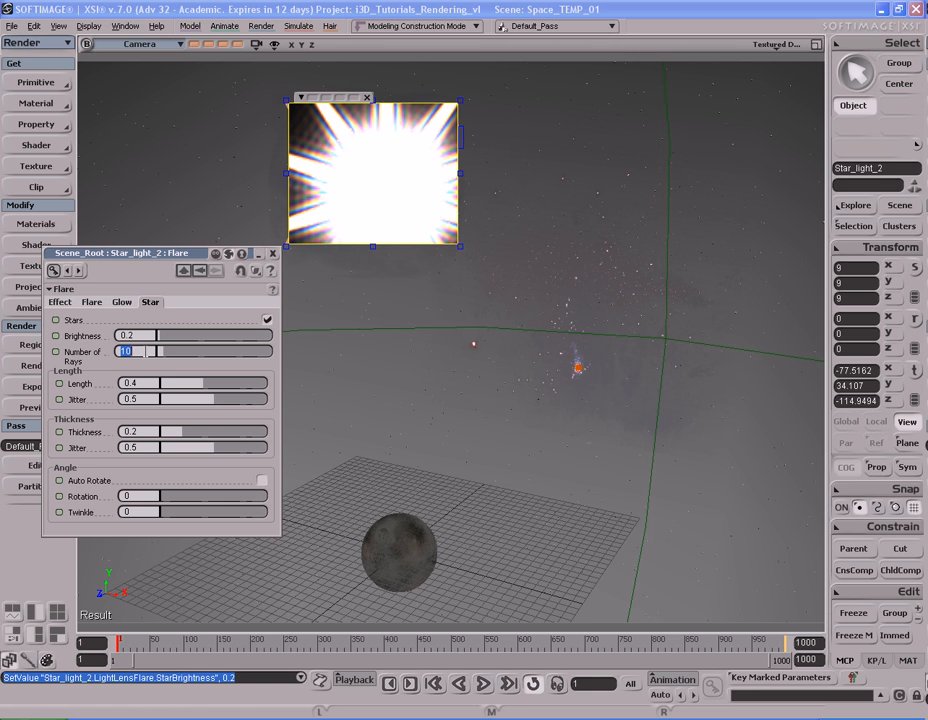
{"action": "type", "text": "2"}
{"action": "key", "text": "Return"}
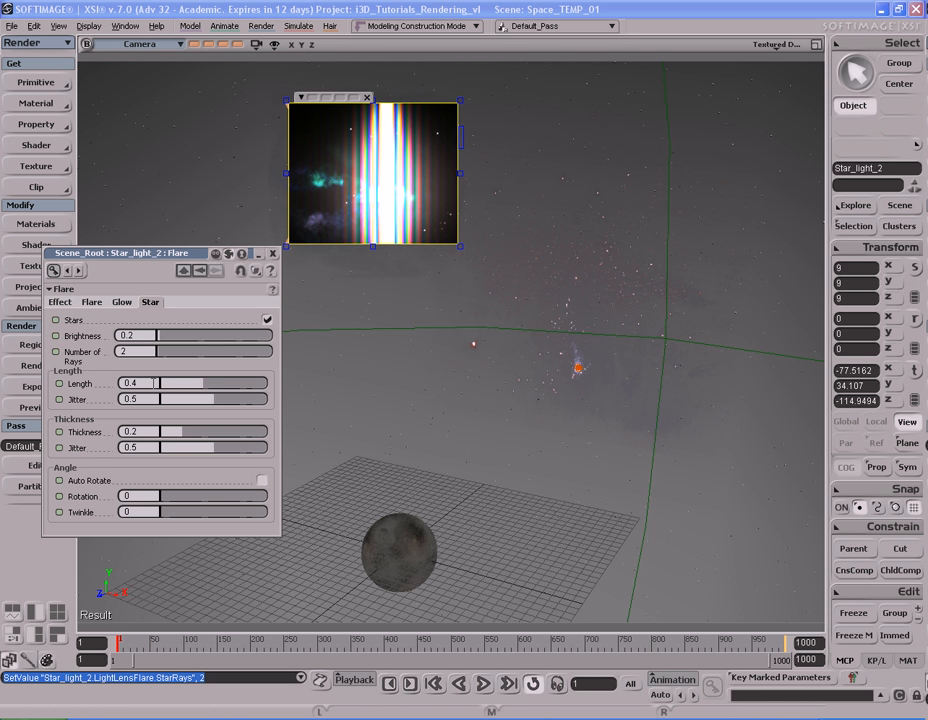
{"action": "left_click", "coordinate": [153, 382]}
{"action": "type", "text": "0.05"}
{"action": "key", "text": "Return"}
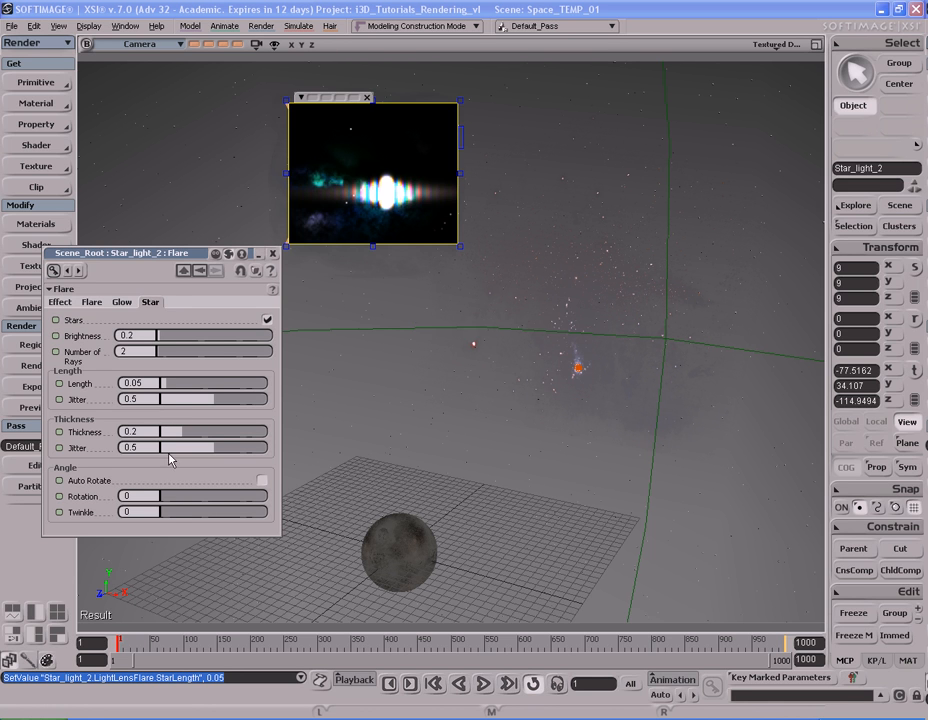
Set the aspect ratio of Star_light_2's flare to 0.1
{"action": "left_click", "coordinate": [90, 304]}
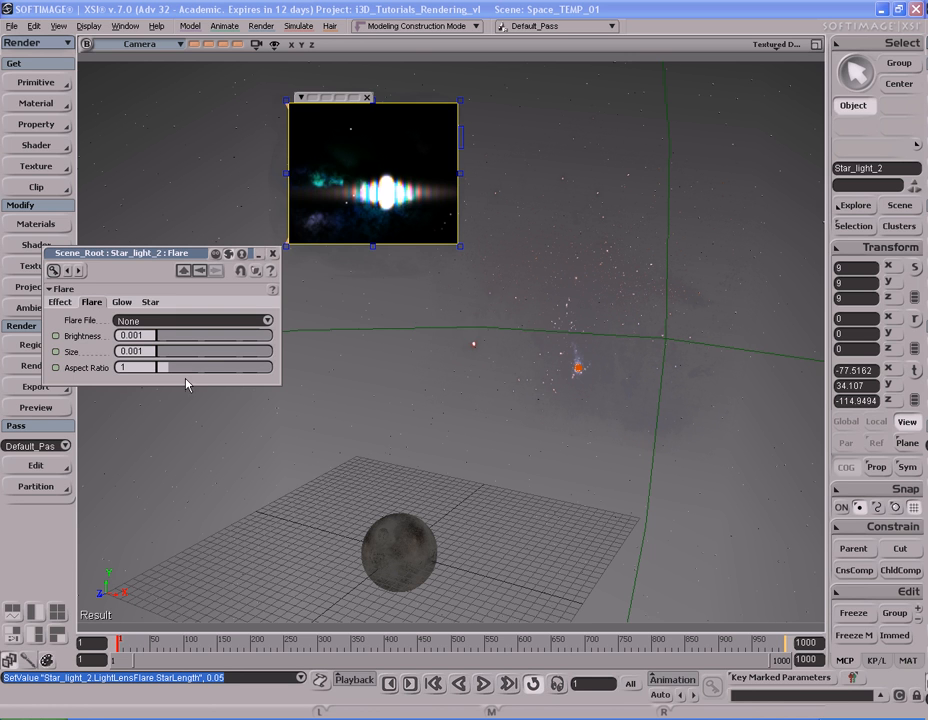
{"action": "double_click", "coordinate": [145, 366]}
{"action": "key", "text": "BackSpace"}
{"action": "type", "text": "0.1"}
{"action": "key", "text": "Return"}
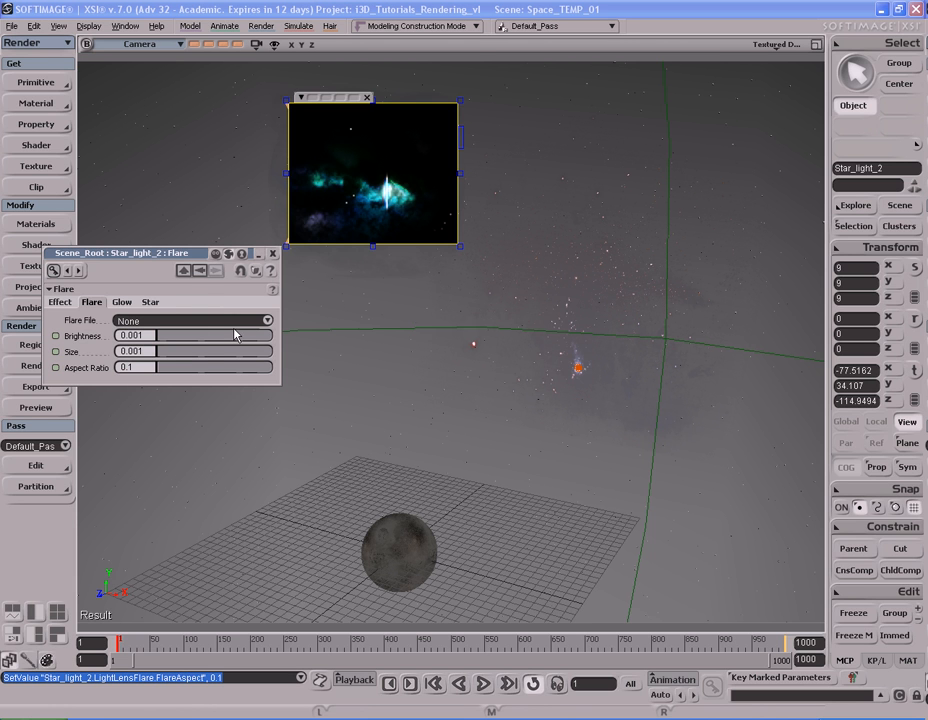
Browse the available flare files and choose Dimmed (Small) for Star_light_2
{"action": "left_click", "coordinate": [267, 321]}
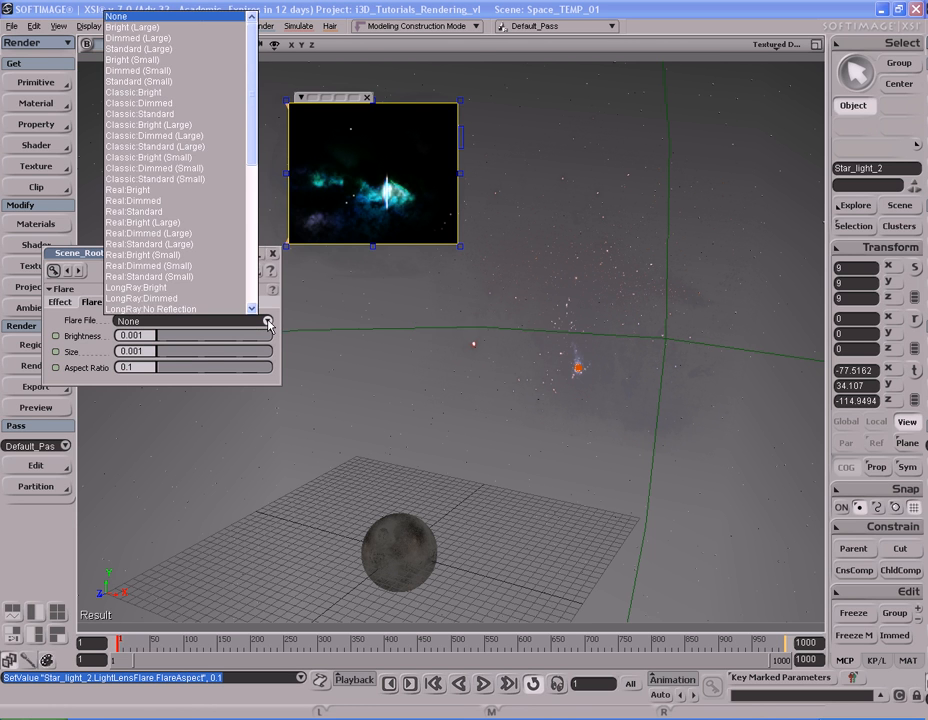
{"action": "left_click_drag", "start_coordinate": [251, 105], "coordinate": [250, 259]}
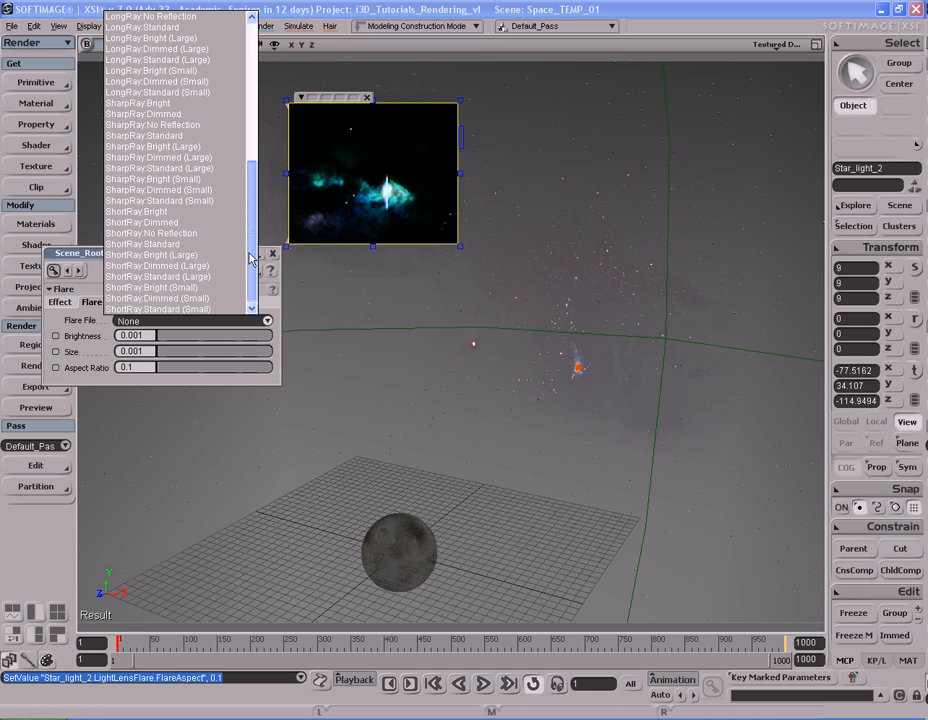
{"action": "left_click_drag", "start_coordinate": [250, 259], "coordinate": [258, 103]}
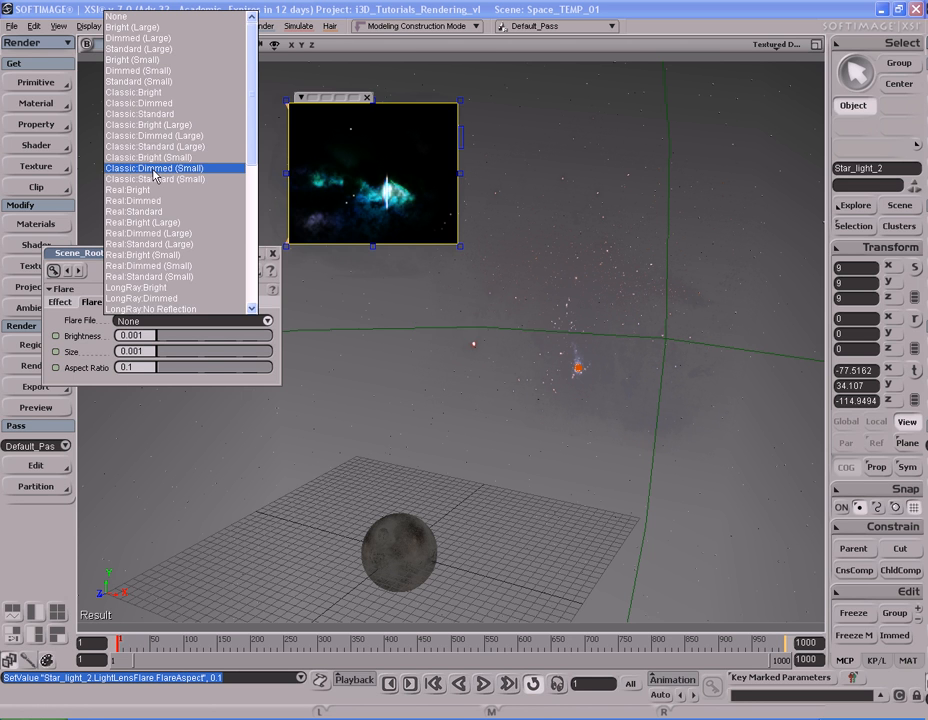
{"action": "left_click", "coordinate": [160, 72]}
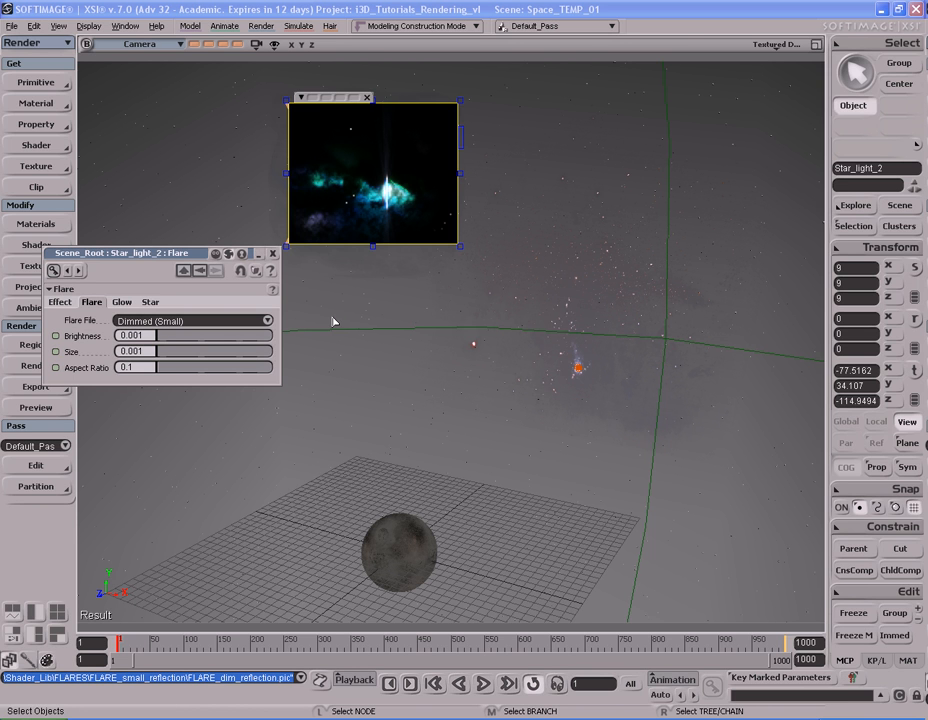
Enable the glow on Star_light_2's lens flare and set its brightness to 0.5
{"action": "left_click", "coordinate": [123, 304]}
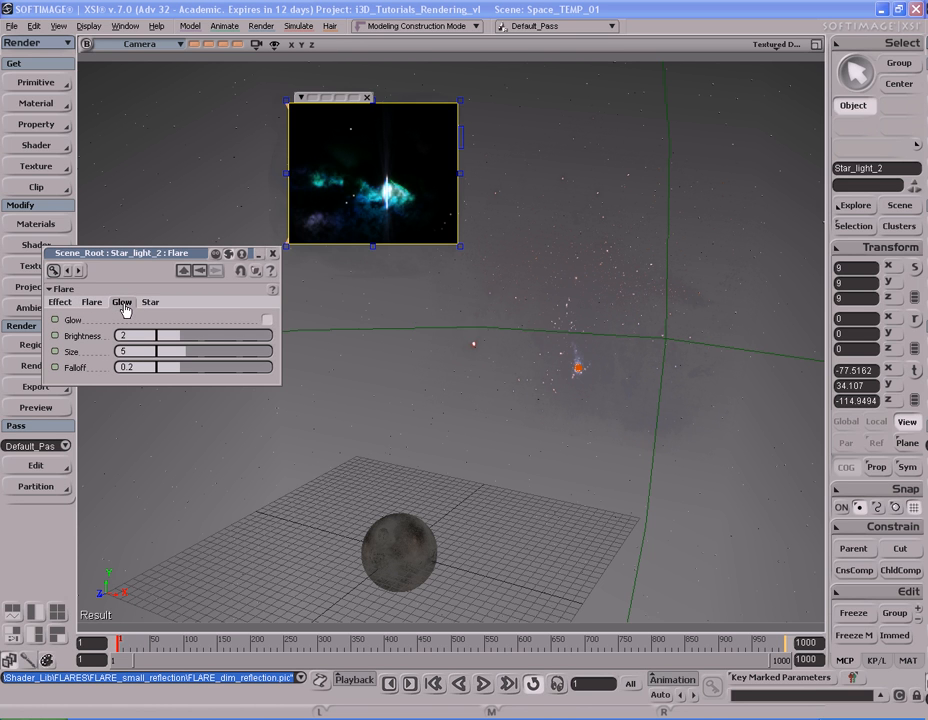
{"action": "left_click", "coordinate": [266, 320]}
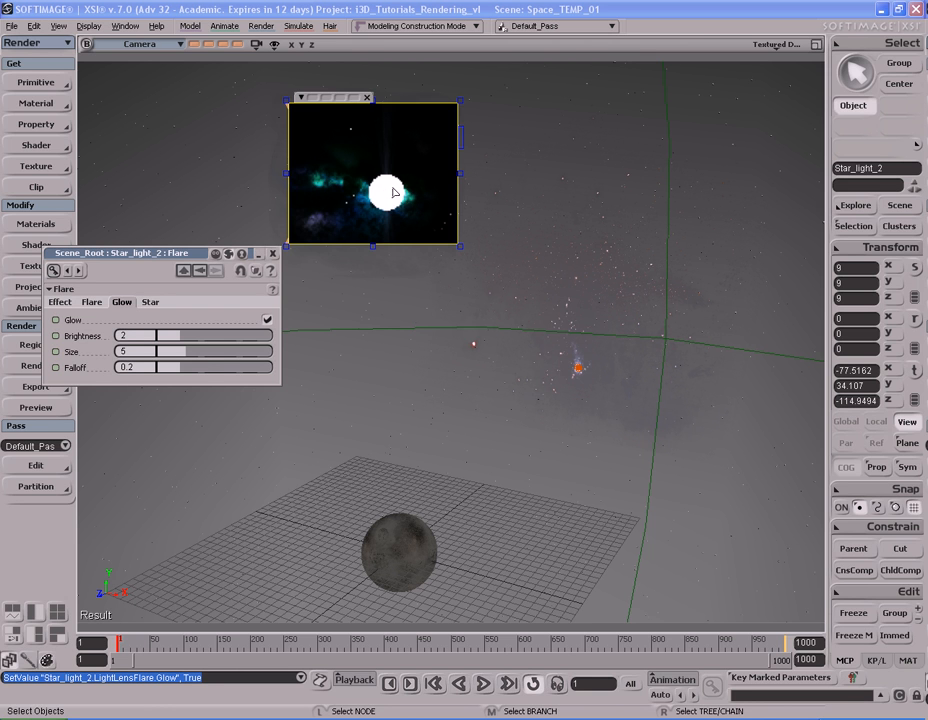
{"action": "left_click", "coordinate": [148, 336]}
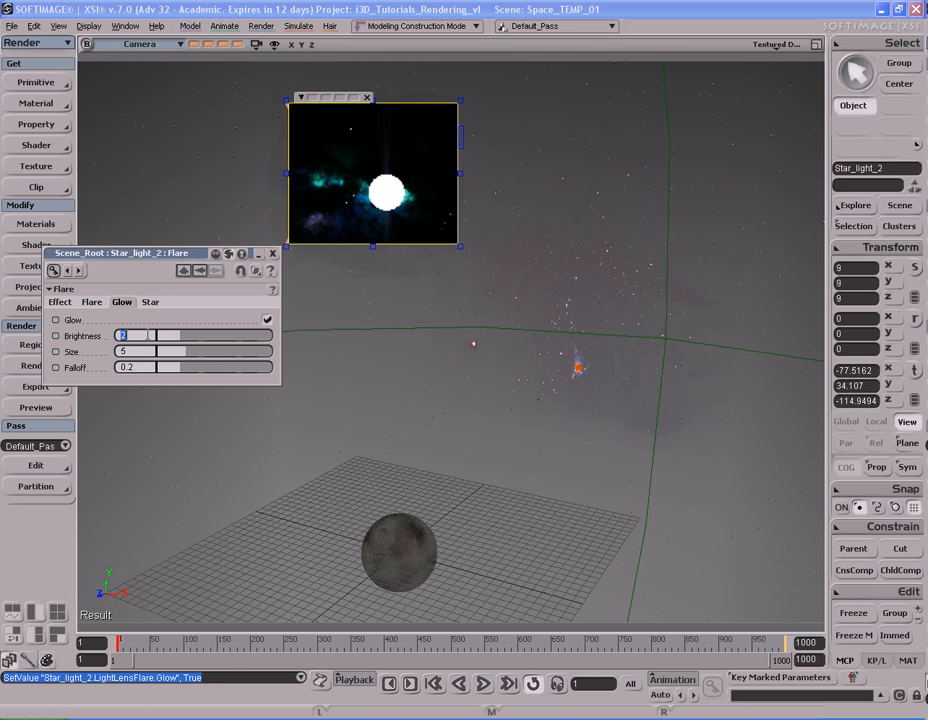
{"action": "type", "text": "0.5"}
{"action": "key", "text": "Return"}
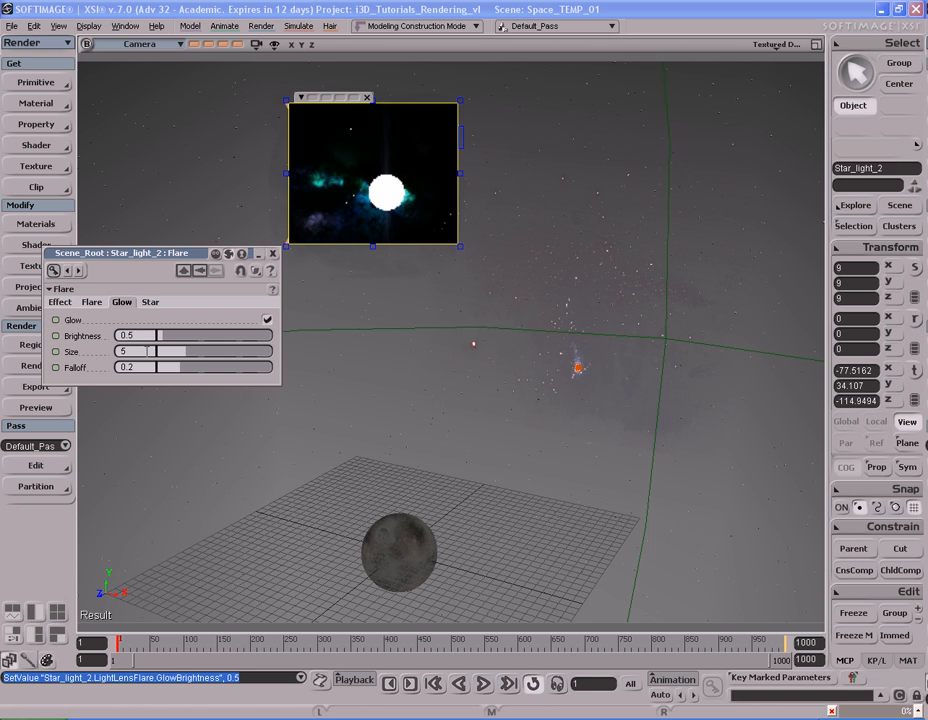
Set the glow size to 1.2 and close Star_light_2's lens flare properties
{"action": "left_click", "coordinate": [148, 351]}
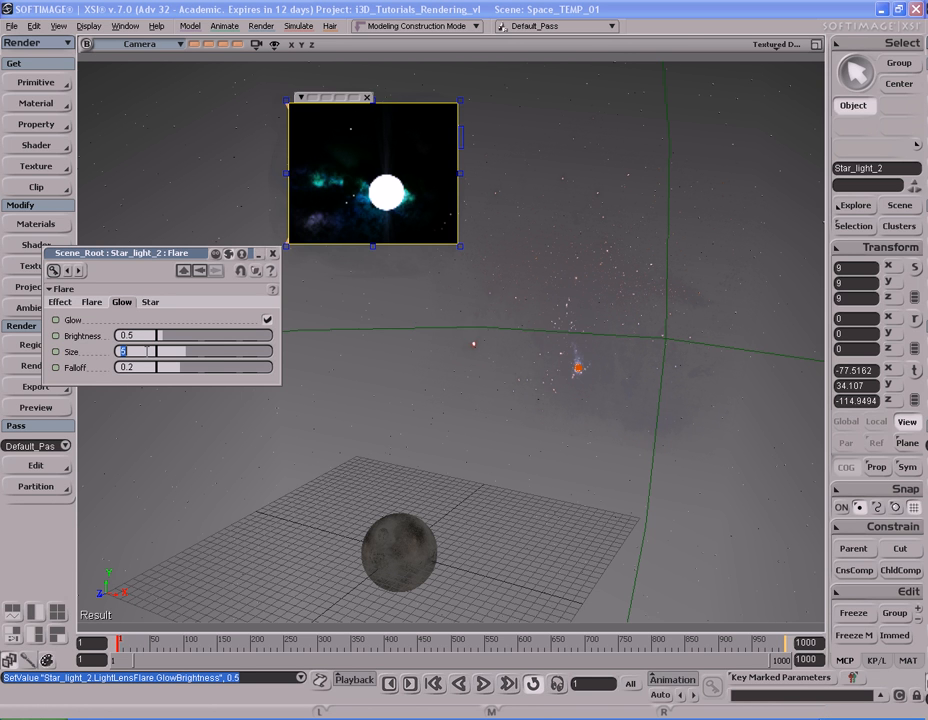
{"action": "type", "text": "1.2"}
{"action": "key", "text": "Return"}
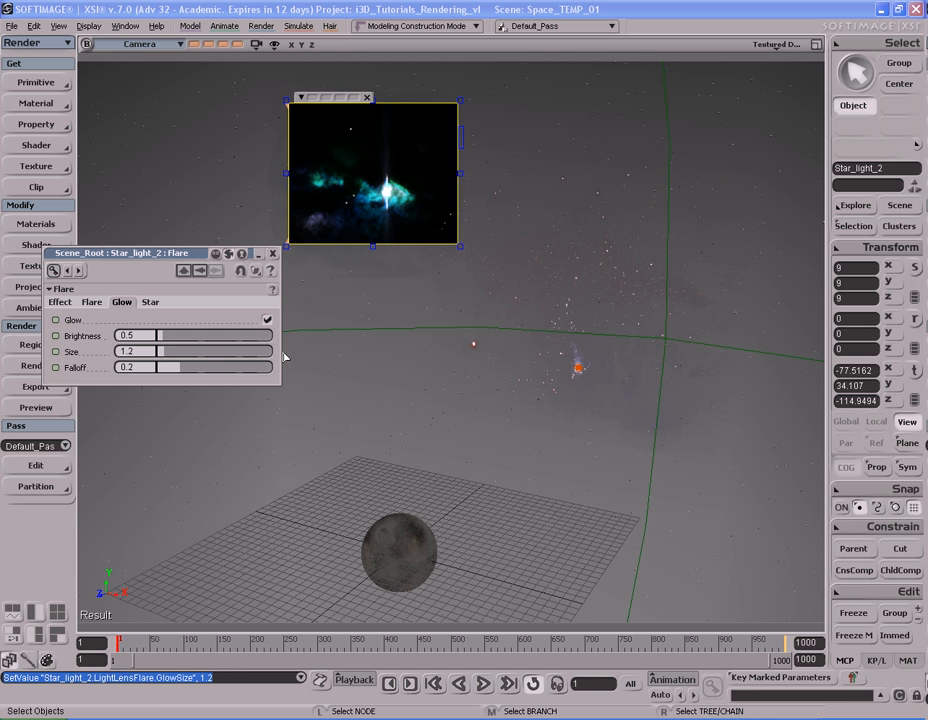
{"action": "left_click", "coordinate": [270, 256]}
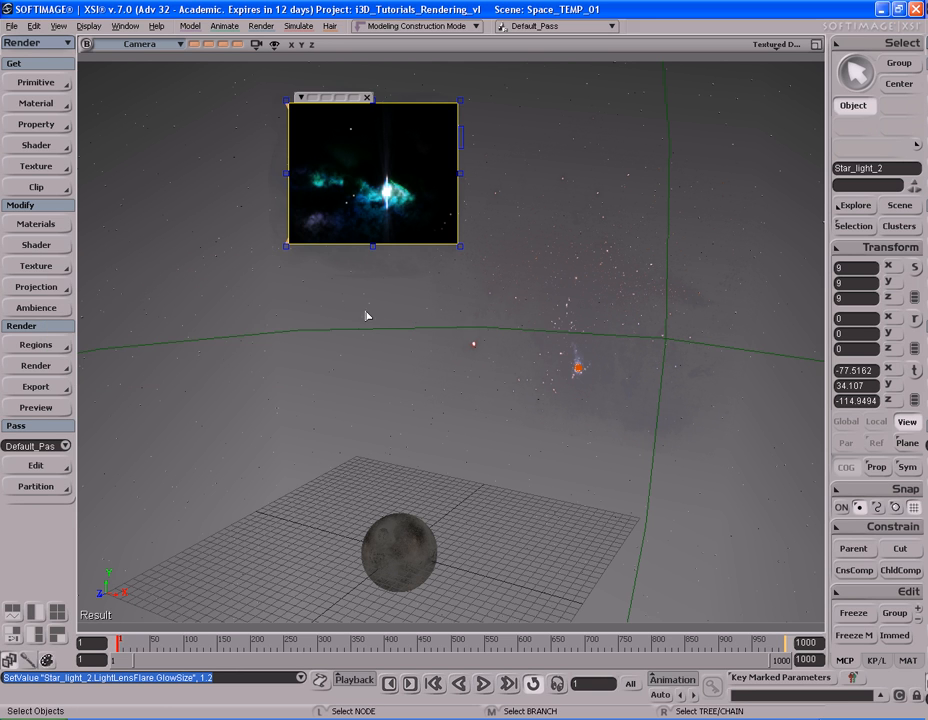
Replace the render region with a new one around the orange light icon in the pale grey-green nebula
{"action": "middle_click", "coordinate": [483, 229]}
{"action": "key", "text": "s"}
{"action": "left_click_drag", "start_coordinate": [580, 380], "coordinate": [507, 356]}
{"action": "right_click_drag", "start_coordinate": [450, 345], "coordinate": [433, 359]}
{"action": "key", "text": "space"}
{"action": "key", "text": "s"}
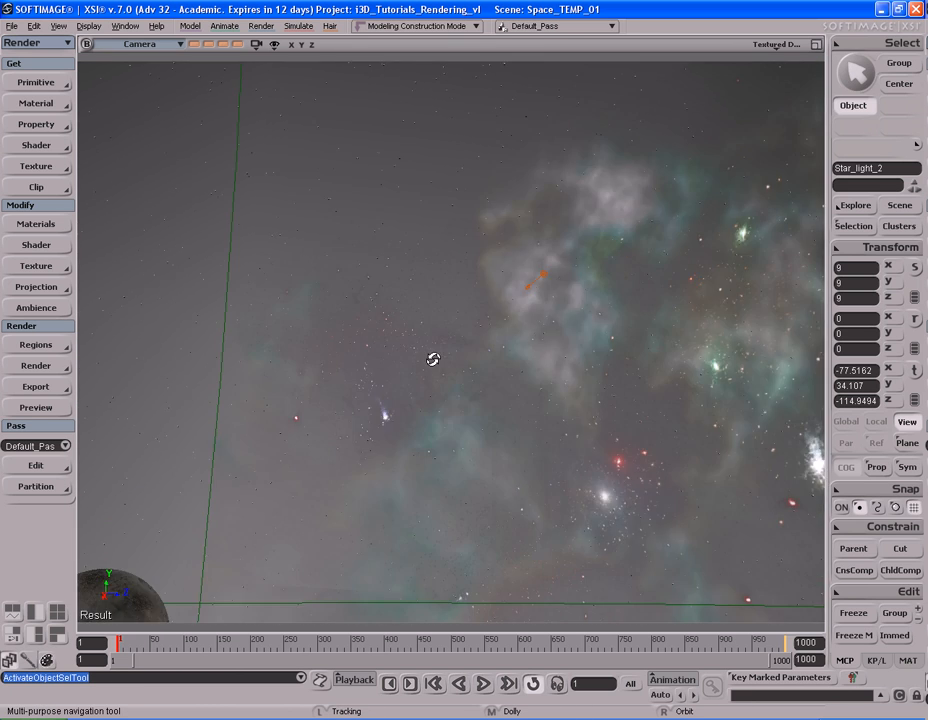
{"action": "key", "text": "s"}
{"action": "right_click_drag", "start_coordinate": [561, 311], "coordinate": [497, 333]}
{"action": "key", "text": "q"}
{"action": "left_click_drag", "start_coordinate": [429, 205], "coordinate": [624, 366]}
{"action": "key", "text": "space"}
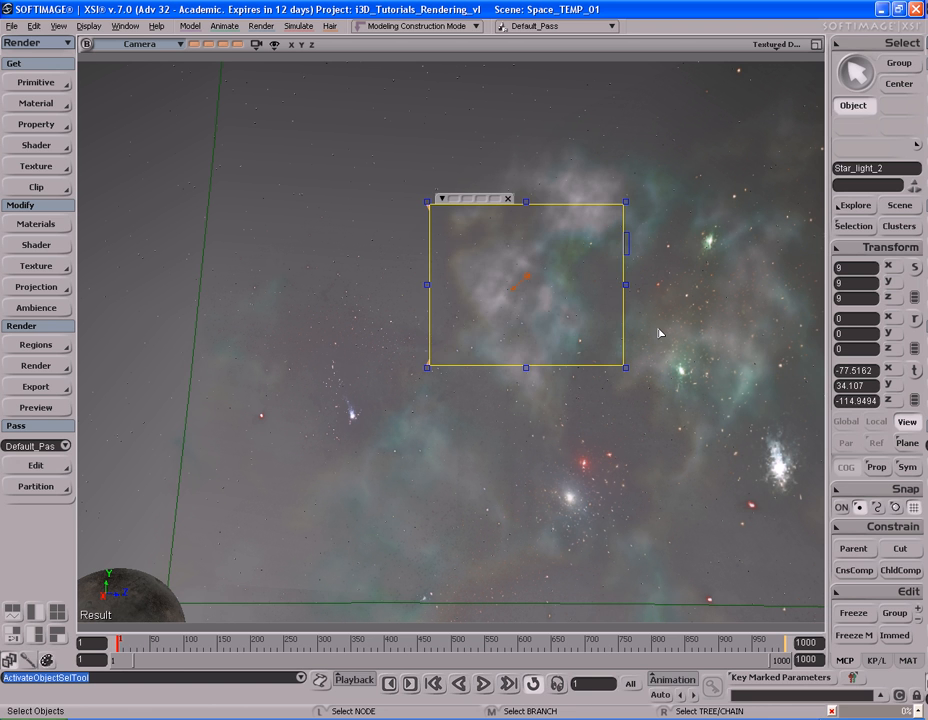
Hide the render region, select Sun_Light in the nebula, and add a Lens Flare property to it
{"action": "key", "text": "shift+q"}
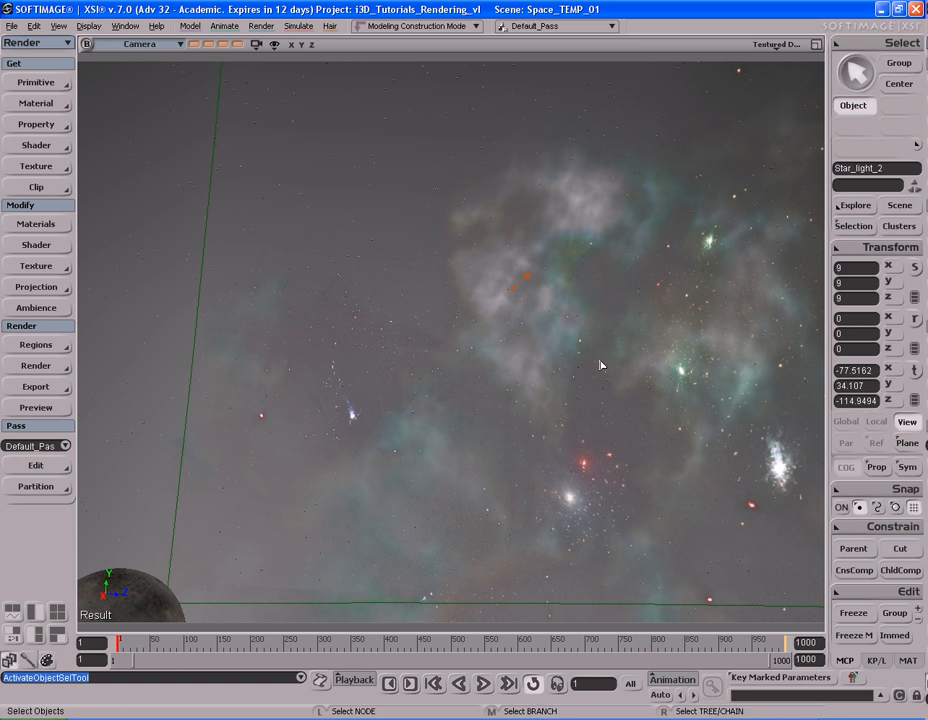
{"action": "key", "text": "s"}
{"action": "right_click_drag", "start_coordinate": [657, 333], "coordinate": [518, 342]}
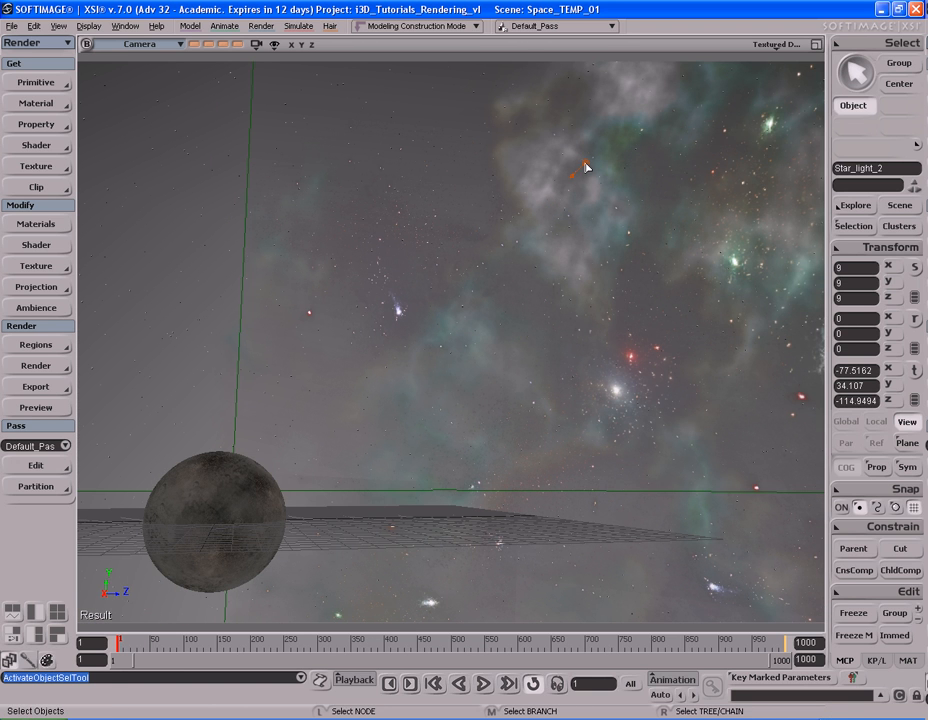
{"action": "left_click", "coordinate": [584, 166]}
{"action": "left_click", "coordinate": [36, 124]}
{"action": "mouse_move", "coordinate": [130, 128]}
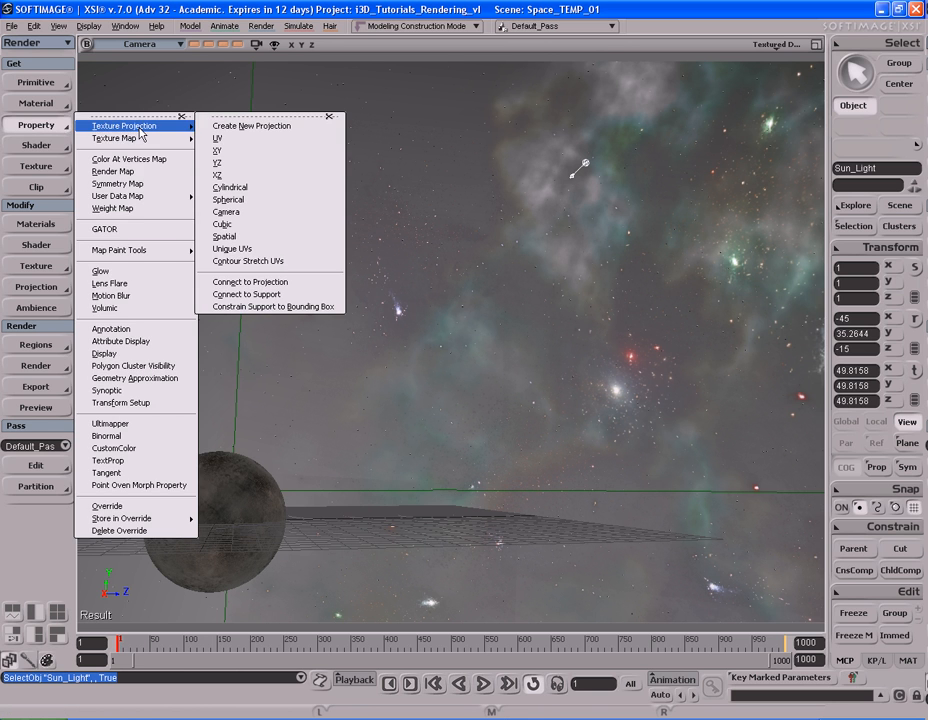
{"action": "left_click", "coordinate": [115, 284]}
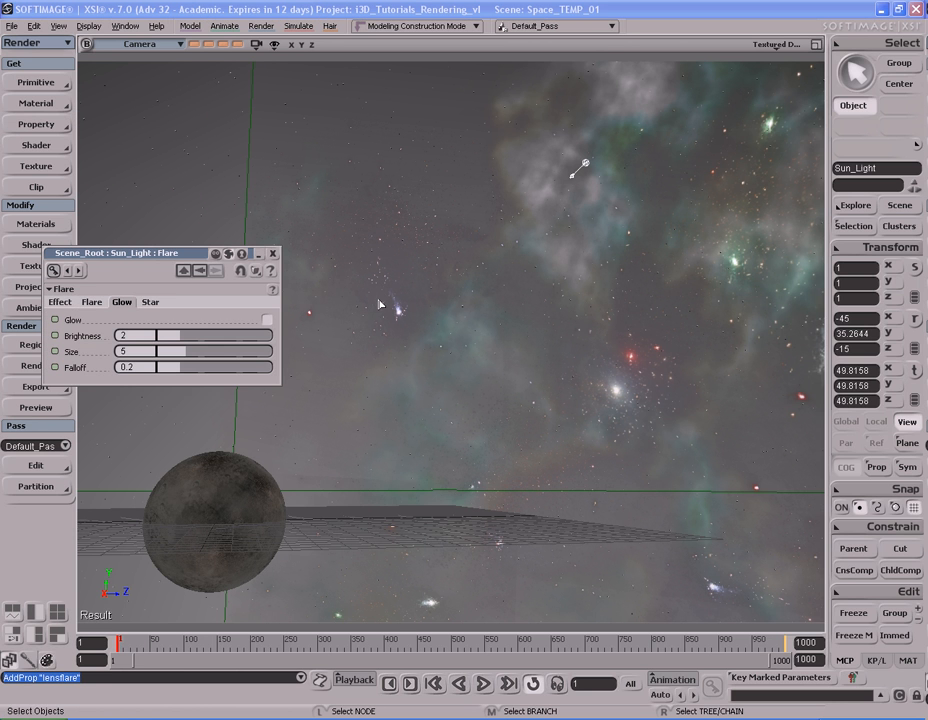
Choose Real:Bright (Small) as the flare file for Sun_Light's lens flare
{"action": "left_click", "coordinate": [91, 302]}
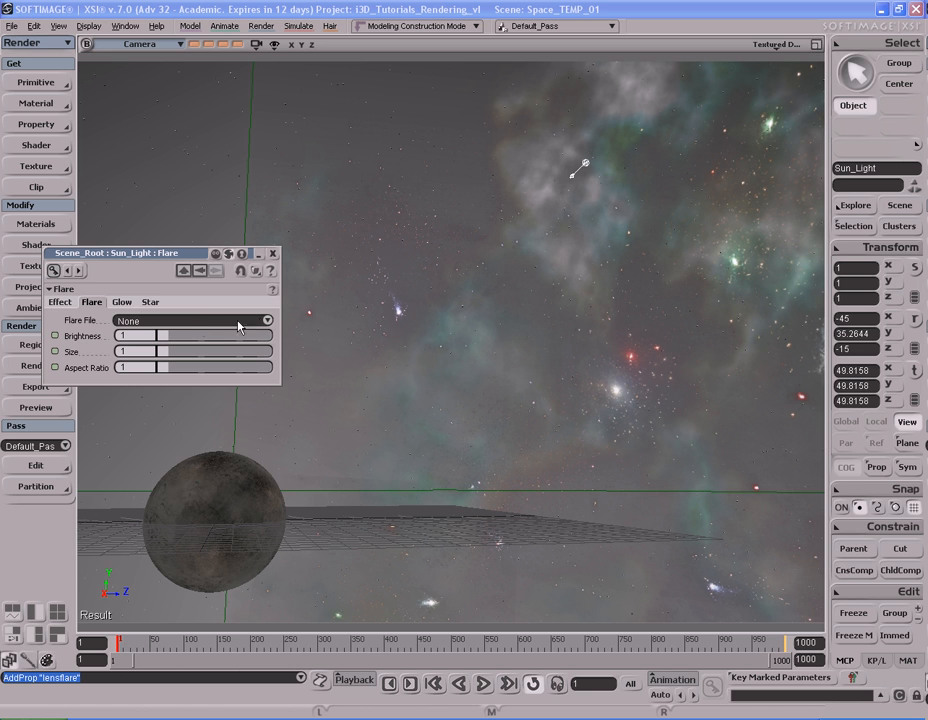
{"action": "left_click", "coordinate": [268, 321]}
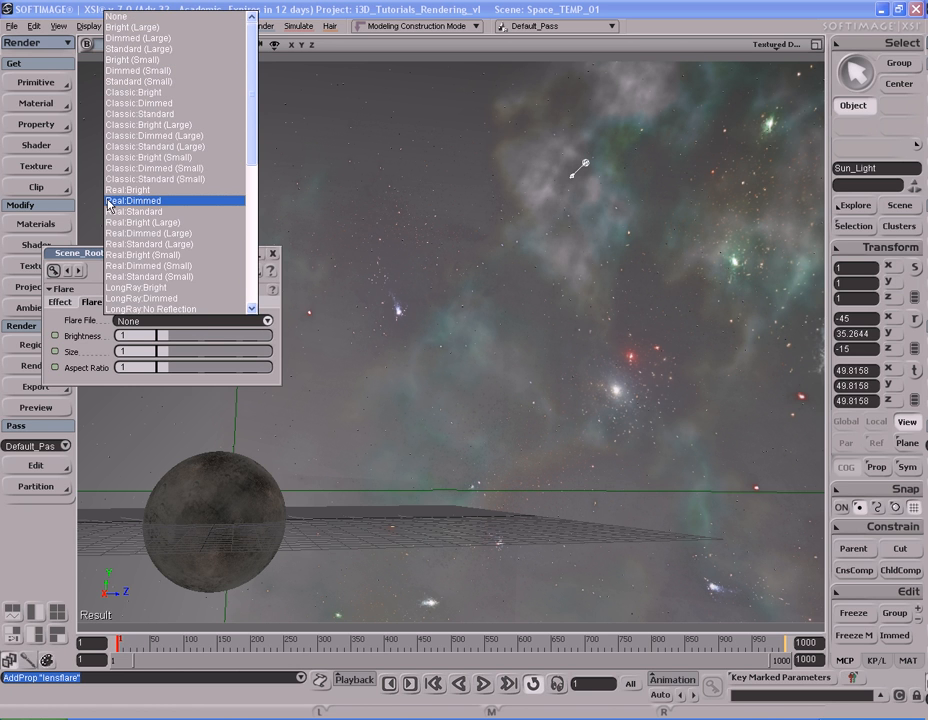
{"action": "scroll", "coordinate": [185, 178], "scroll_direction": "down", "scroll_amount": 1}
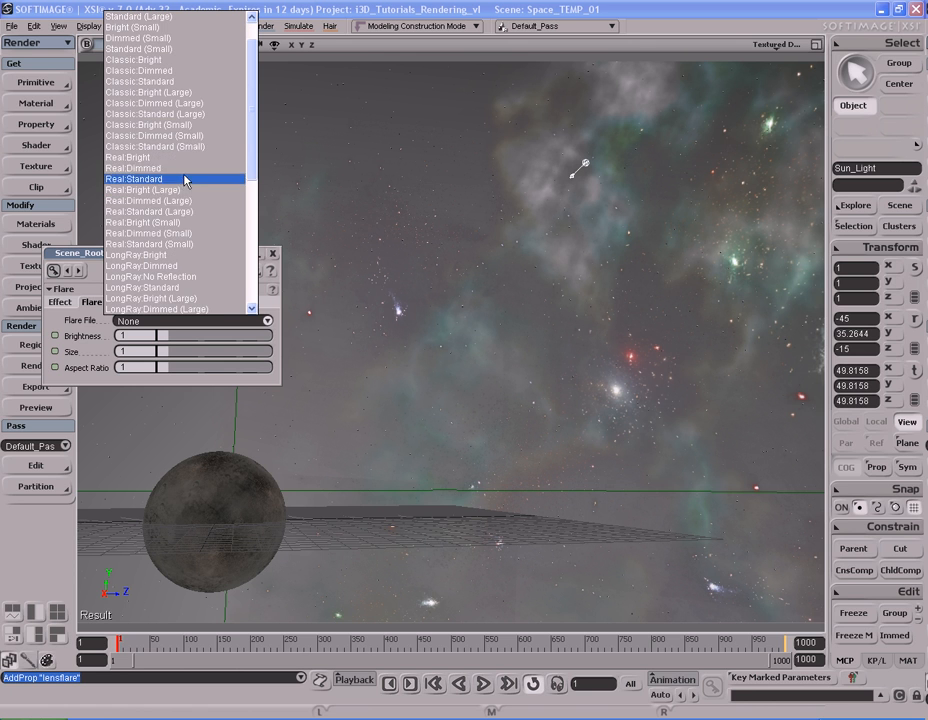
{"action": "left_click", "coordinate": [148, 222]}
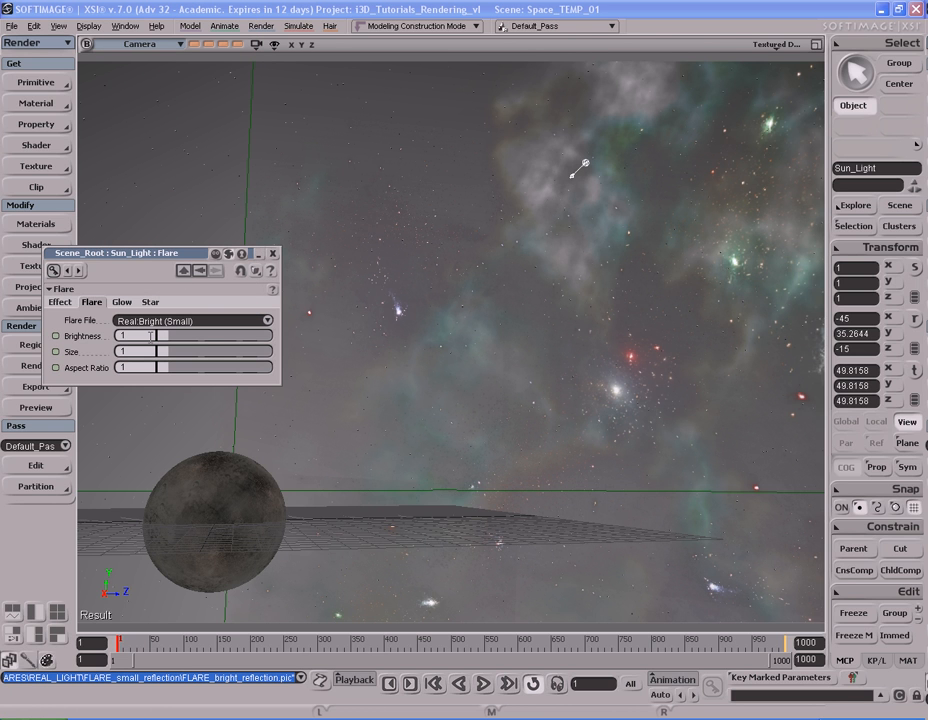
Set Sun_Light's flare brightness and size to 0.5 and aspect ratio to 0.8, and draw a render region around the light
{"action": "left_click", "coordinate": [150, 336]}
{"action": "type", "text": "0.5"}
{"action": "key", "text": "Tab"}
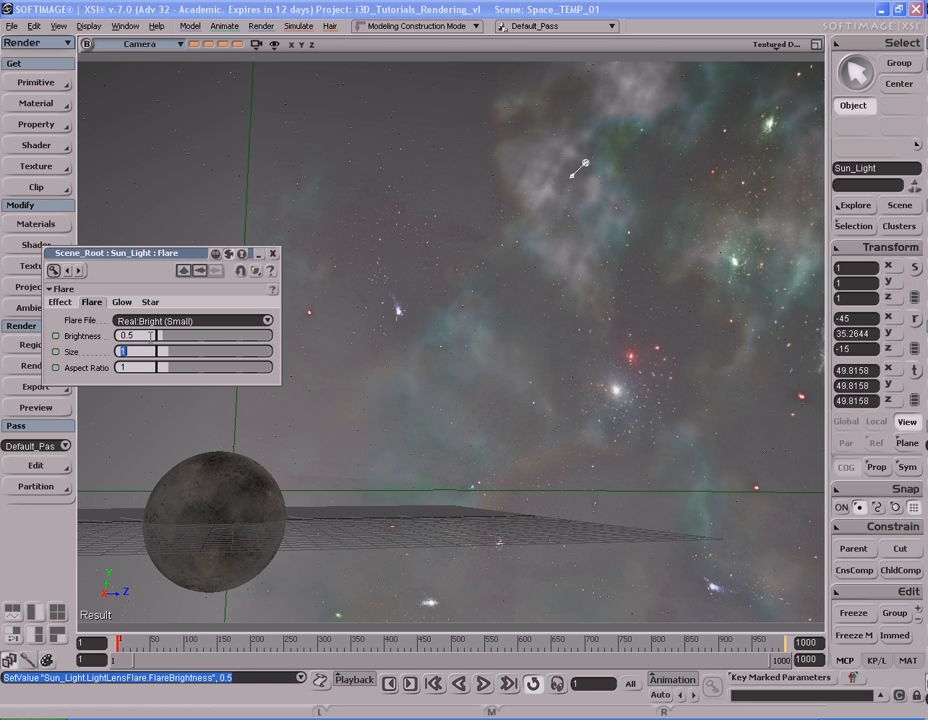
{"action": "type", "text": ".5"}
{"action": "key", "text": "Tab"}
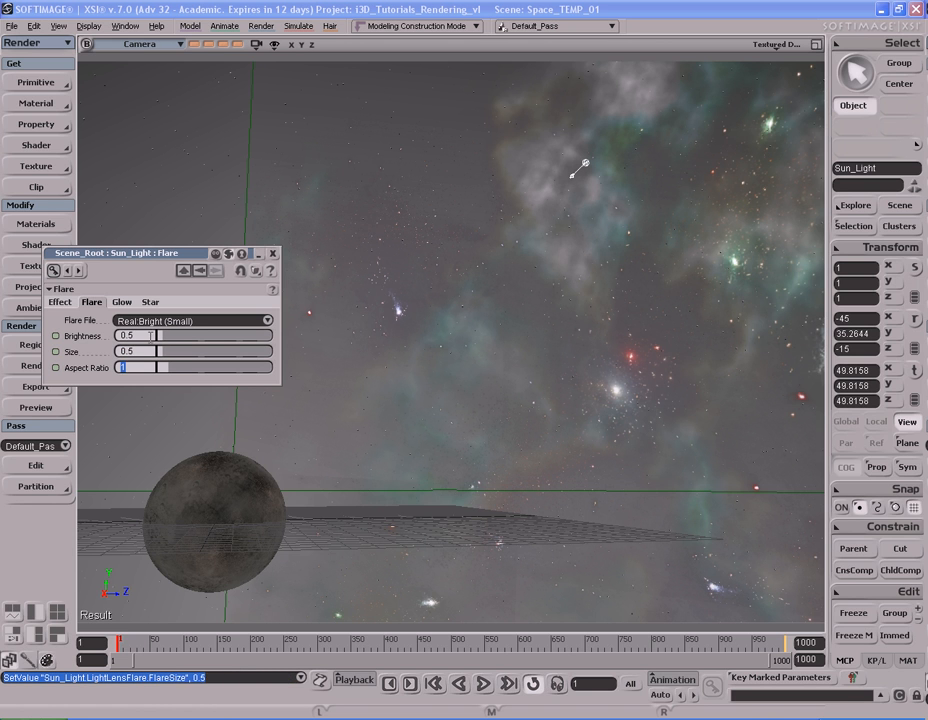
{"action": "type", "text": ".8"}
{"action": "key", "text": "Return"}
{"action": "key", "text": "q"}
{"action": "left_click_drag", "start_coordinate": [447, 92], "coordinate": [693, 253]}
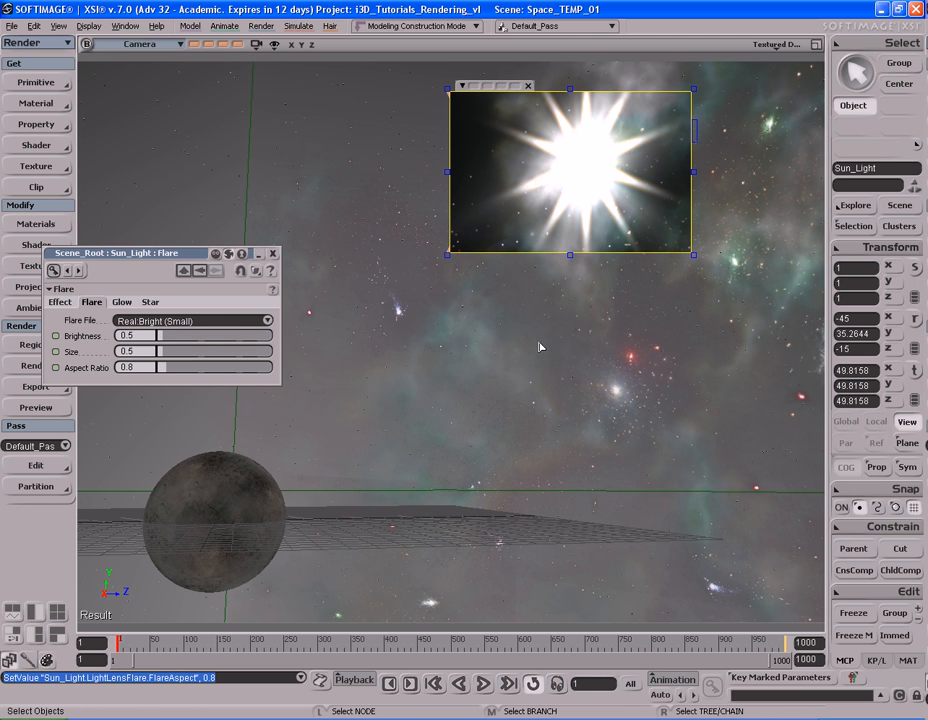
Set the star effect of Sun_Light's lens flare to 5 rays with a length of 0.3
{"action": "left_click", "coordinate": [151, 302]}
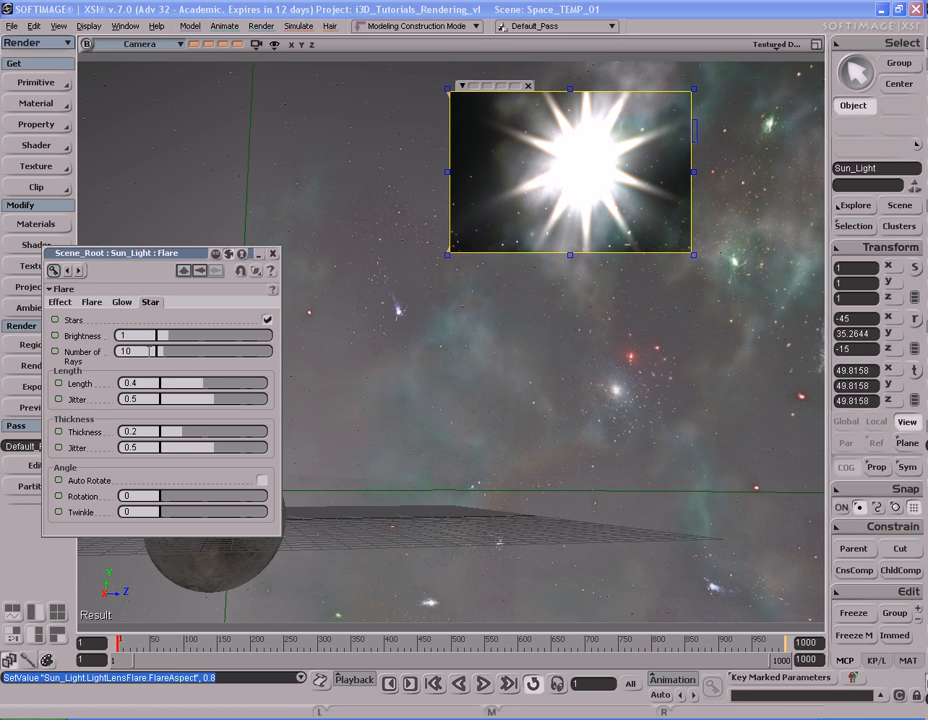
{"action": "left_click", "coordinate": [150, 351]}
{"action": "type", "text": "5"}
{"action": "key", "text": "Return"}
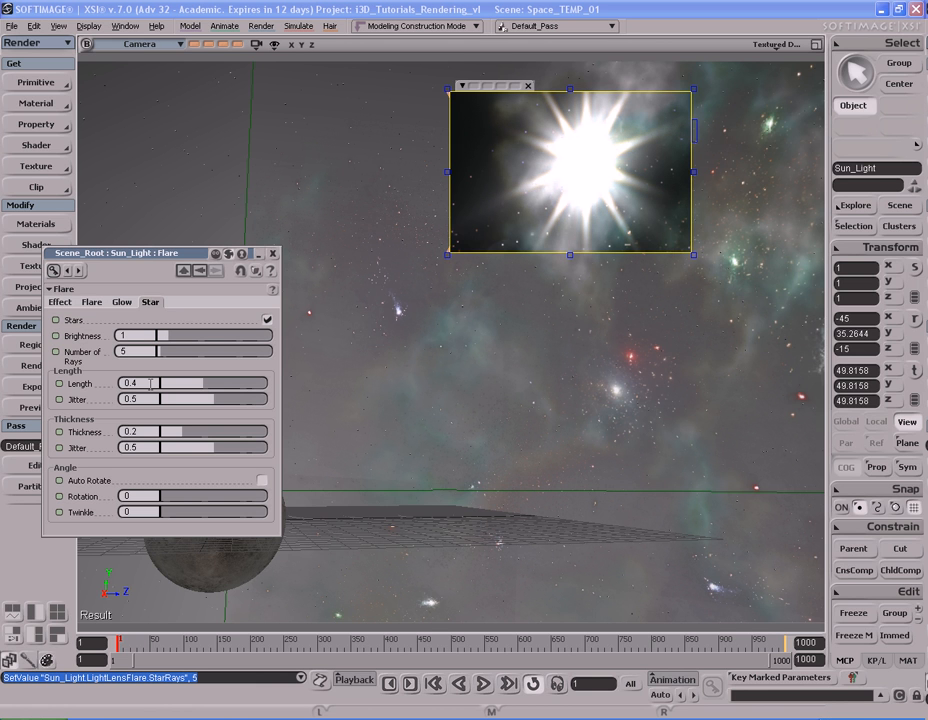
{"action": "left_click", "coordinate": [152, 383]}
{"action": "type", "text": "0.3"}
{"action": "key", "text": "Return"}
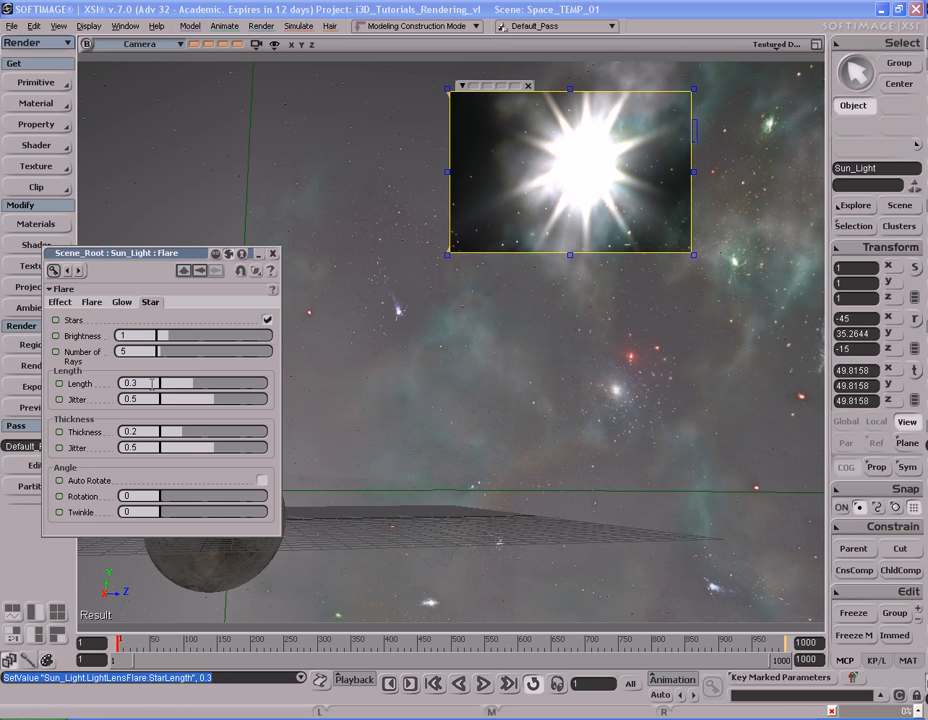
Set the star ray thickness of Sun_Light's lens flare to 0.05
{"action": "left_click", "coordinate": [151, 432]}
{"action": "key", "text": "BackSpace"}
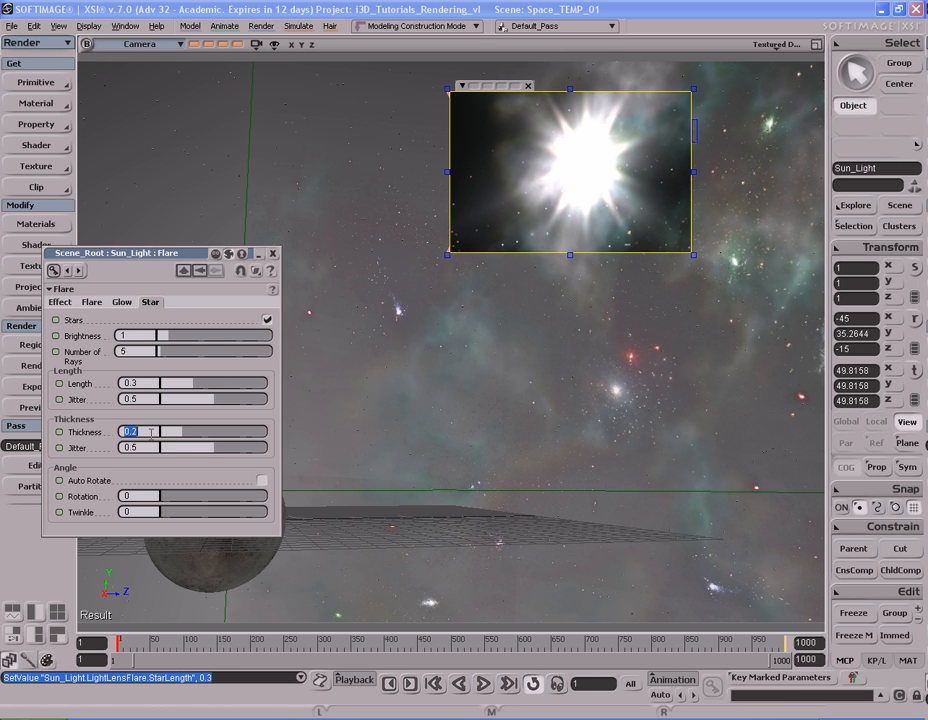
{"action": "type", "text": "0.05"}
{"action": "key", "text": "Return"}
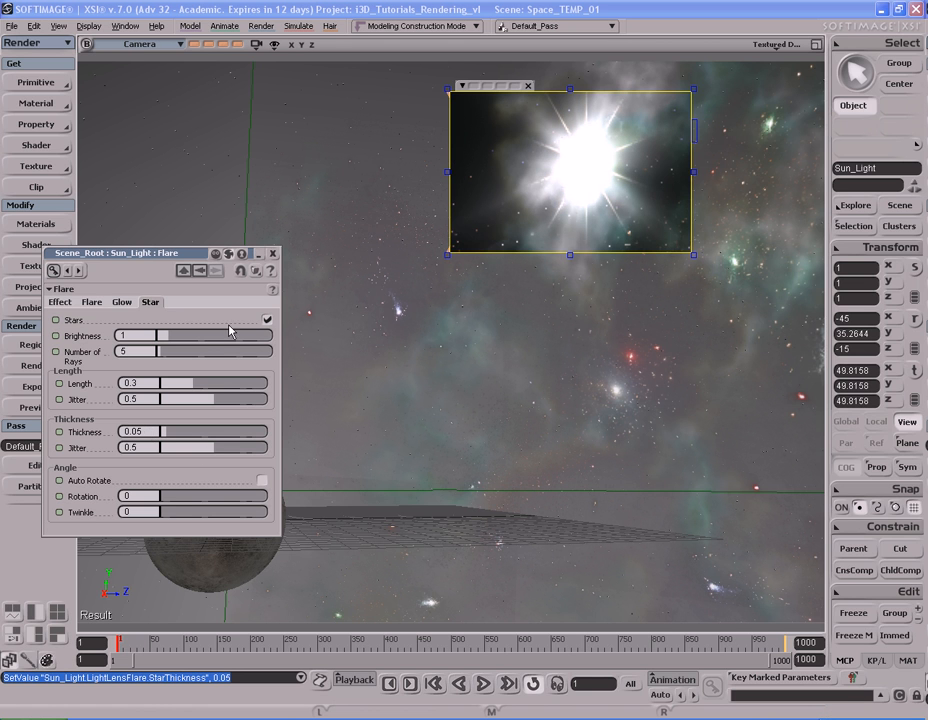
Enable the glow on Sun_Light's lens flare, check the flare settings and close its properties
{"action": "left_click", "coordinate": [121, 302]}
{"action": "left_click", "coordinate": [267, 319]}
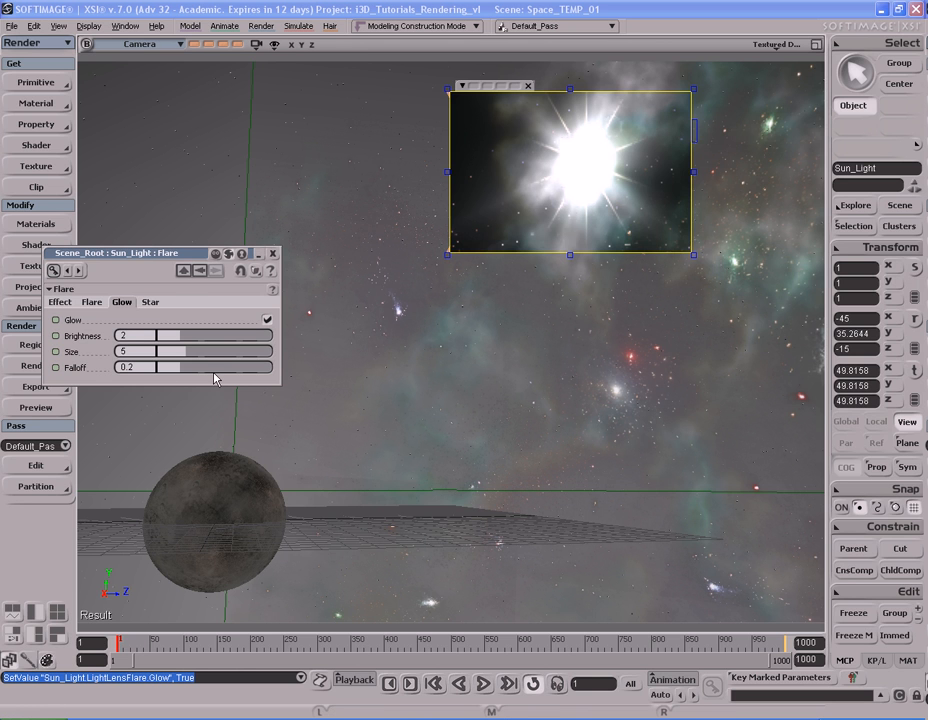
{"action": "left_click", "coordinate": [93, 303]}
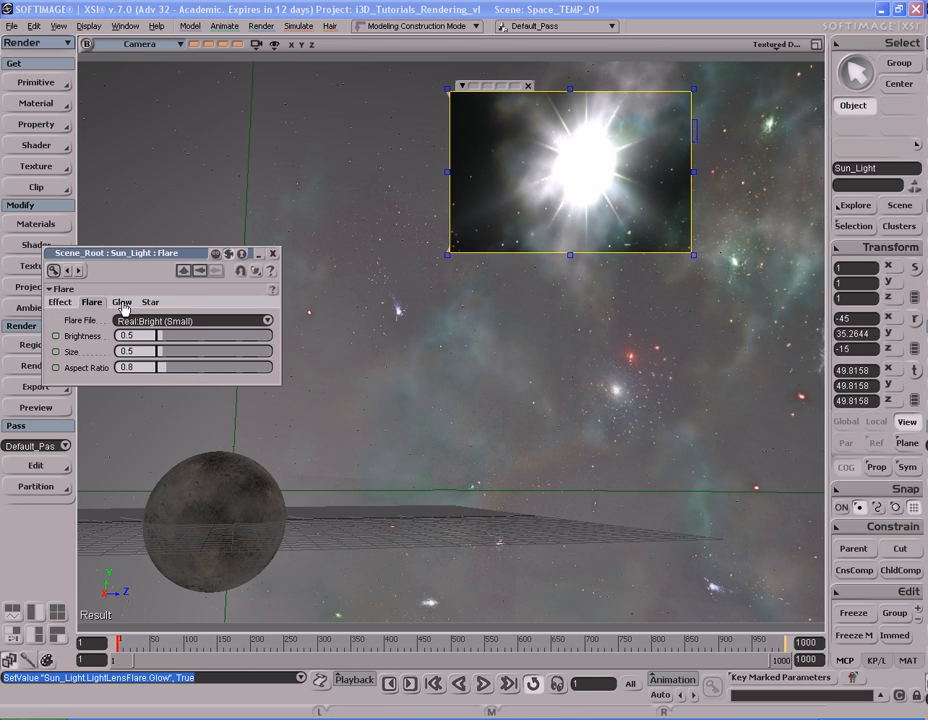
{"action": "left_click", "coordinate": [273, 253]}
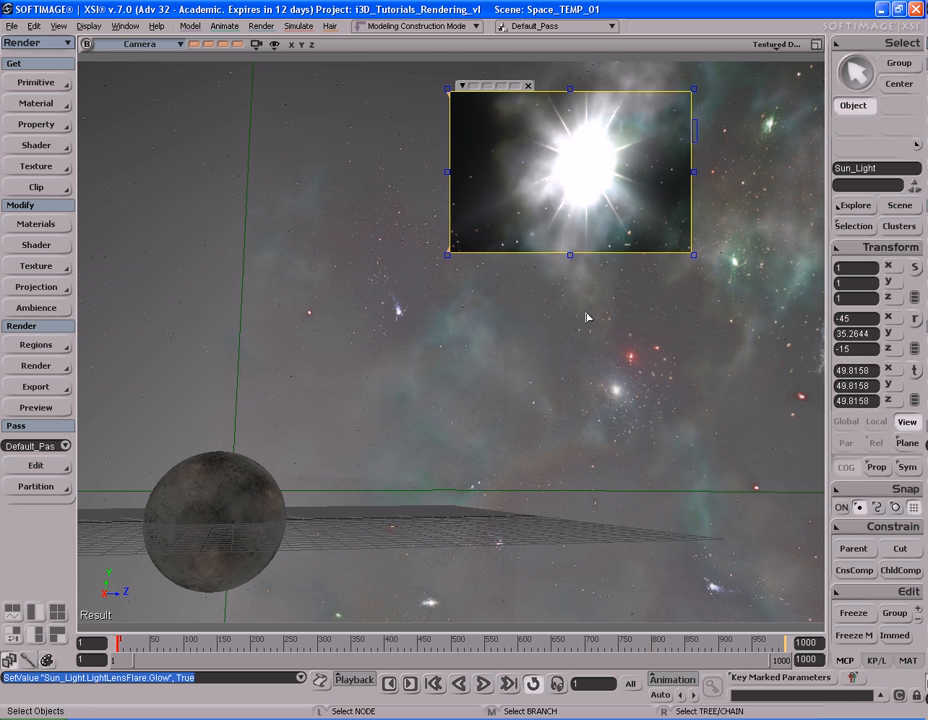
Hide the render region, recall the stored camera view with the planet and Sun_Light, and preview the whole frame
{"action": "key", "text": "q"}
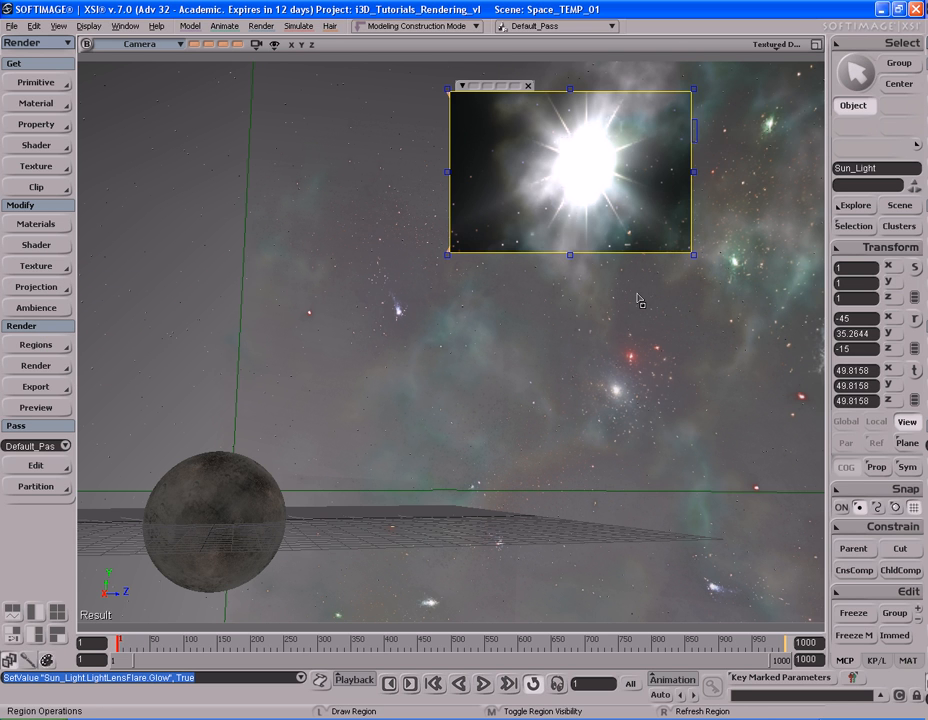
{"action": "middle_click", "coordinate": [640, 300]}
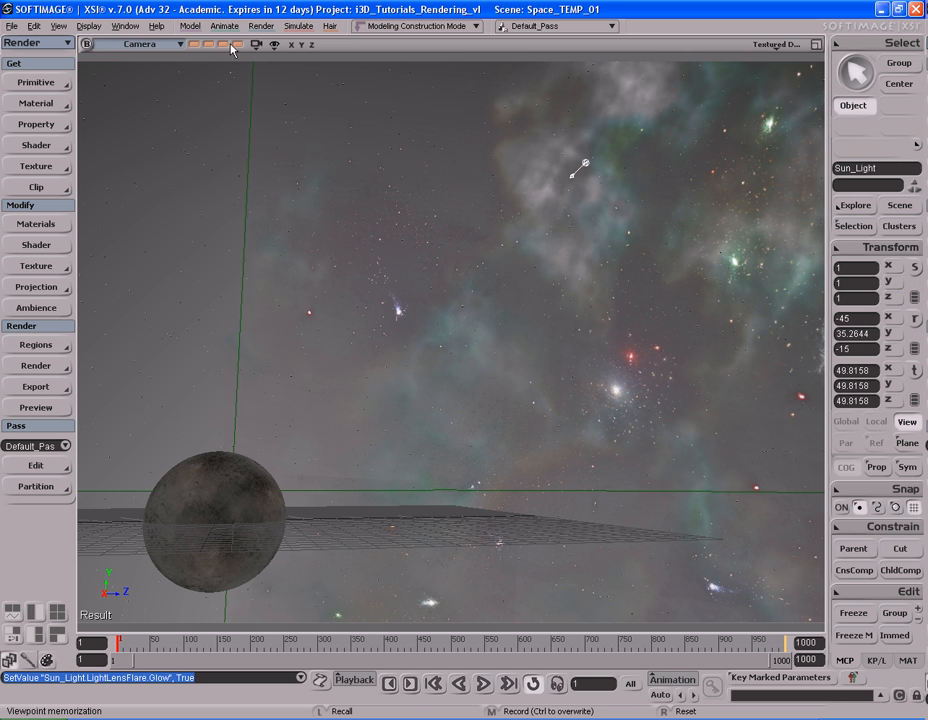
{"action": "left_click", "coordinate": [194, 45]}
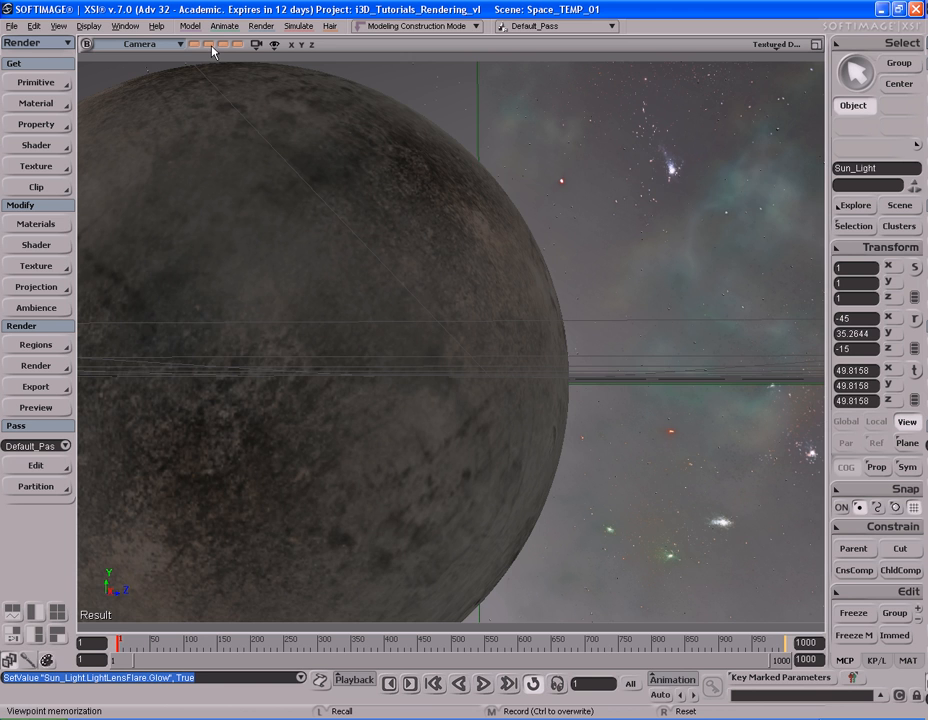
{"action": "left_click", "coordinate": [211, 46]}
{"action": "left_click", "coordinate": [221, 46]}
{"action": "left_click", "coordinate": [237, 46]}
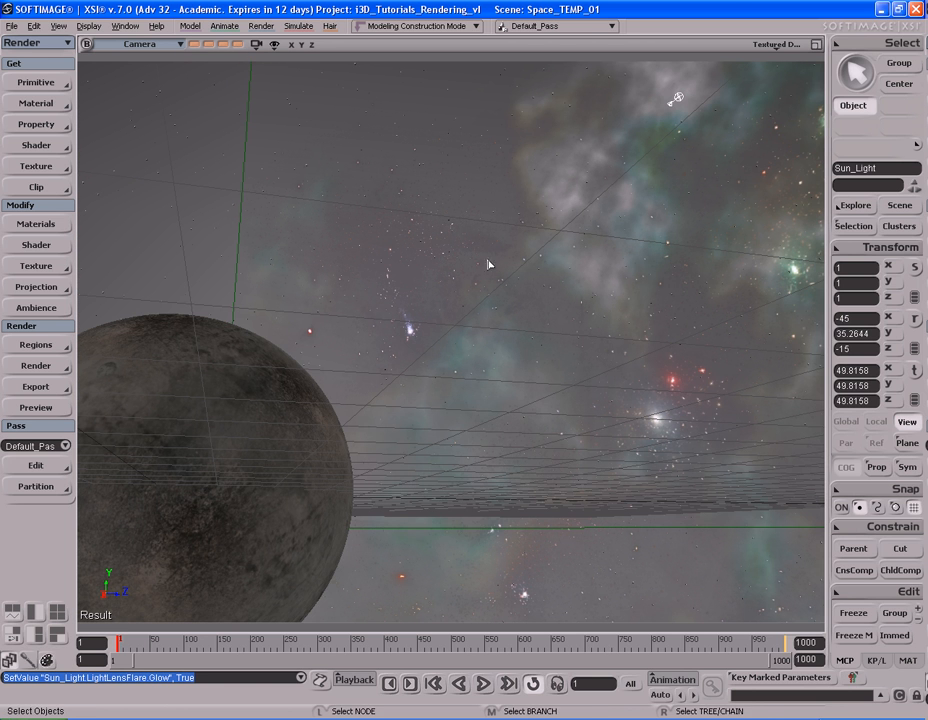
{"action": "key", "text": "shift+r"}
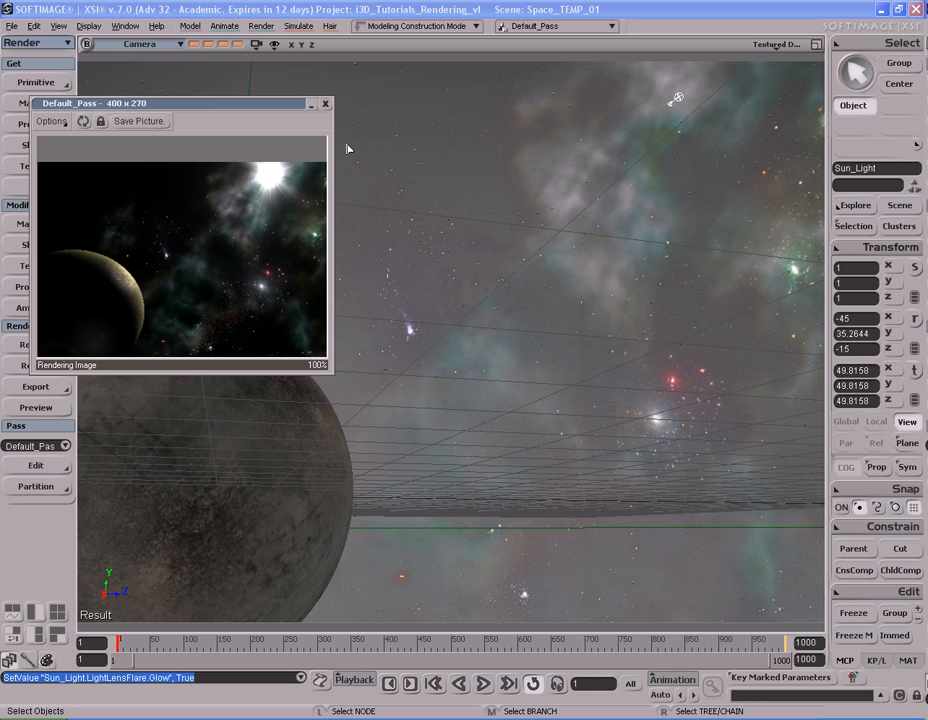
{"action": "left_click", "coordinate": [325, 103]}
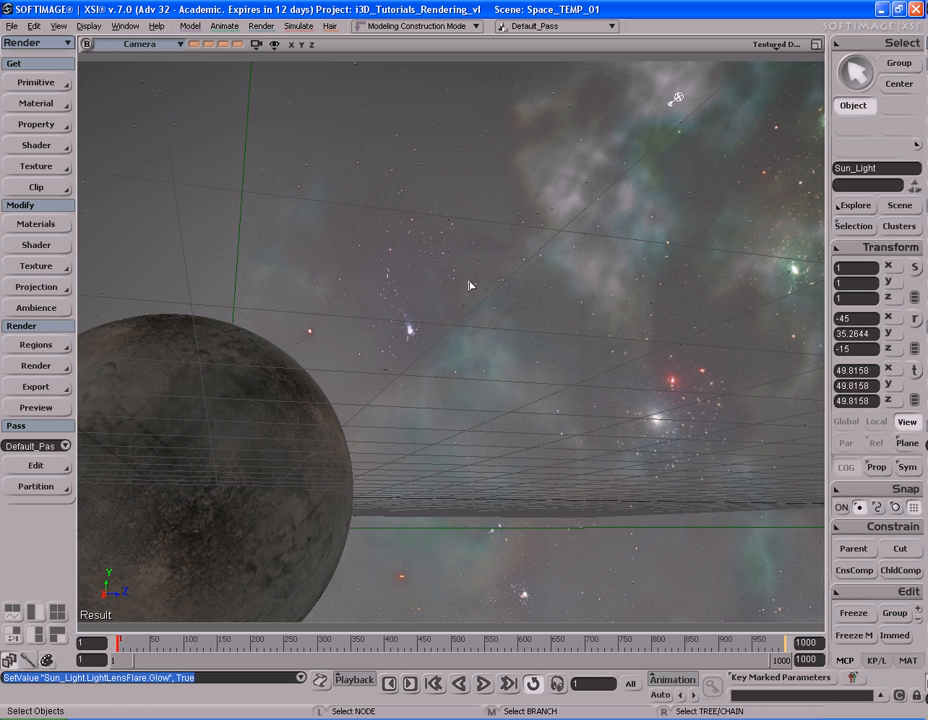
Frame the whole planet in the camera view and preview how Sun_Light illuminates it
{"action": "key", "text": "s"}
{"action": "right_click_drag", "start_coordinate": [506, 356], "coordinate": [451, 404]}
{"action": "scroll", "coordinate": [451, 404], "scroll_direction": "up", "scroll_amount": 2}
{"action": "key", "text": "shift+r"}
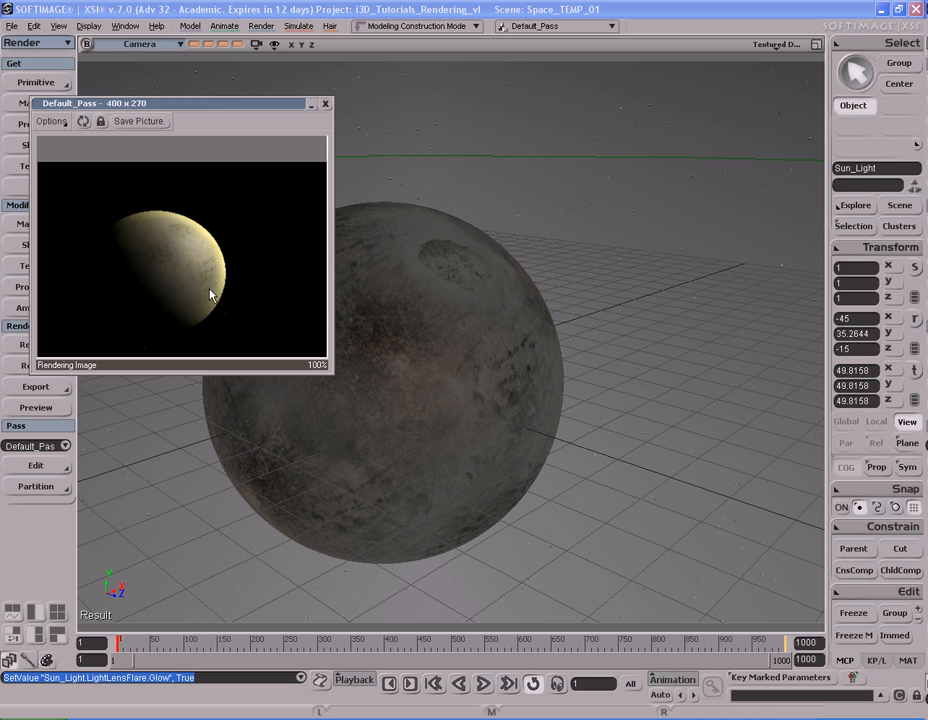
{"action": "left_click", "coordinate": [326, 105]}
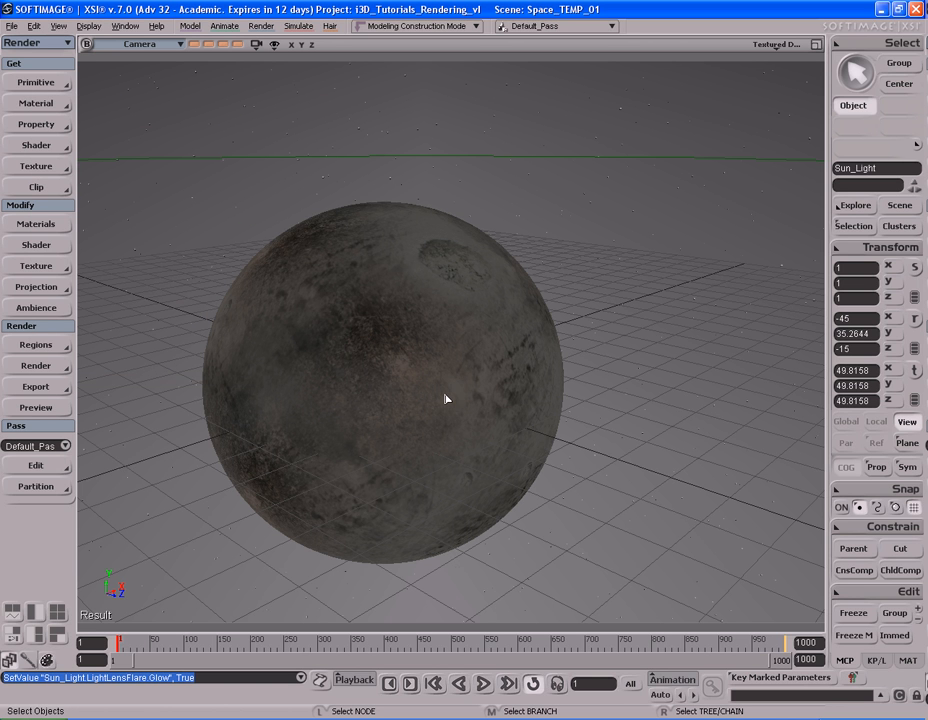
Select the planet and inspect the Planet_mat shader network in the Render Tree
{"action": "left_click", "coordinate": [446, 399]}
{"action": "key", "text": "7"}
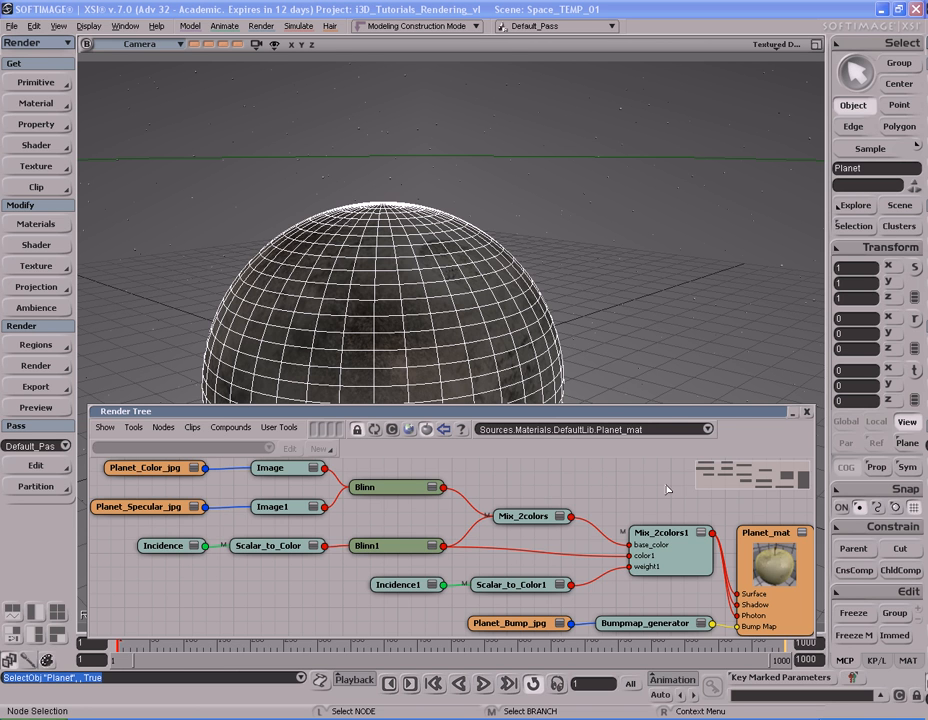
{"action": "left_click", "coordinate": [806, 412]}
{"action": "key", "text": "s"}
{"action": "left_click_drag", "start_coordinate": [460, 408], "coordinate": [489, 408]}
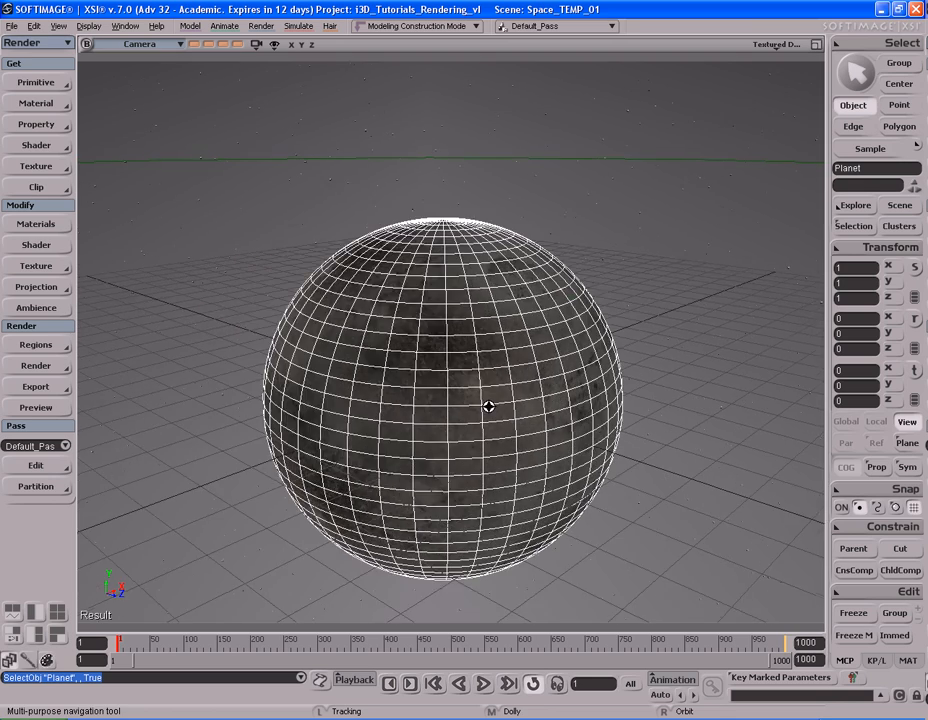
{"action": "right_click_drag", "start_coordinate": [489, 408], "coordinate": [497, 410]}
{"action": "key", "text": "s"}
{"action": "left_click_drag", "start_coordinate": [499, 412], "coordinate": [507, 410]}
{"action": "right_click_drag", "start_coordinate": [507, 410], "coordinate": [501, 401]}
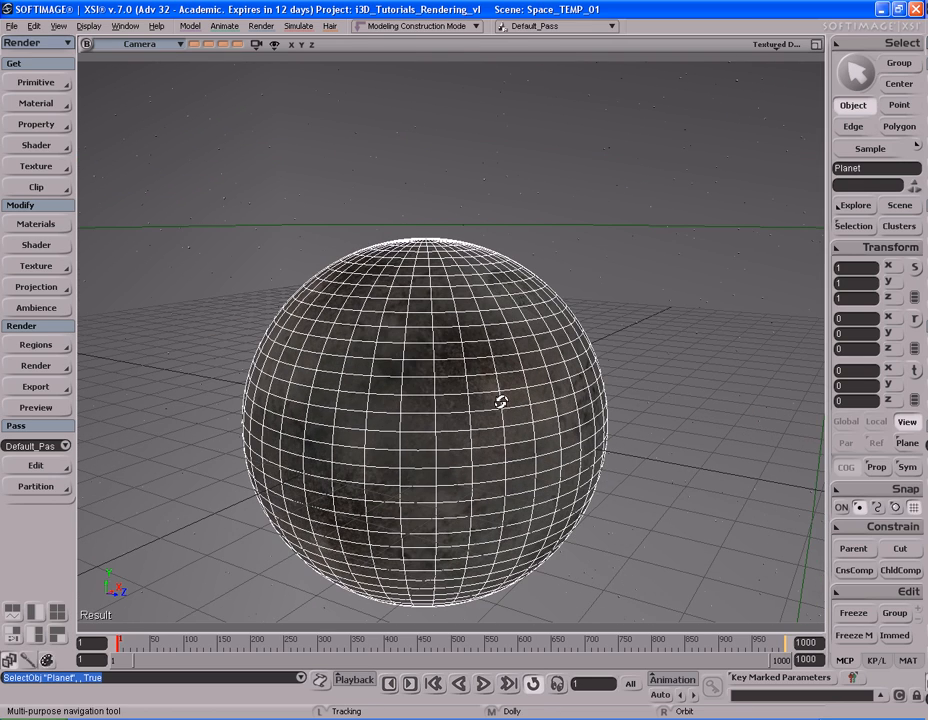
Open the pass options for Default_Pass and set its lens shader mode to Overwrite Camera Lens Shaders
{"action": "left_click", "coordinate": [28, 367]}
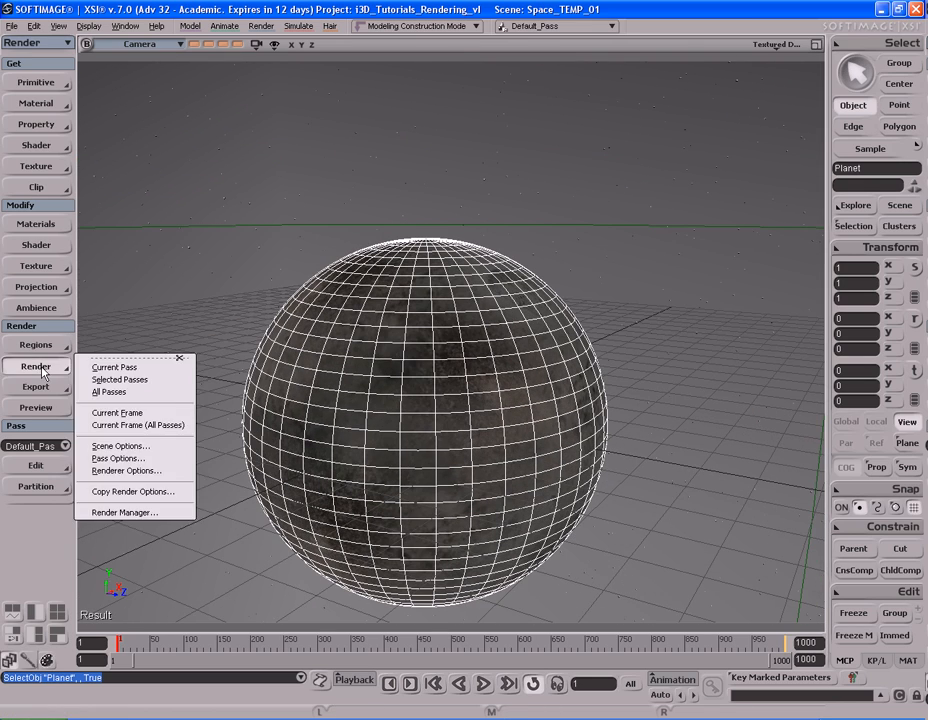
{"action": "left_click", "coordinate": [136, 459]}
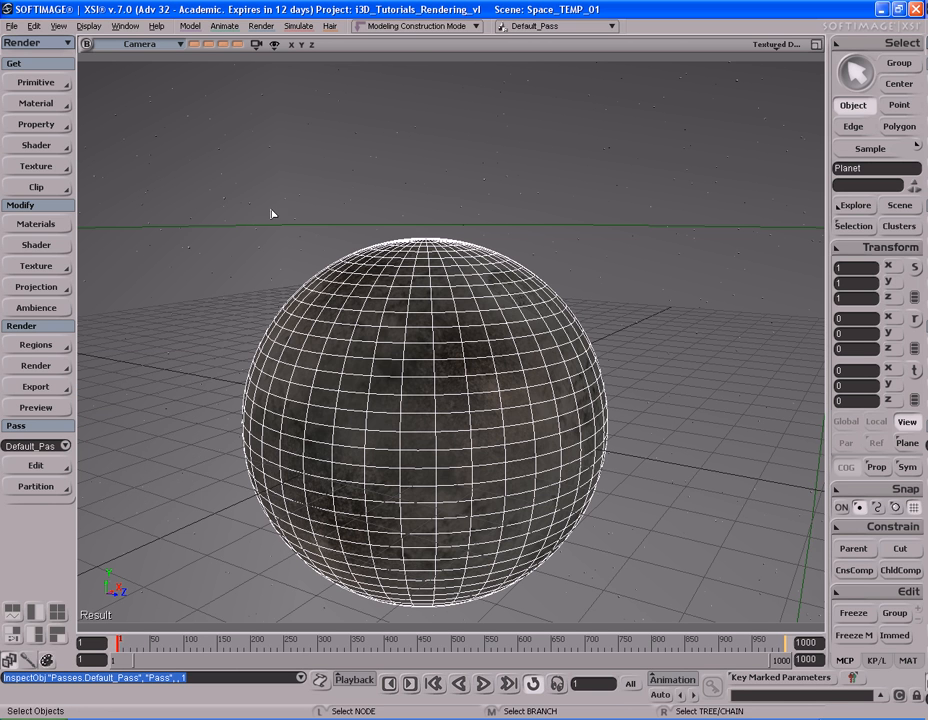
{"action": "left_click_drag", "start_coordinate": [281, 140], "coordinate": [308, 67]}
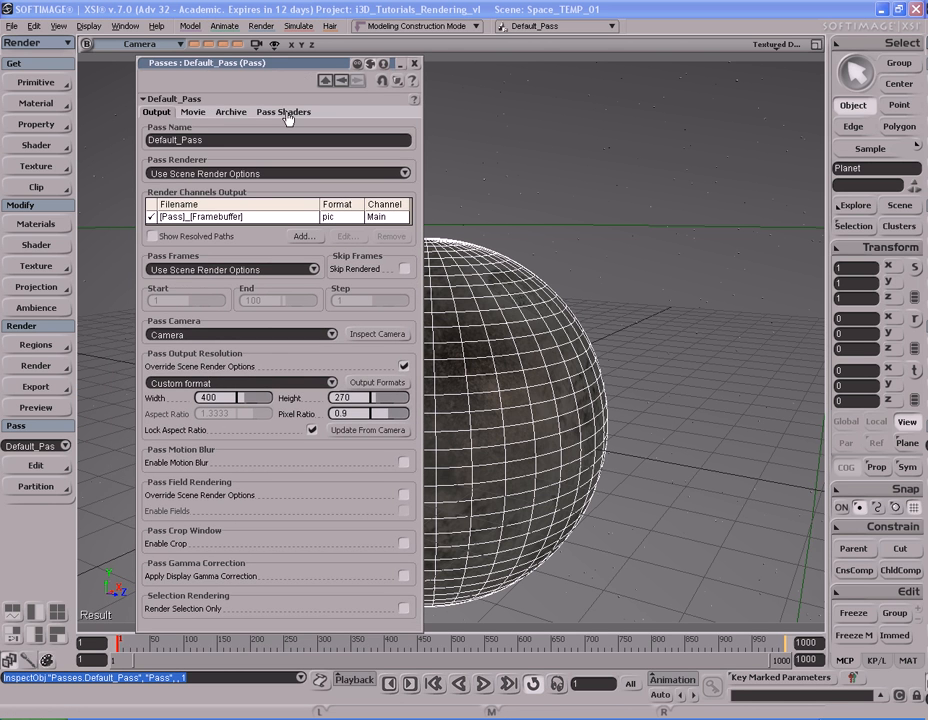
{"action": "left_click", "coordinate": [287, 114]}
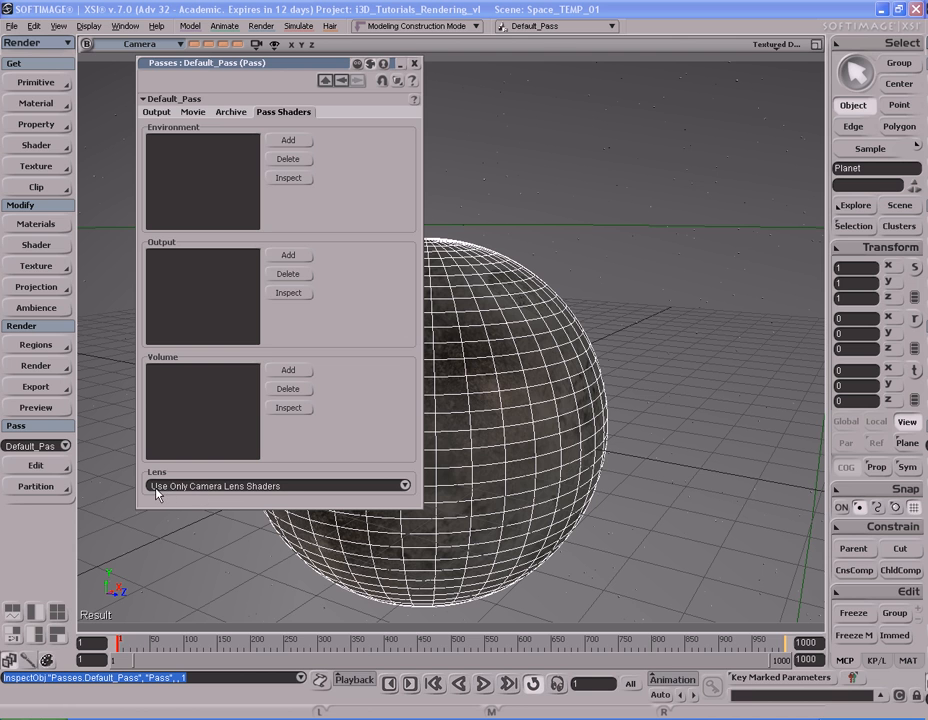
{"action": "left_click", "coordinate": [296, 487]}
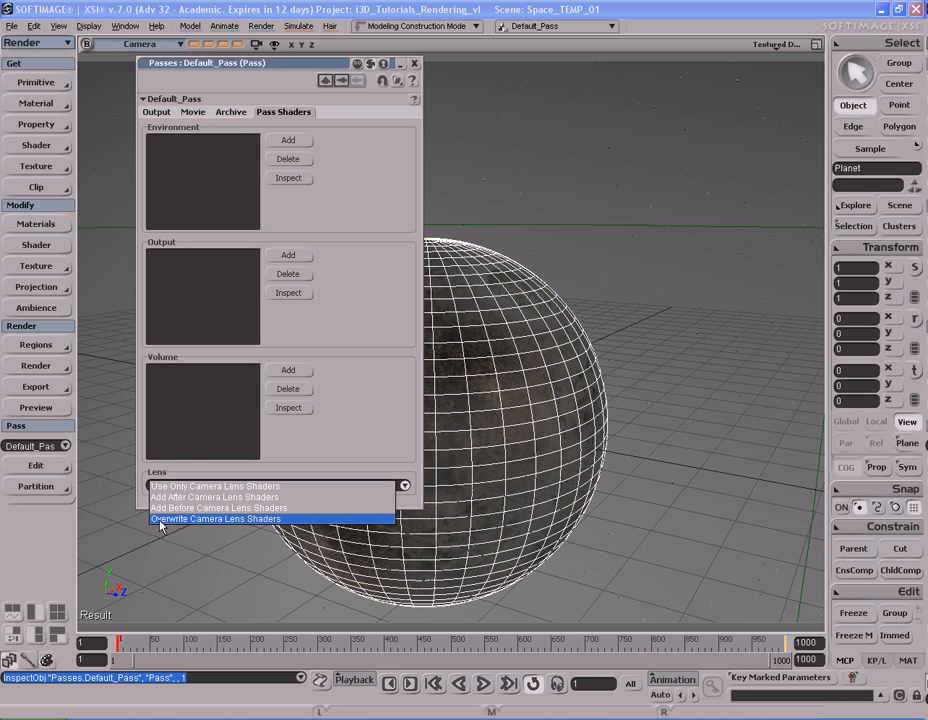
{"action": "left_click", "coordinate": [256, 519]}
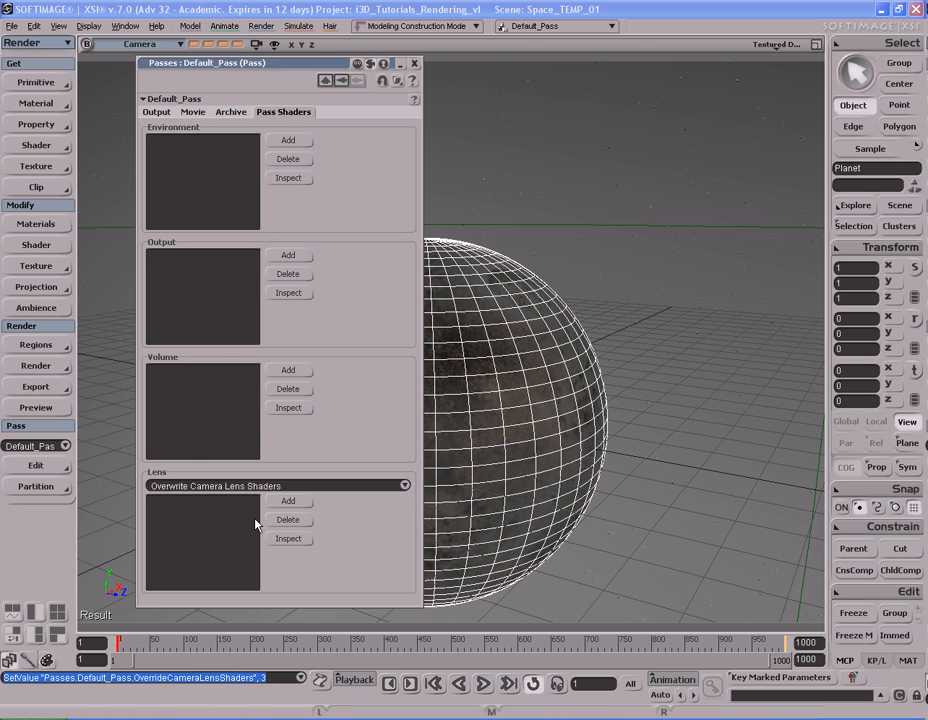
Add the mia_Photographic_Exposure preset from the mental images lens shaders to the pass's lens shader stack
{"action": "left_click", "coordinate": [223, 510]}
{"action": "left_click", "coordinate": [288, 502]}
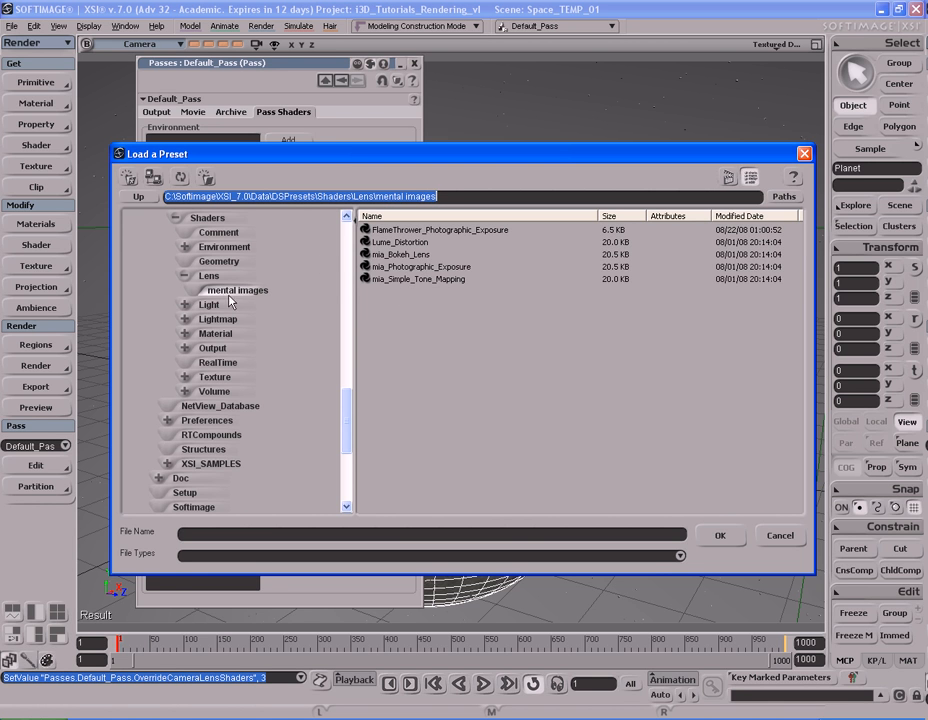
{"action": "left_click", "coordinate": [209, 275]}
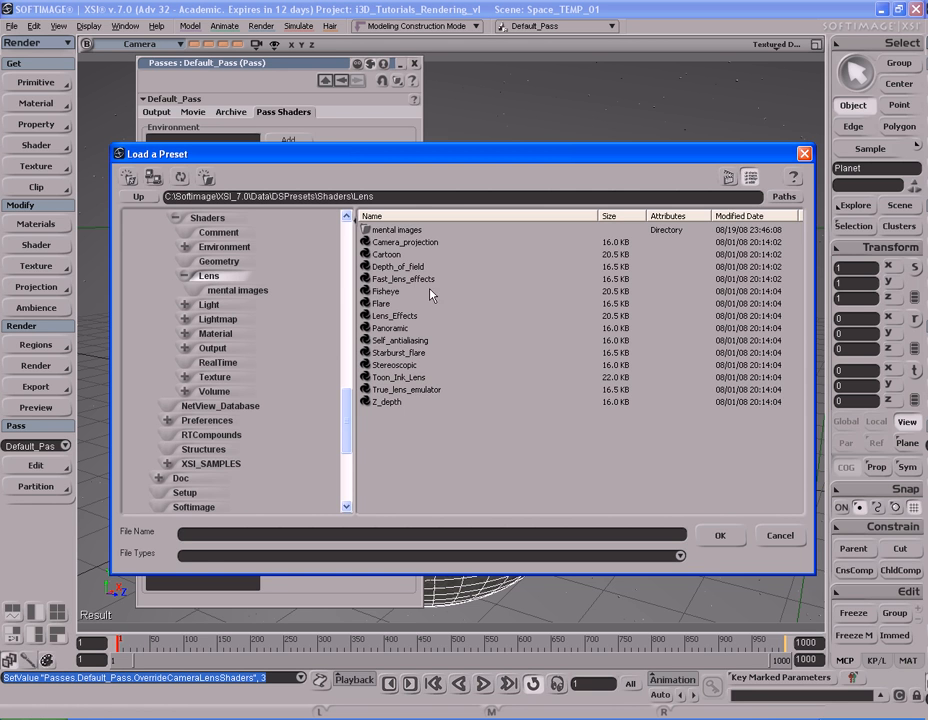
{"action": "left_click", "coordinate": [408, 231]}
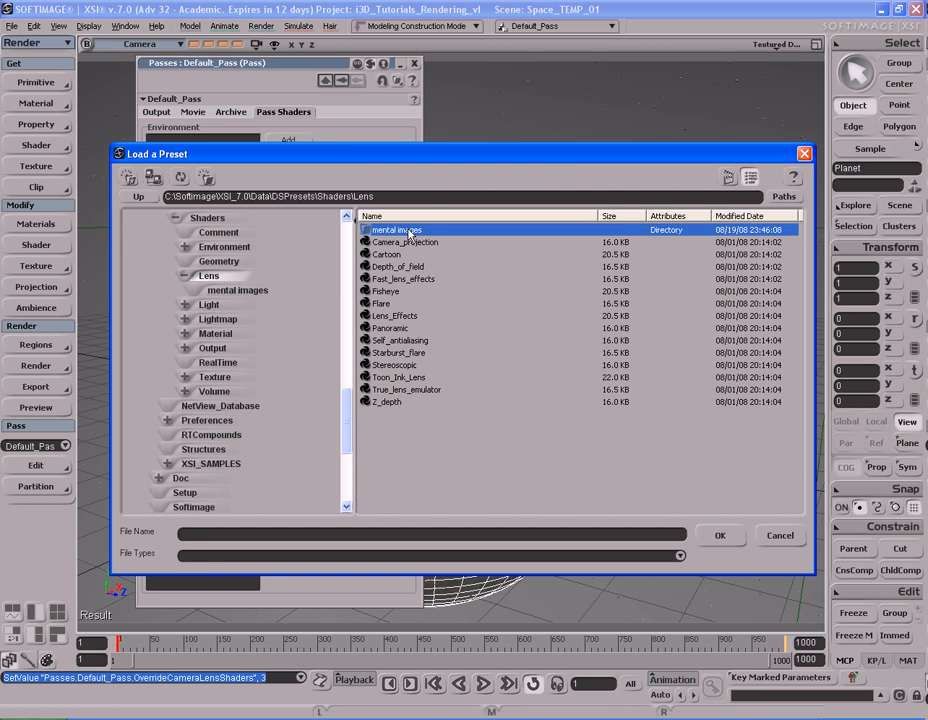
{"action": "double_click", "coordinate": [408, 231]}
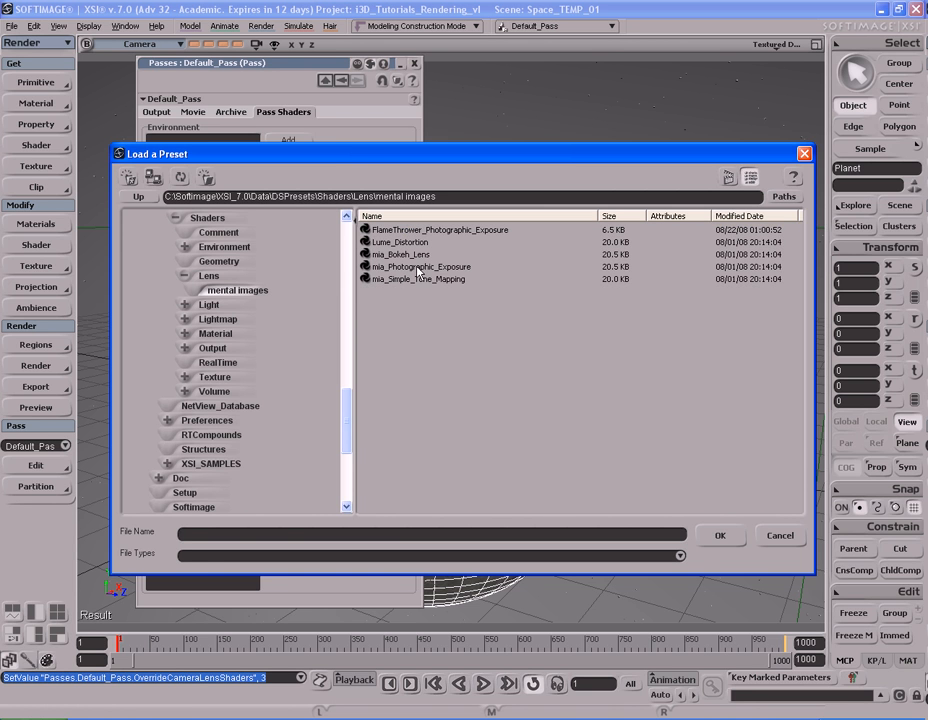
{"action": "left_click", "coordinate": [419, 267]}
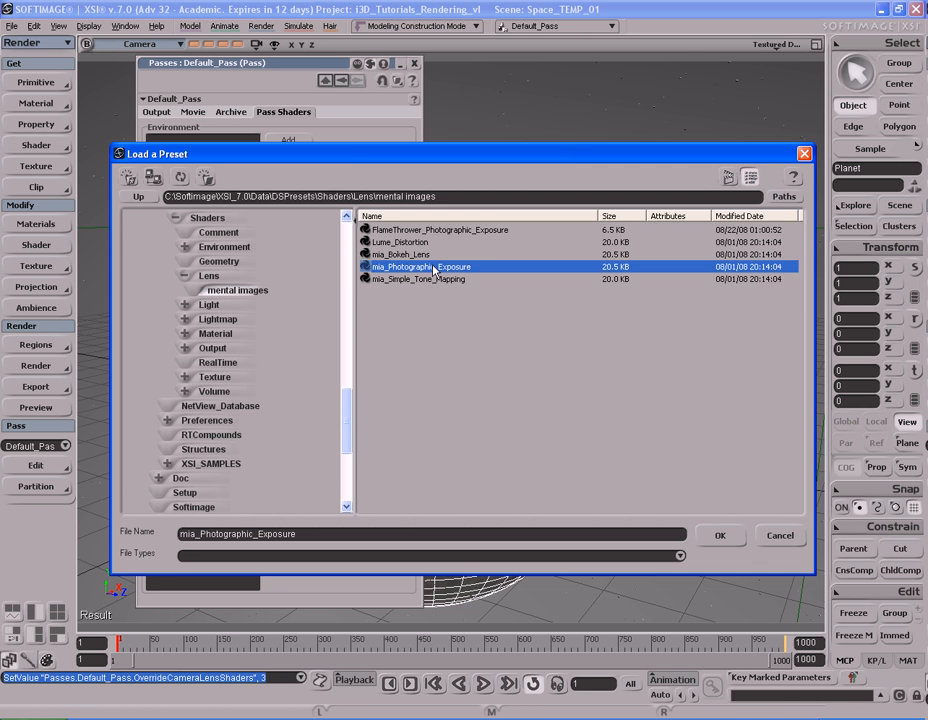
{"action": "double_click", "coordinate": [433, 268]}
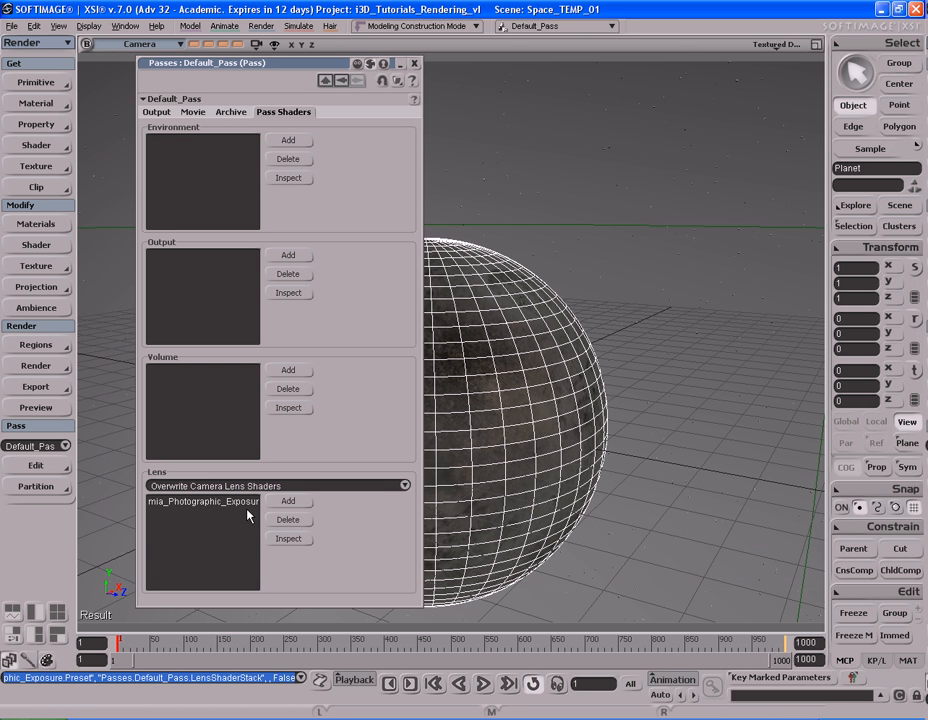
Open the properties of the mia_Photographic_Exposure lens shader and move them clear of the planet
{"action": "left_click", "coordinate": [199, 502]}
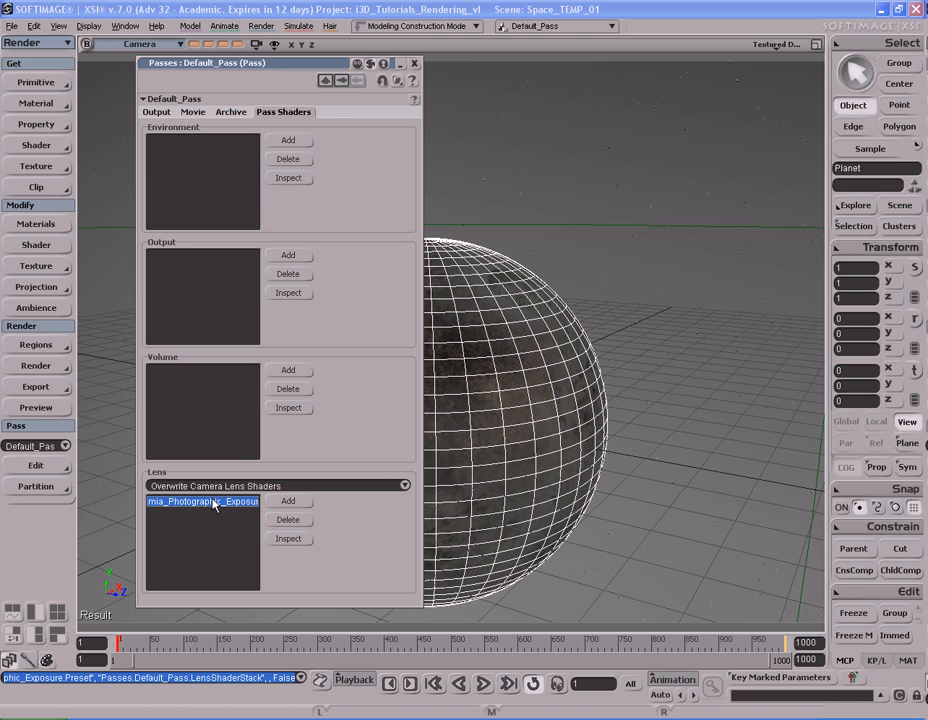
{"action": "double_click", "coordinate": [213, 502]}
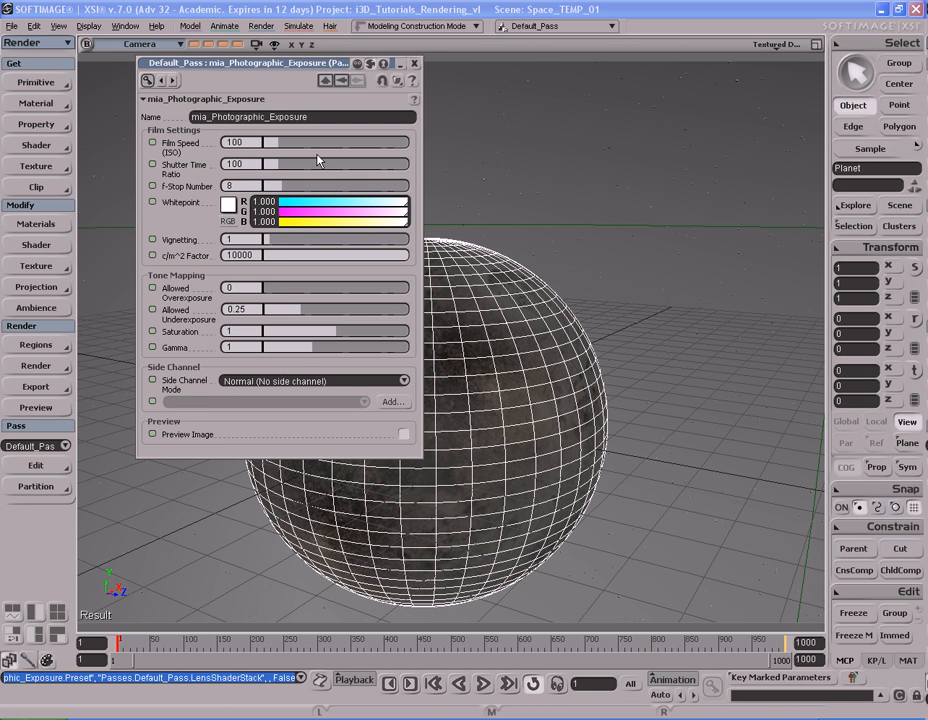
{"action": "left_click_drag", "start_coordinate": [298, 72], "coordinate": [243, 76]}
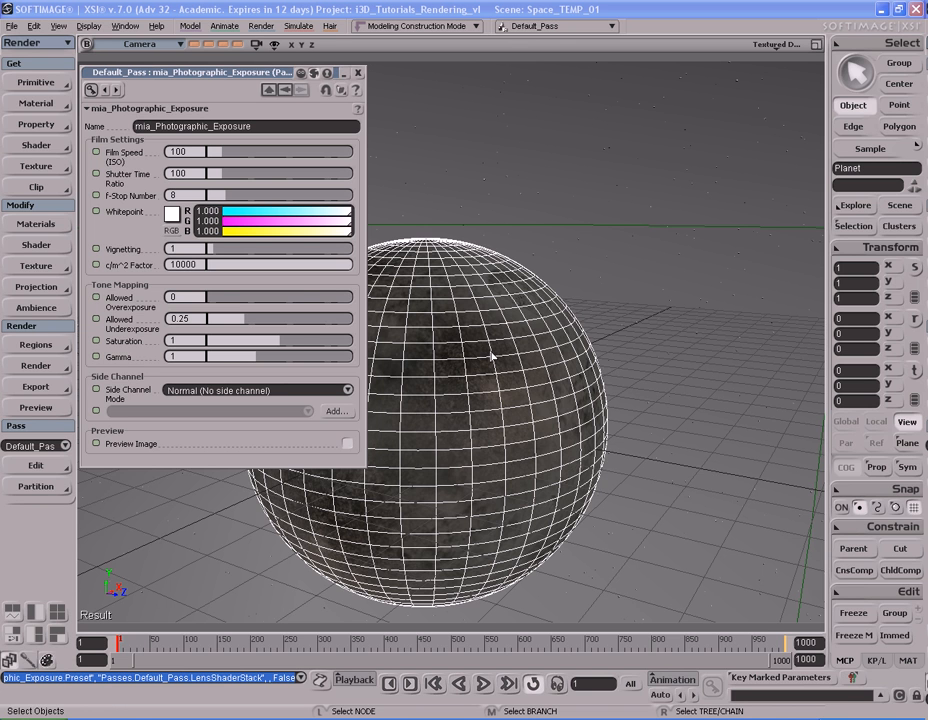
Orbit the camera to a closer view of the planet, preview the frame with the exposure shader, and close the preview
{"action": "key", "text": "s"}
{"action": "mouse_move", "coordinate": [547, 346]}
{"action": "right_mouse_down"}
{"action": "mouse_move", "coordinate": [555, 333]}
{"action": "mouse_move", "coordinate": [545, 335]}
{"action": "right_mouse_up"}
{"action": "left_click_drag", "start_coordinate": [545, 335], "coordinate": [630, 322]}
{"action": "right_click_drag", "start_coordinate": [630, 322], "coordinate": [578, 296]}
{"action": "left_click_drag", "start_coordinate": [578, 296], "coordinate": [582, 321]}
{"action": "right_click_drag", "start_coordinate": [582, 321], "coordinate": [559, 330]}
{"action": "left_click_drag", "start_coordinate": [620, 315], "coordinate": [547, 342]}
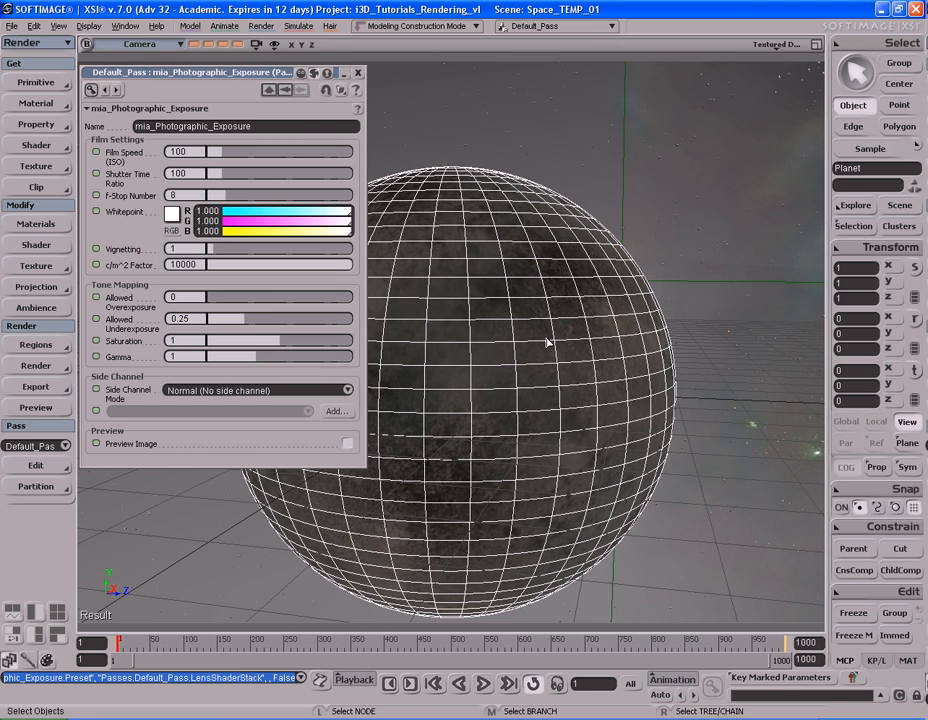
{"action": "key", "text": "shift+r"}
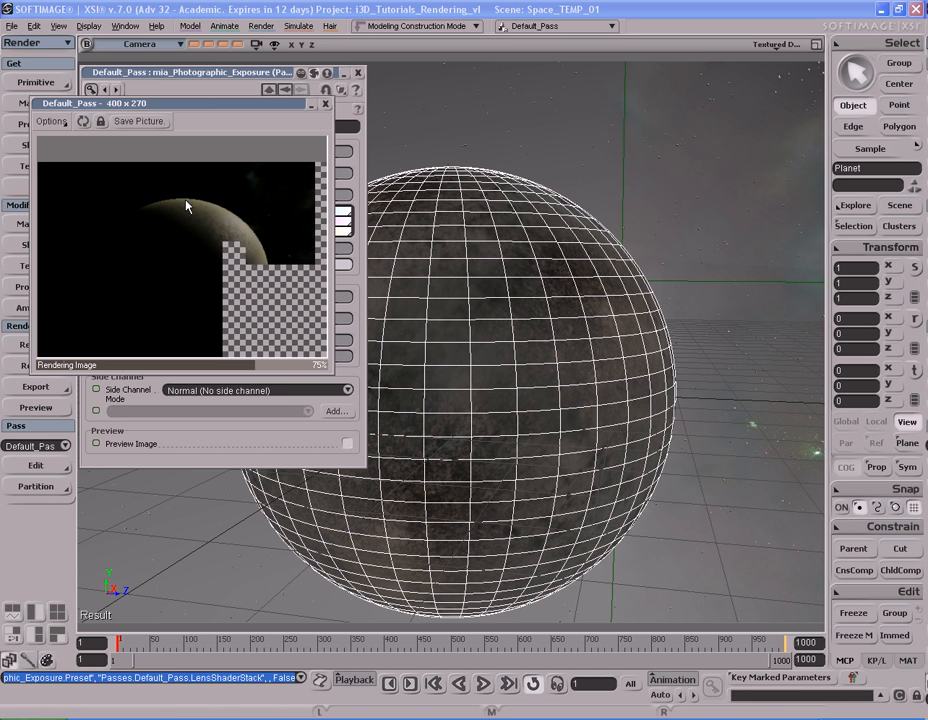
{"action": "left_click", "coordinate": [327, 108]}
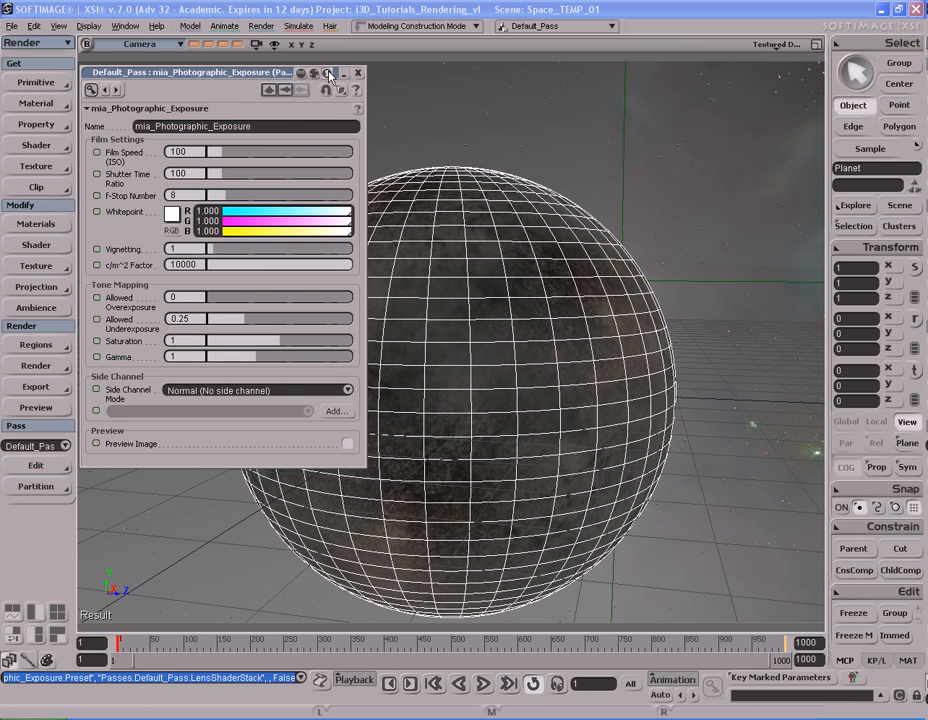
Recall the stored camera view with the planet and Sun_Light, and preview the frame beside the exposure shader's properties
{"action": "left_click", "coordinate": [192, 44]}
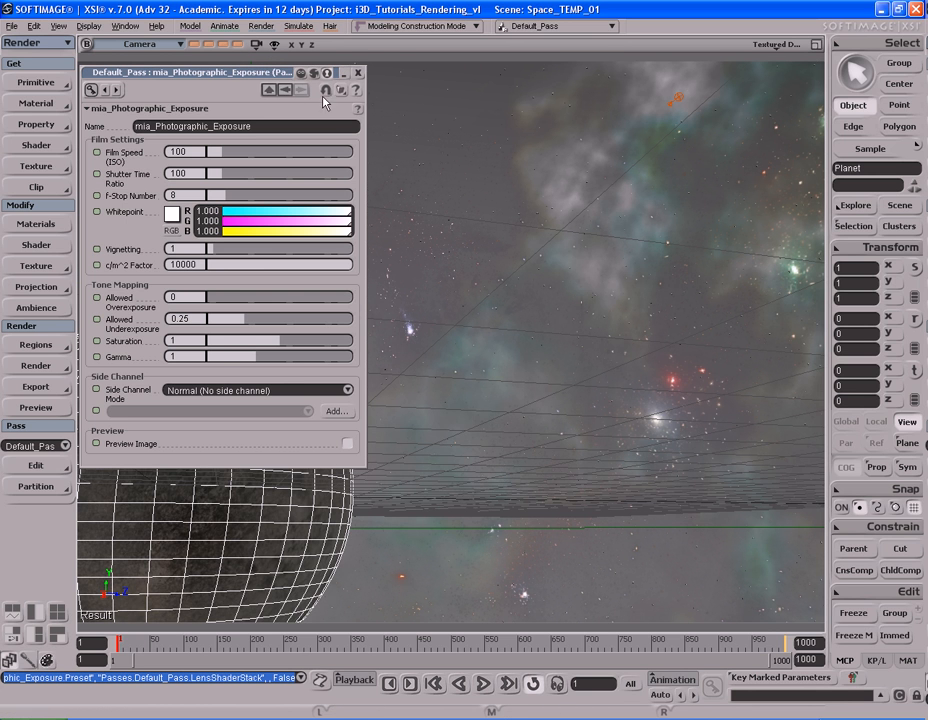
{"action": "left_click", "coordinate": [237, 45]}
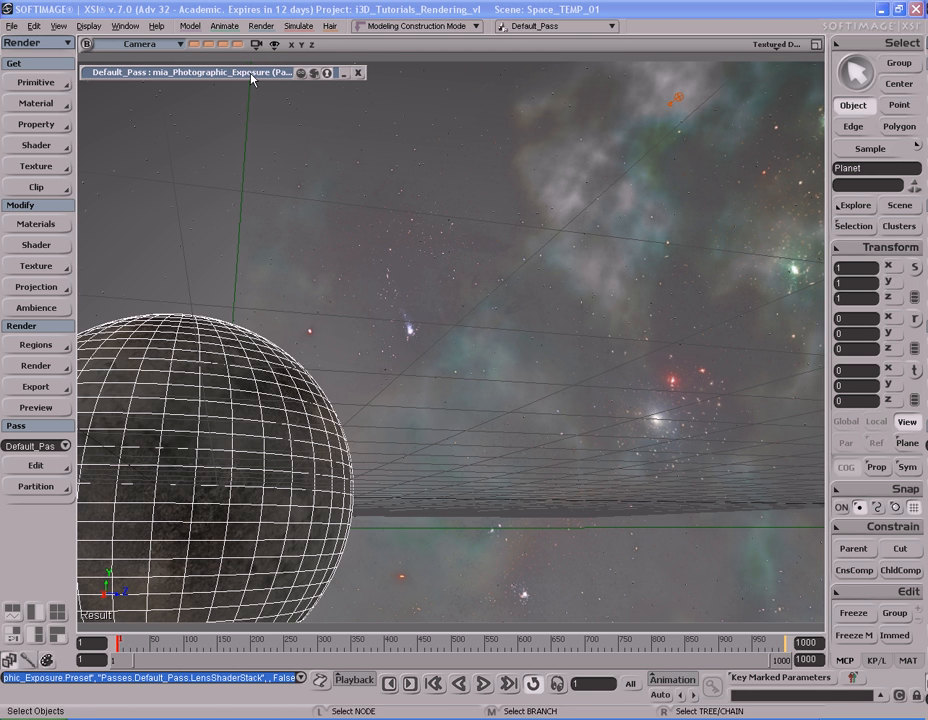
{"action": "left_click", "coordinate": [251, 75]}
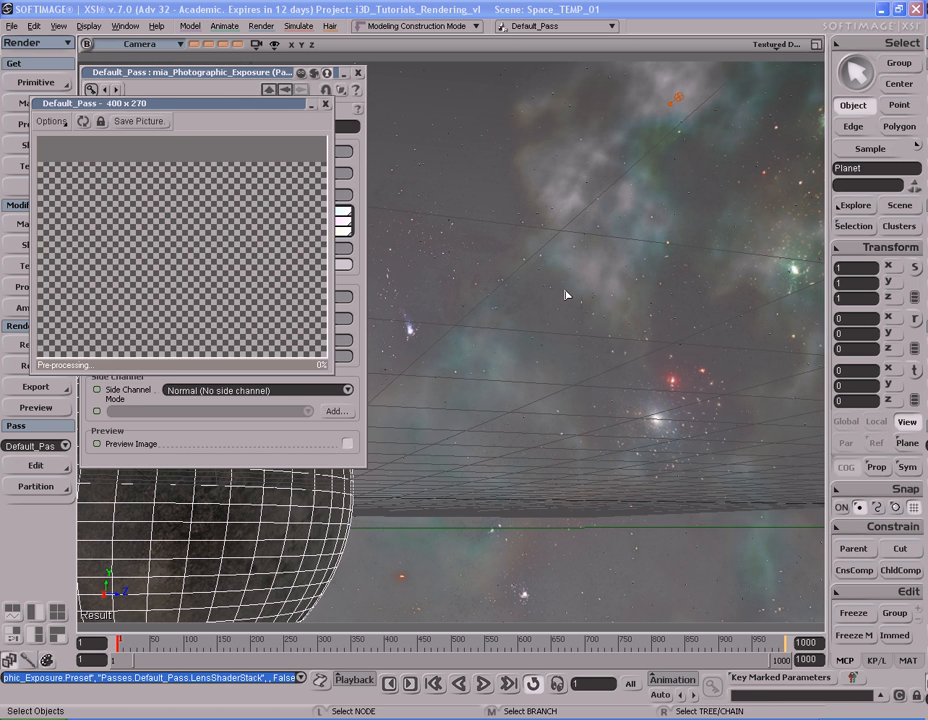
{"action": "left_click_drag", "start_coordinate": [193, 106], "coordinate": [535, 84]}
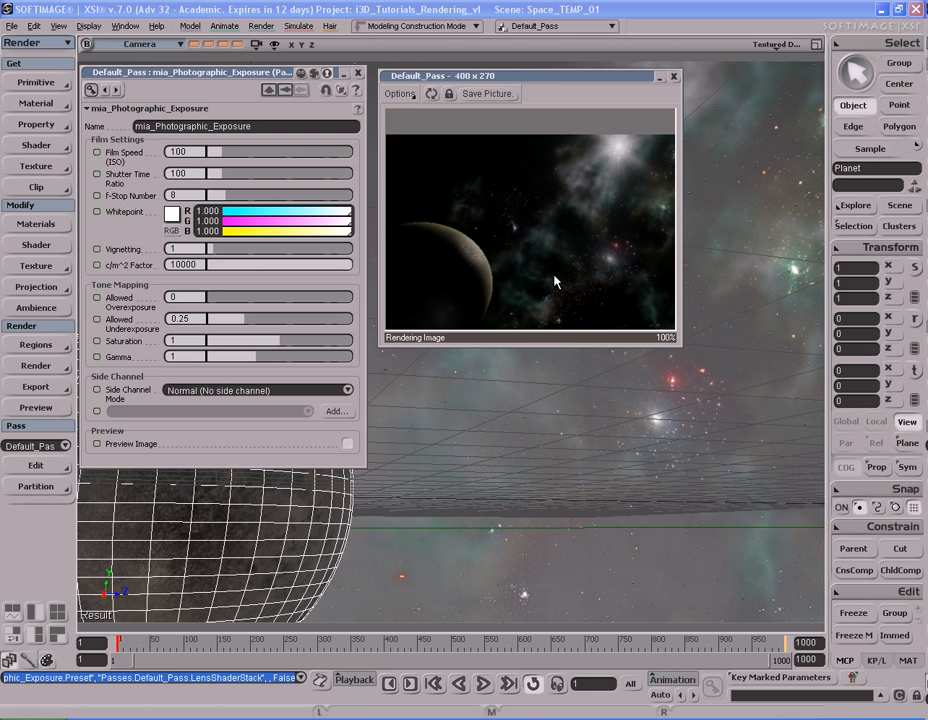
Try a gamma of 2.2 in the photographic exposure's tone mapping
{"action": "left_click", "coordinate": [195, 357]}
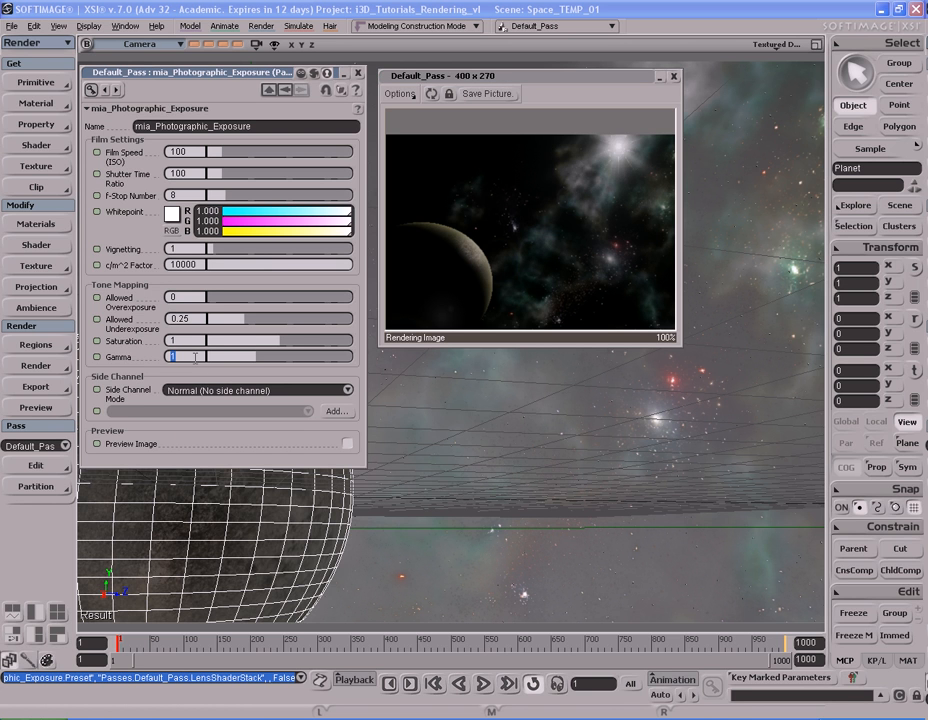
{"action": "type", "text": "2.2"}
{"action": "key", "text": "Return"}
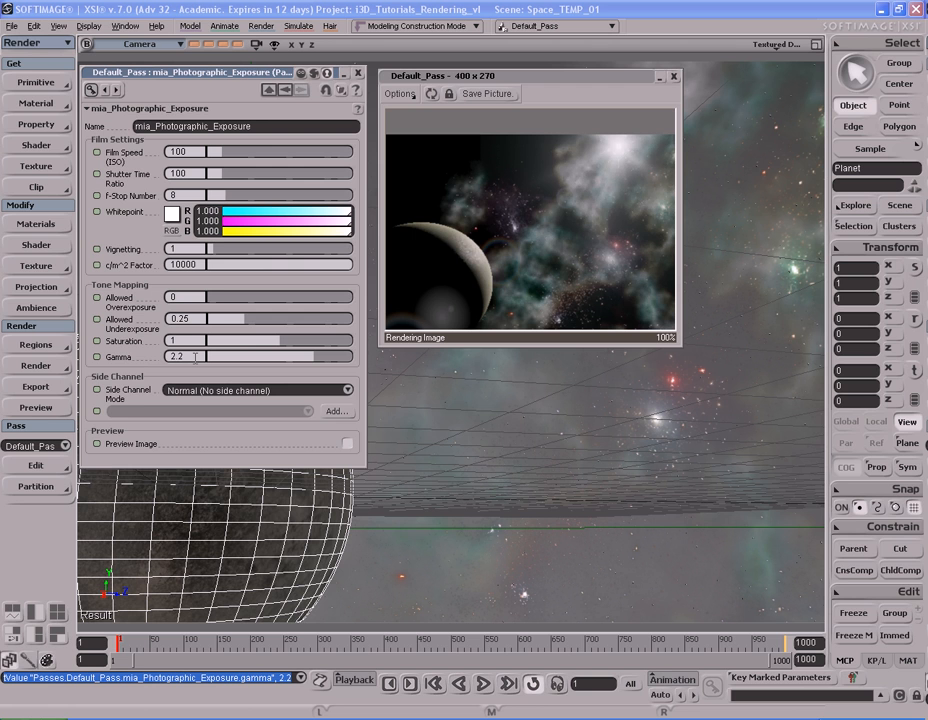
Set the exposure shader's gamma to 1.8 and its saturation to 1.25
{"action": "left_click", "coordinate": [195, 357]}
{"action": "type", "text": "1.8"}
{"action": "key", "text": "Return"}
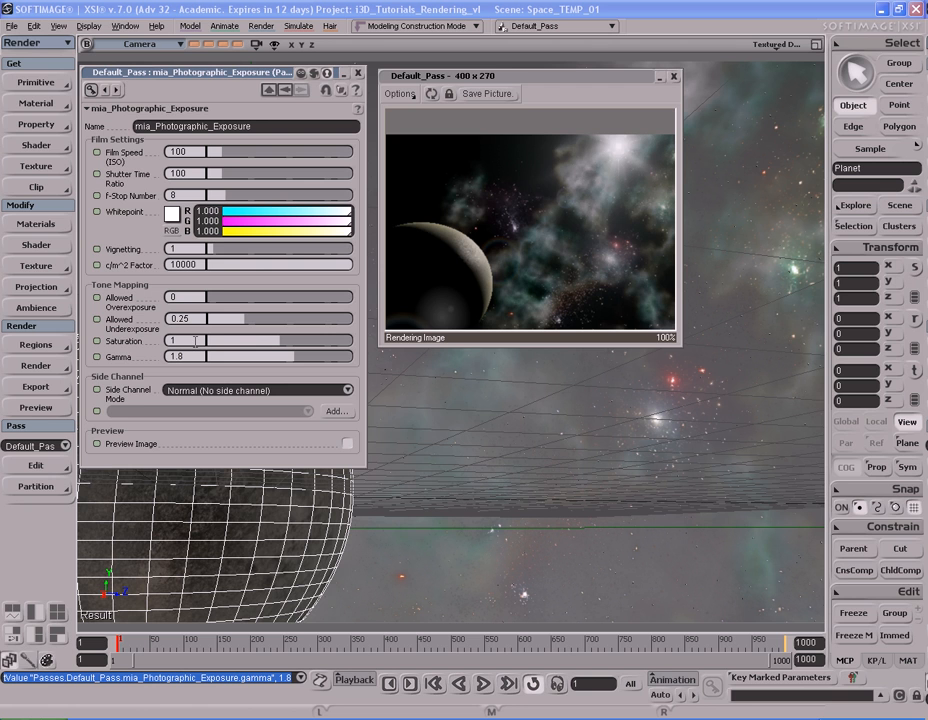
{"action": "left_click", "coordinate": [195, 341]}
{"action": "type", "text": "1.25"}
{"action": "key", "text": "Return"}
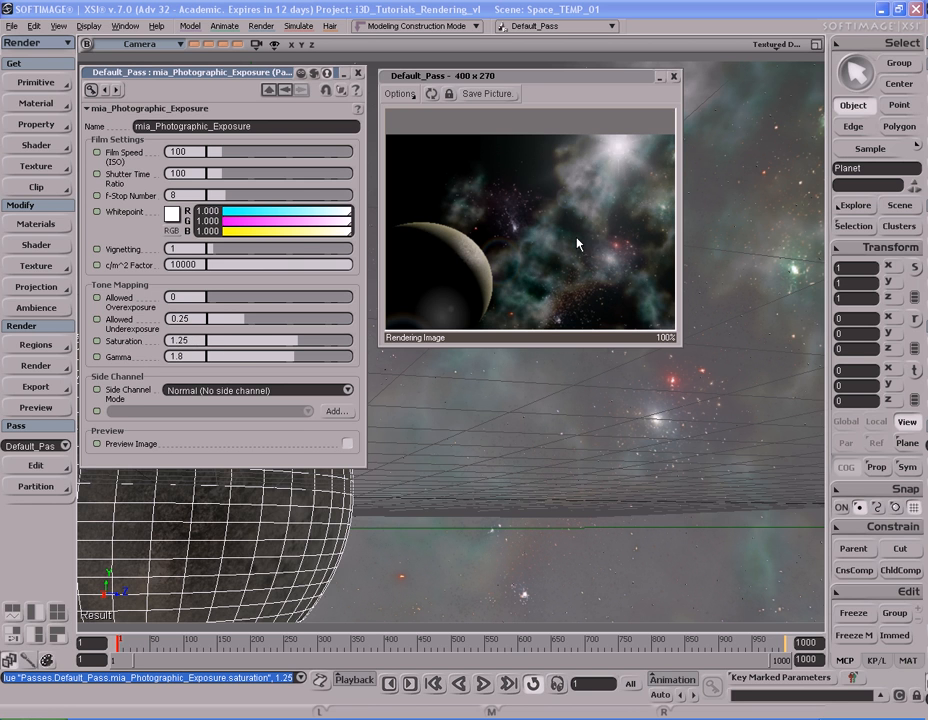
Set the exposure shader's allowed overexposure to 0.7
{"action": "left_click", "coordinate": [182, 318]}
{"action": "key", "text": "shift+Tab"}
{"action": "type", "text": ".7"}
{"action": "key", "text": "Return"}
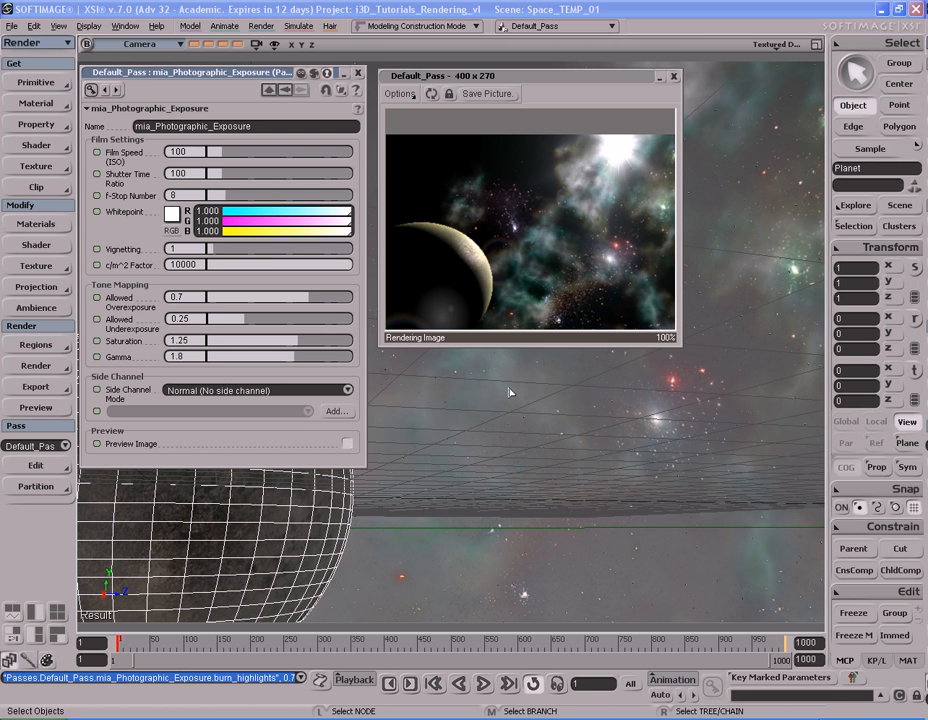
Set the exposure shader's vignetting to 0, and close its properties and the render preview
{"action": "left_click", "coordinate": [197, 249]}
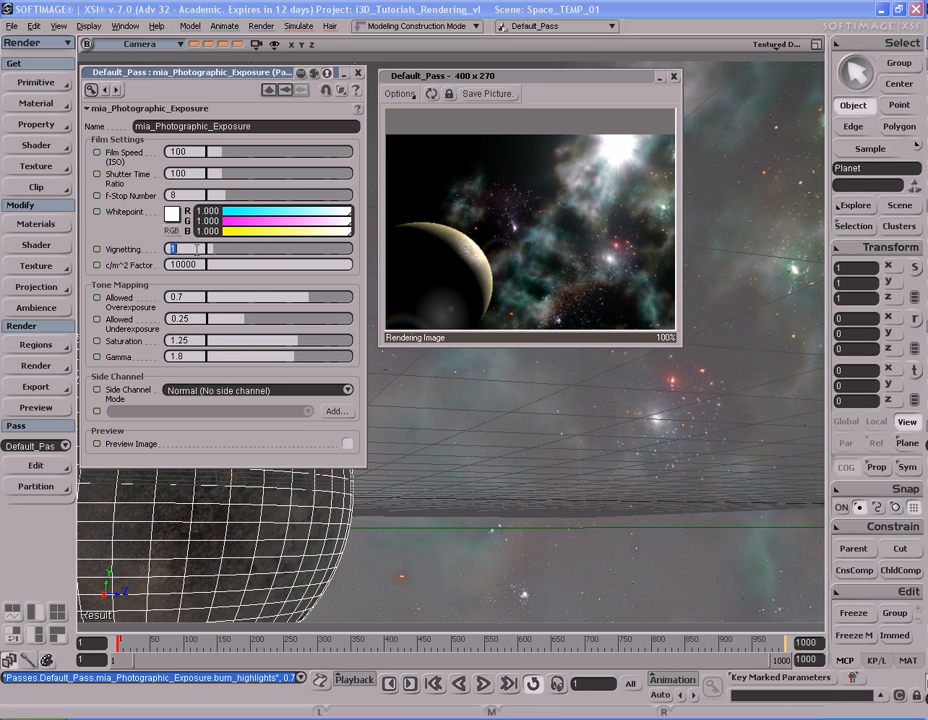
{"action": "type", "text": "0"}
{"action": "key", "text": "Return"}
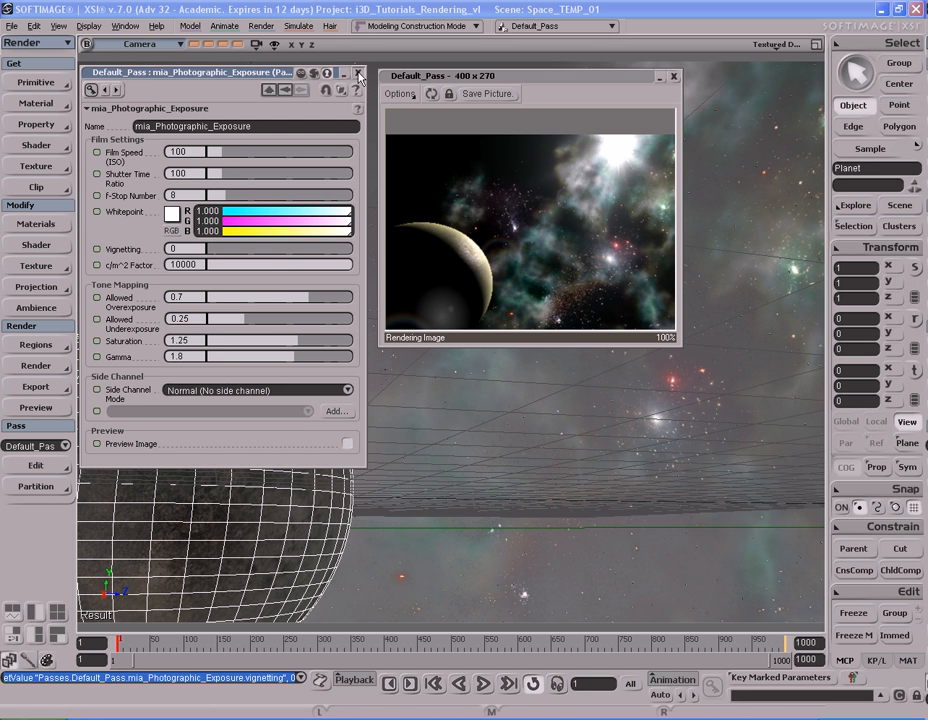
{"action": "left_click", "coordinate": [358, 75]}
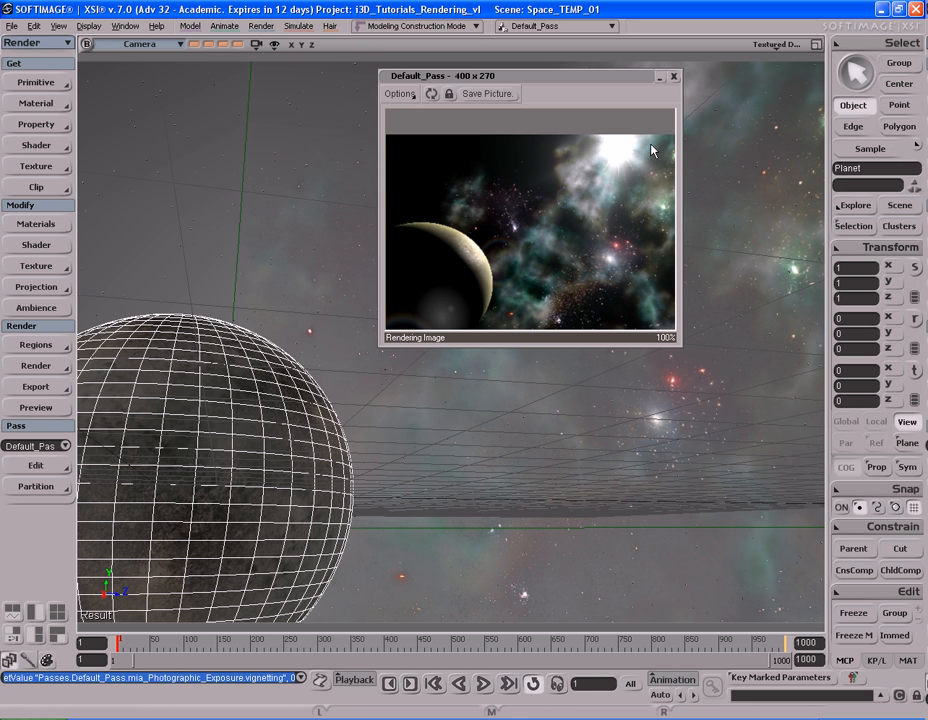
{"action": "left_click", "coordinate": [674, 77]}
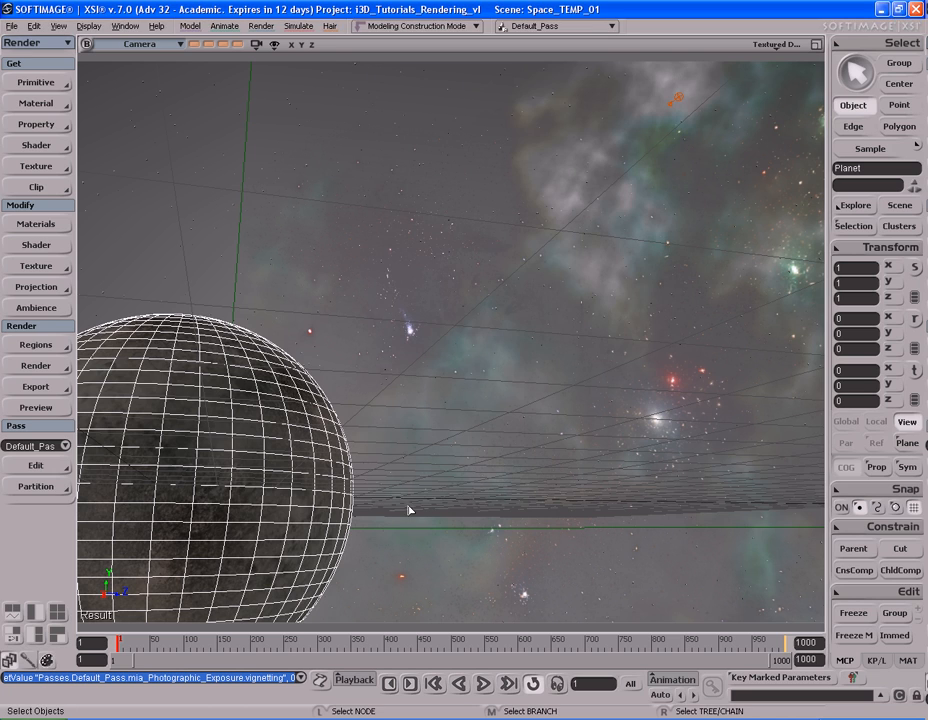
Frame the planet, orbit to its sunlit side with the blue-green nebula behind it, and preview the frame
{"action": "key", "text": "f"}
{"action": "key", "text": "s"}
{"action": "right_click_drag", "start_coordinate": [491, 394], "coordinate": [429, 439]}
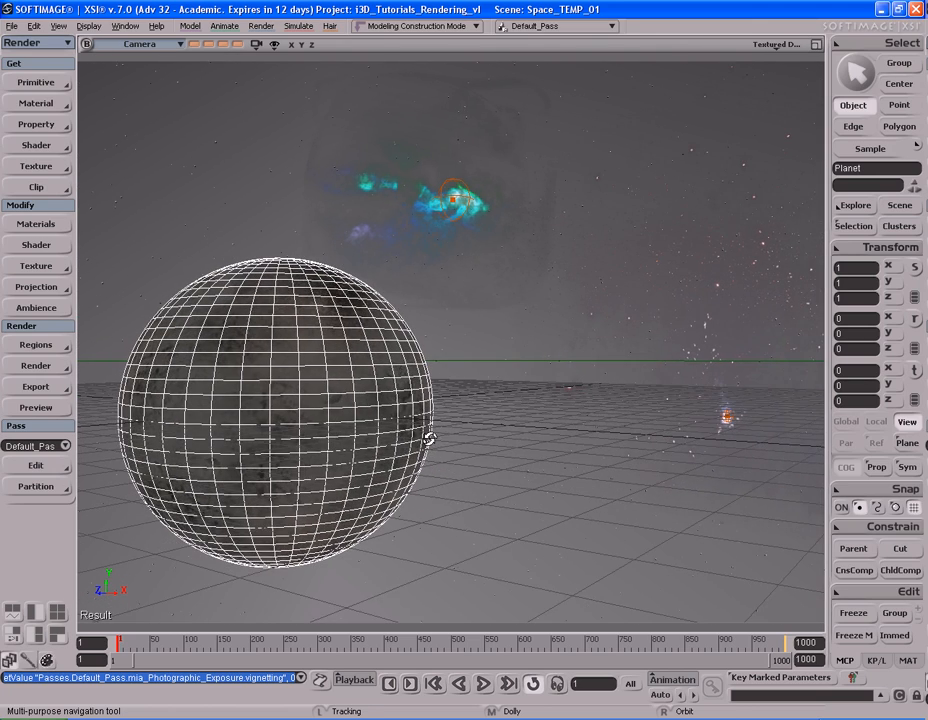
{"action": "left_click_drag", "start_coordinate": [429, 439], "coordinate": [429, 431]}
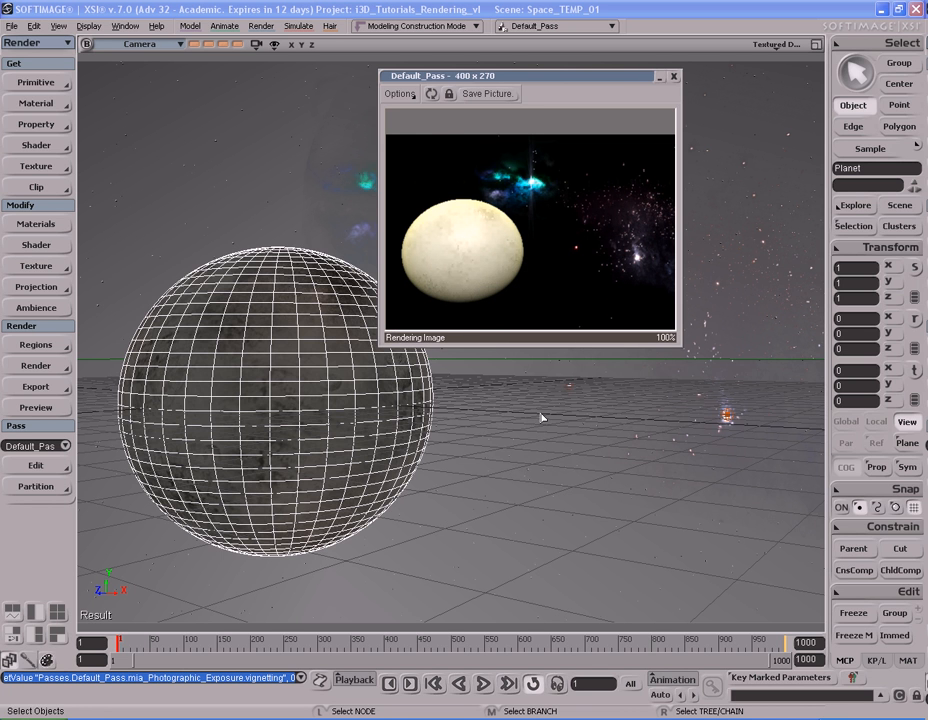
Close the preview, orbit to the planet's shadow side facing Sun_Light, and render a new preview
{"action": "left_click", "coordinate": [674, 77]}
{"action": "key", "text": "s"}
{"action": "right_click_drag", "start_coordinate": [622, 283], "coordinate": [504, 288]}
{"action": "key", "text": "shift+r"}
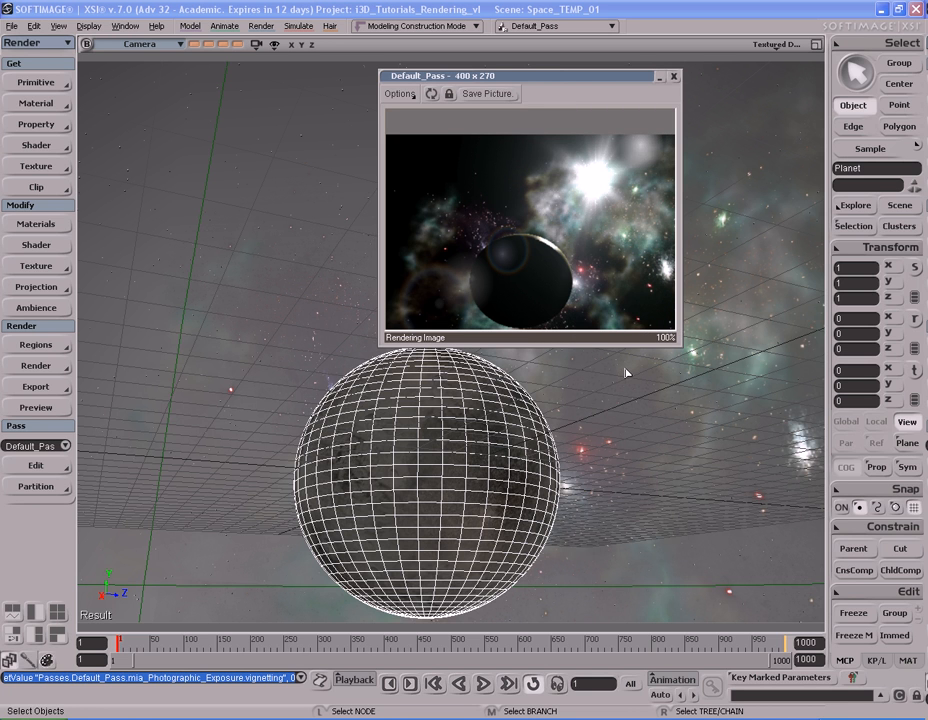
Close the render preview and orbit the camera to a level view of the planet with the nebula beside it
{"action": "left_click", "coordinate": [673, 76]}
{"action": "key", "text": "s"}
{"action": "right_click_drag", "start_coordinate": [659, 308], "coordinate": [629, 319]}
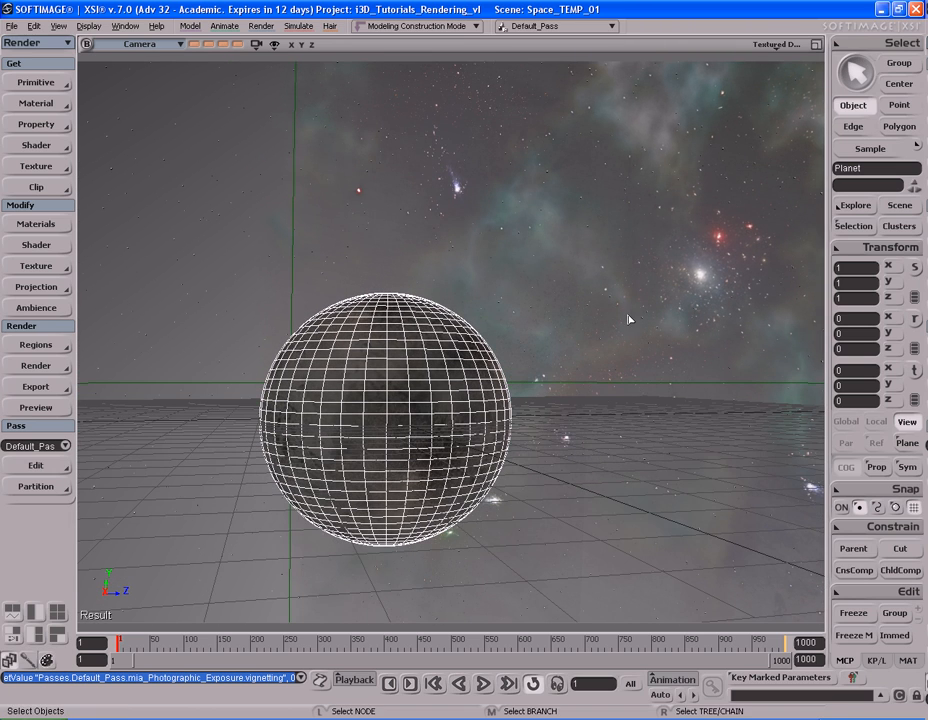
Open the Render Manager's output settings for Default_Pass, keeping the custom resolution format and the aspect ratio locked
{"action": "left_click", "coordinate": [40, 372]}
{"action": "left_click", "coordinate": [139, 513]}
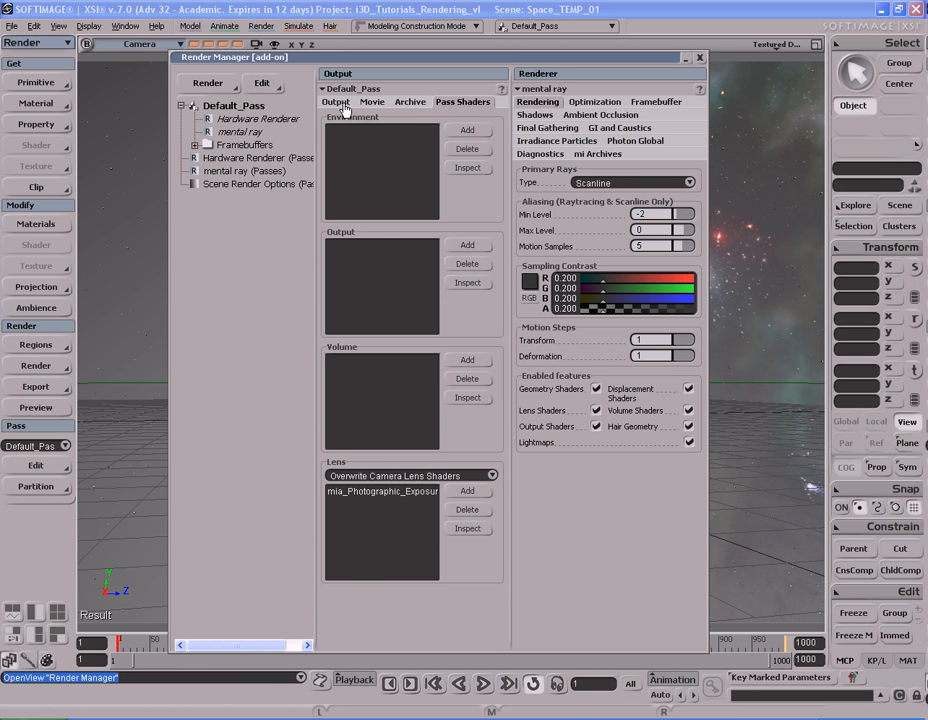
{"action": "left_click", "coordinate": [337, 102]}
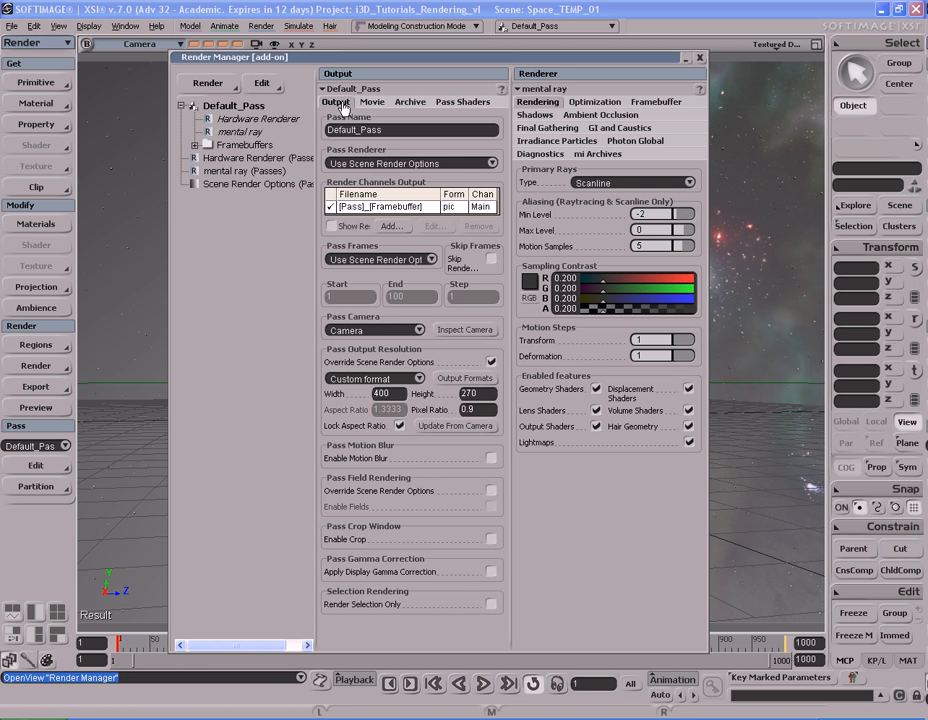
{"action": "left_click", "coordinate": [420, 379]}
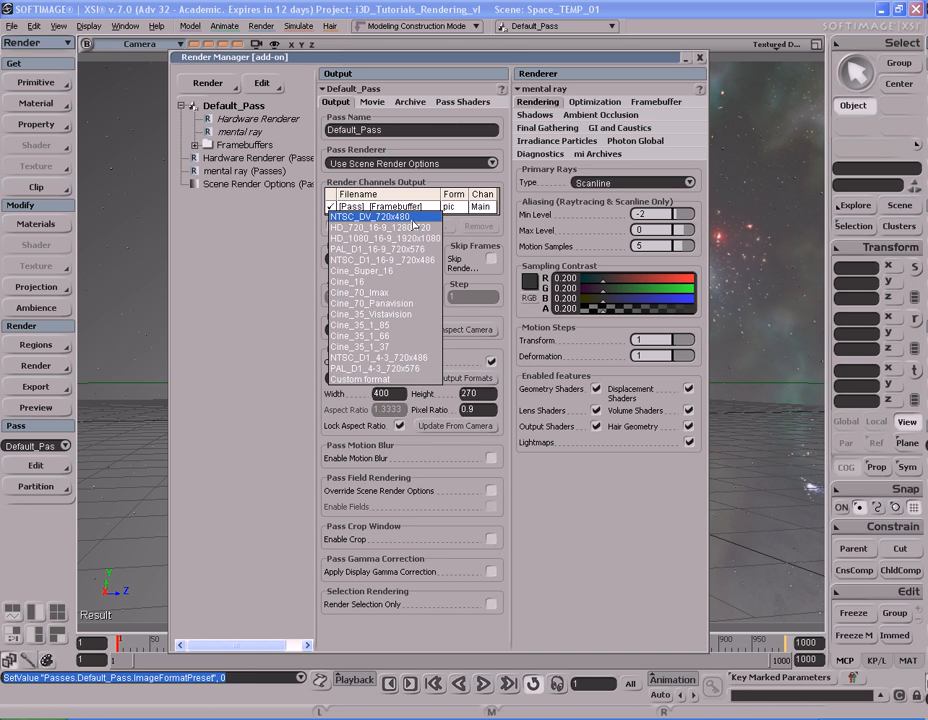
{"action": "left_click", "coordinate": [422, 380]}
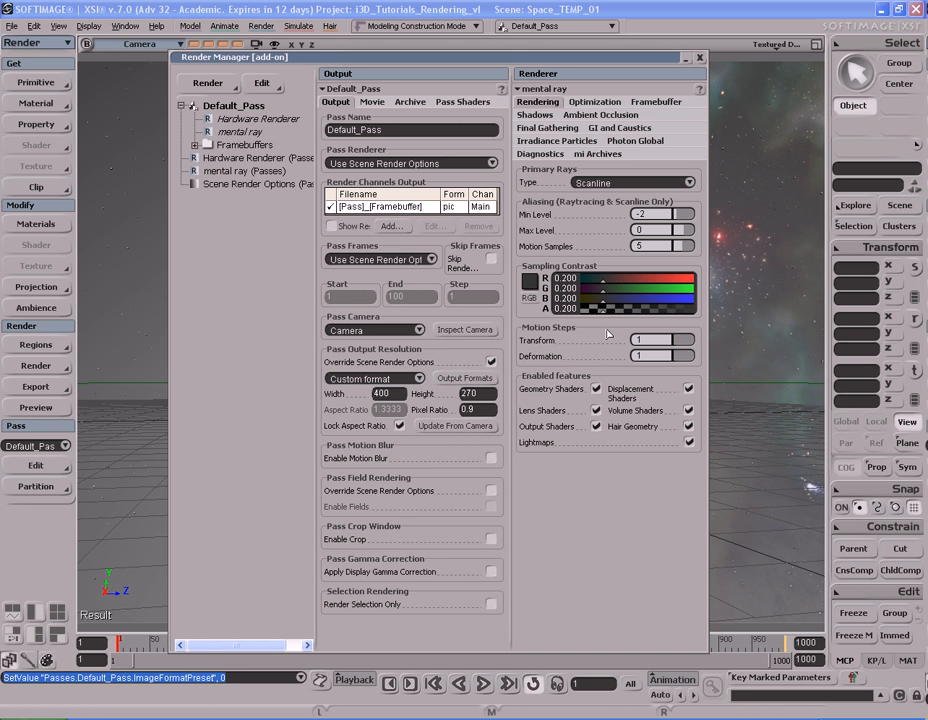
{"action": "left_click", "coordinate": [375, 379]}
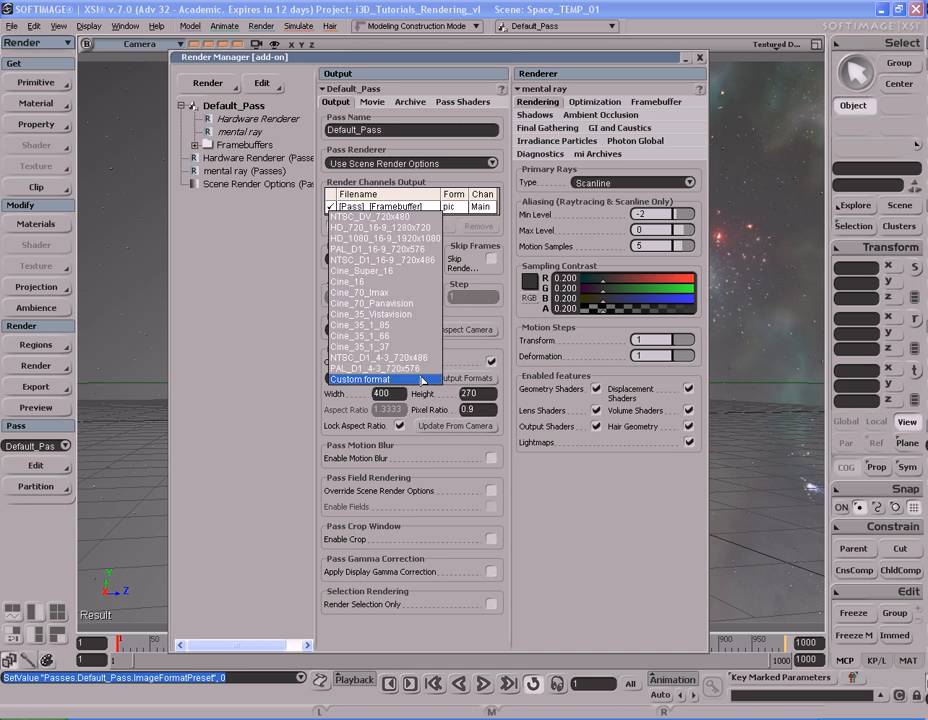
{"action": "left_click", "coordinate": [375, 380]}
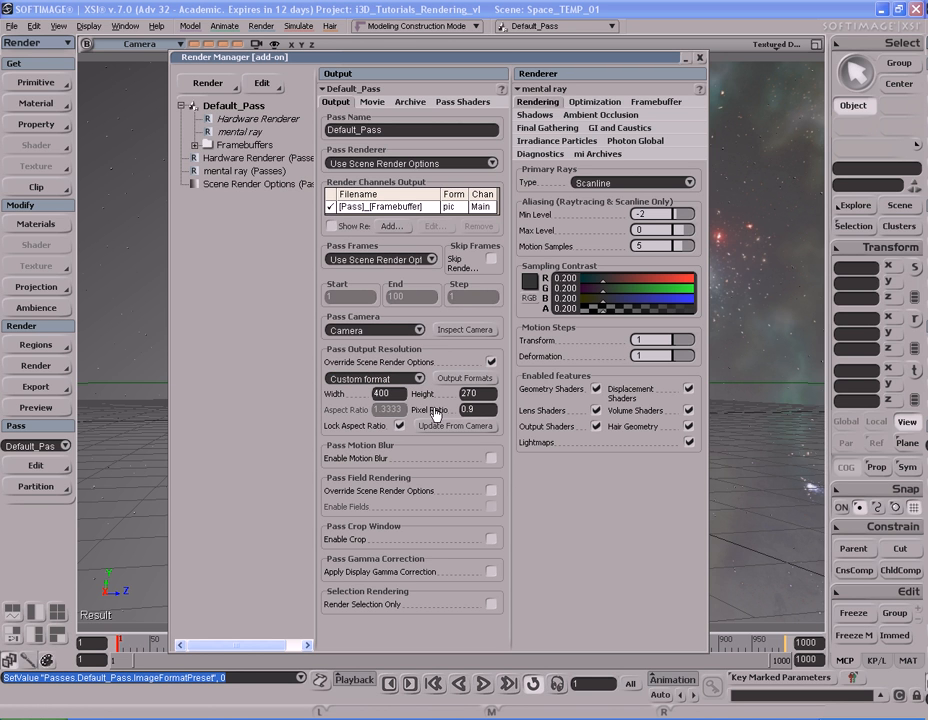
{"action": "left_click", "coordinate": [400, 428]}
{"action": "left_click", "coordinate": [400, 427]}
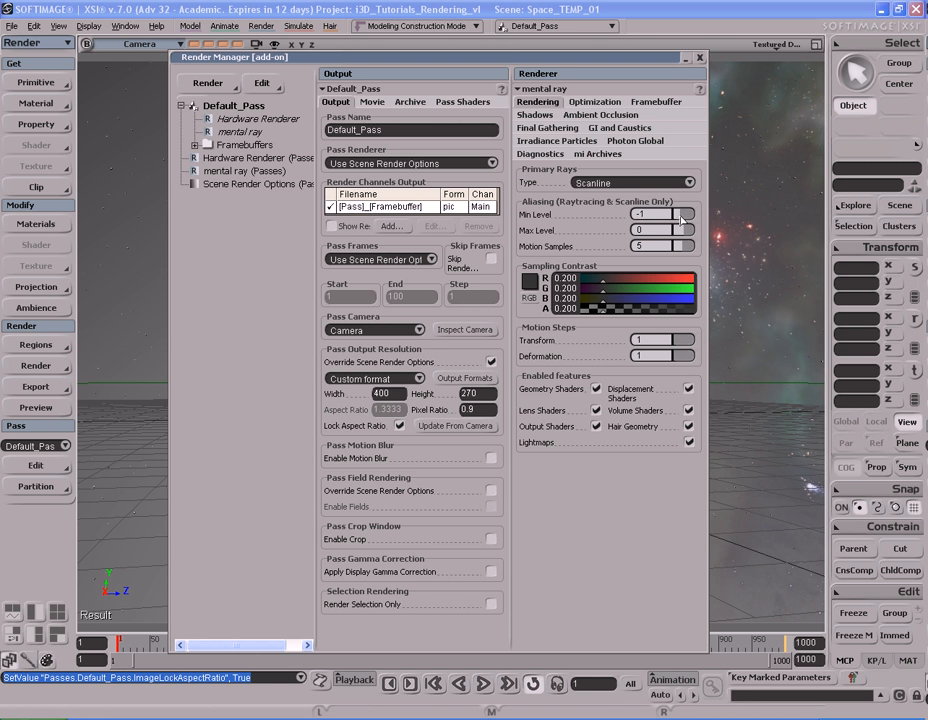
Set mental ray's aliasing to minimum level 1 and maximum level 3, with a sampling contrast of 0.05 for R, G, B and A
{"action": "left_click_drag", "start_coordinate": [678, 219], "coordinate": [695, 234]}
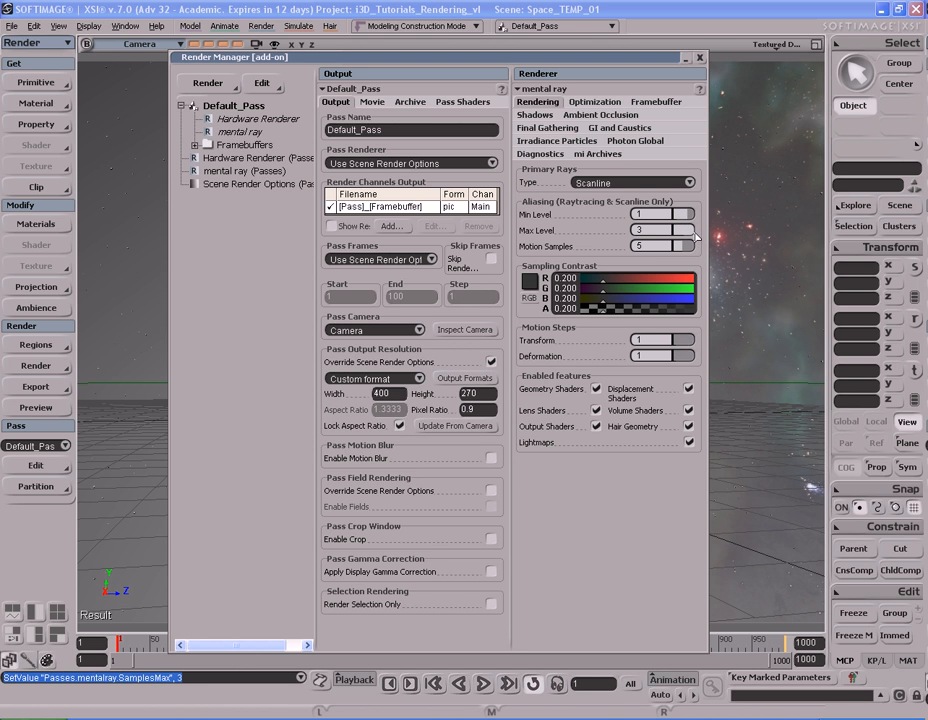
{"action": "left_click", "coordinate": [570, 279]}
{"action": "type", "text": ".05"}
{"action": "key", "text": "Tab"}
{"action": "type", "text": ".05"}
{"action": "key", "text": "Tab"}
{"action": "type", "text": ".05"}
{"action": "key", "text": "Tab"}
{"action": "type", "text": ".05"}
{"action": "key", "text": "Tab"}
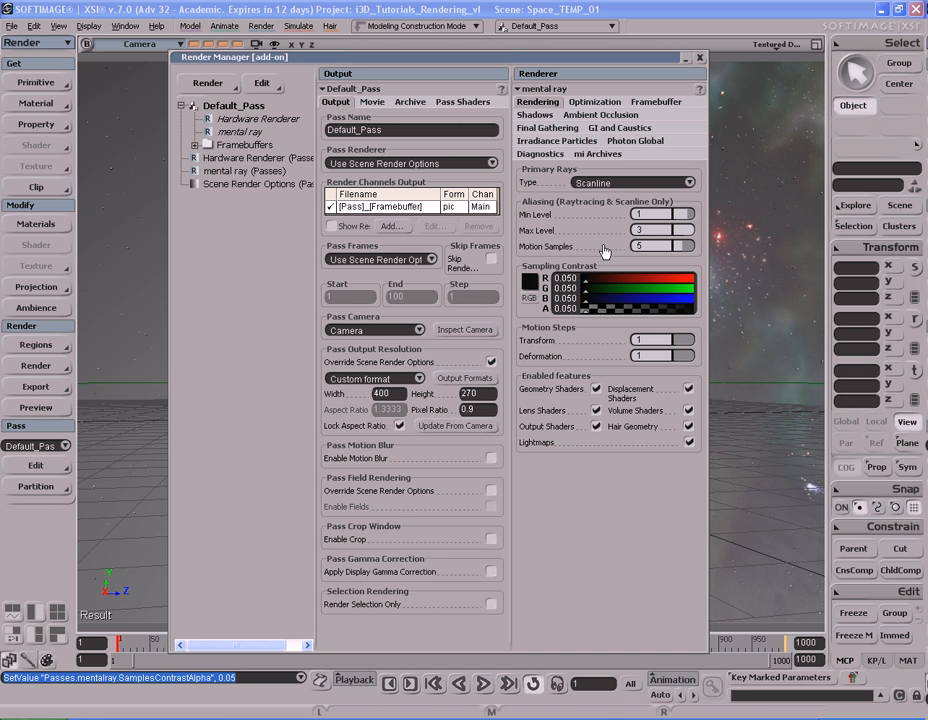
Set the mental ray framebuffer's sample filter to Mitchell with a filter size of 4
{"action": "left_click", "coordinate": [656, 102]}
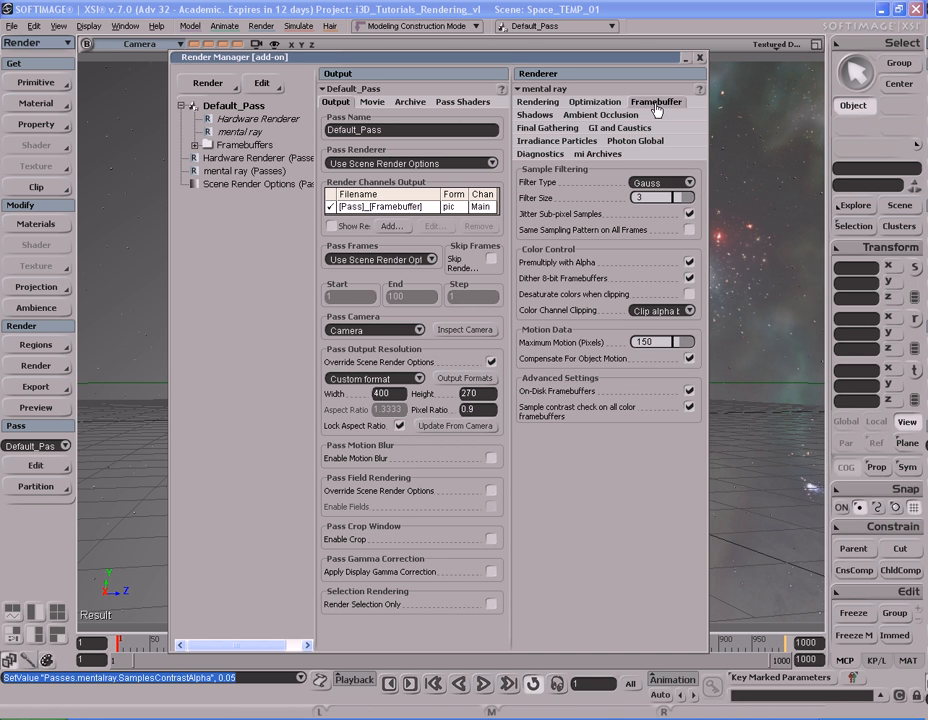
{"action": "left_click", "coordinate": [663, 182]}
{"action": "left_click", "coordinate": [666, 199]}
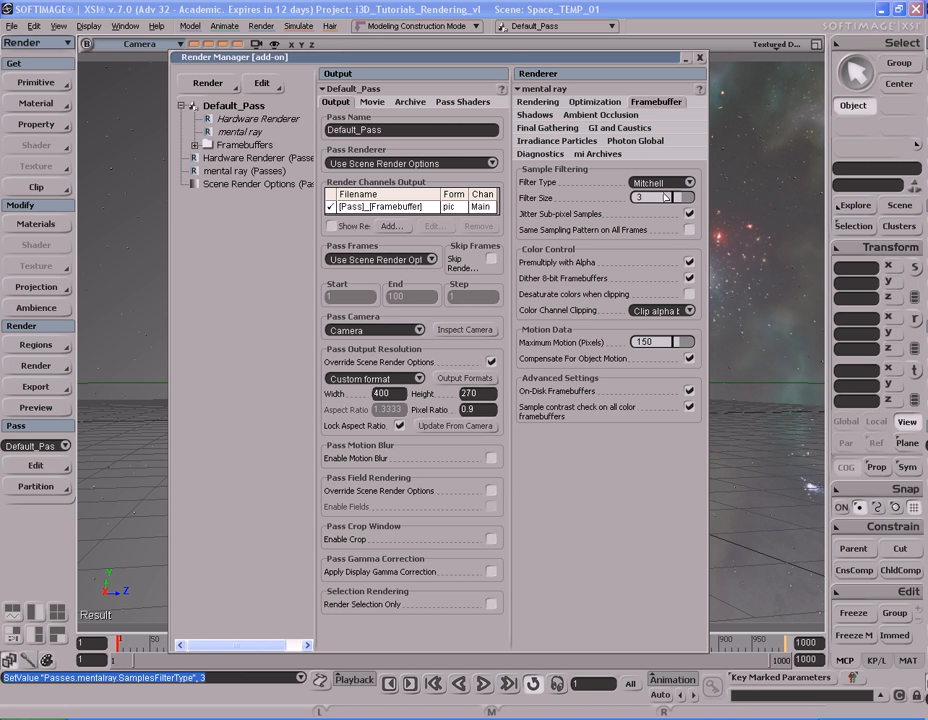
{"action": "left_click", "coordinate": [664, 199]}
{"action": "type", "text": "4"}
{"action": "key", "text": "Return"}
Set the pass output width to 700 and close the Render Manager
{"action": "left_click", "coordinate": [400, 394]}
{"action": "type", "text": "700"}
{"action": "key", "text": "Return"}
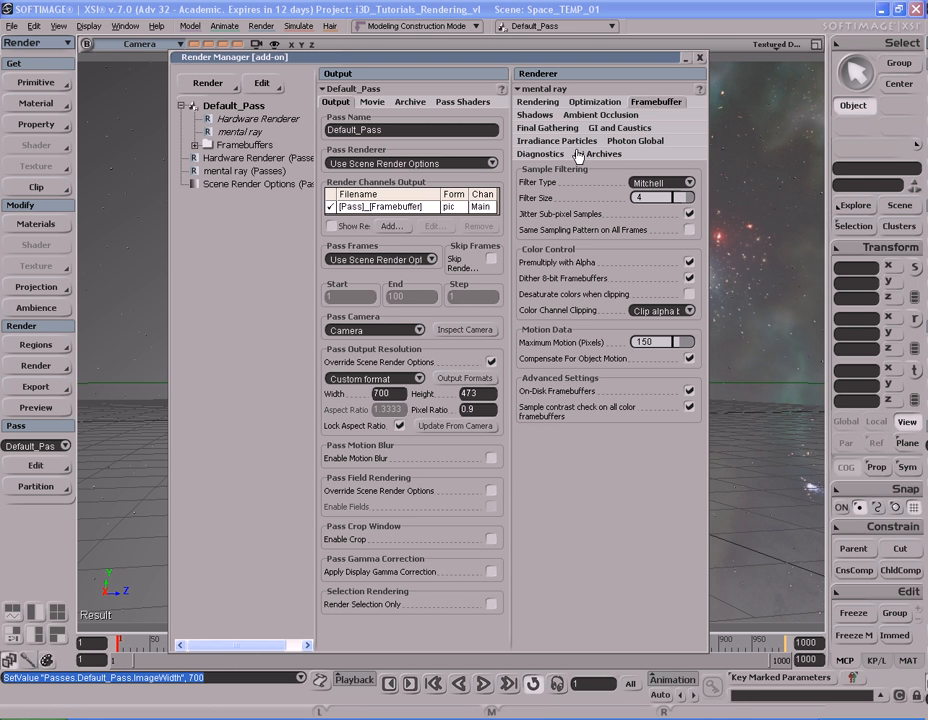
{"action": "left_click", "coordinate": [700, 62]}
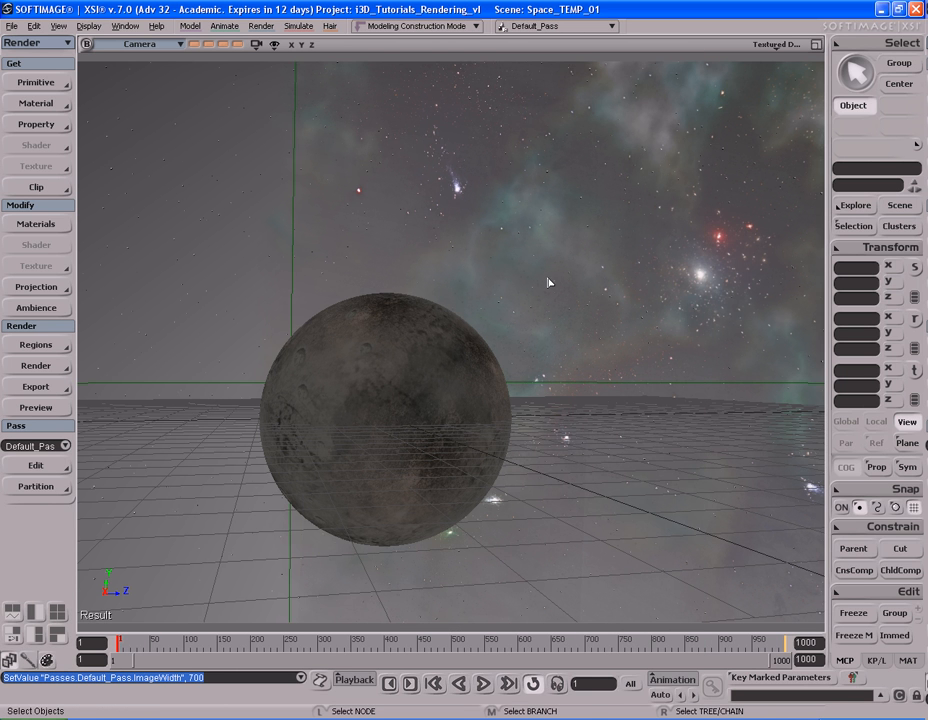
Recall the fourth stored camera view, render a preview of it, and move the preview window to the middle of the viewport
{"action": "left_click", "coordinate": [240, 46]}
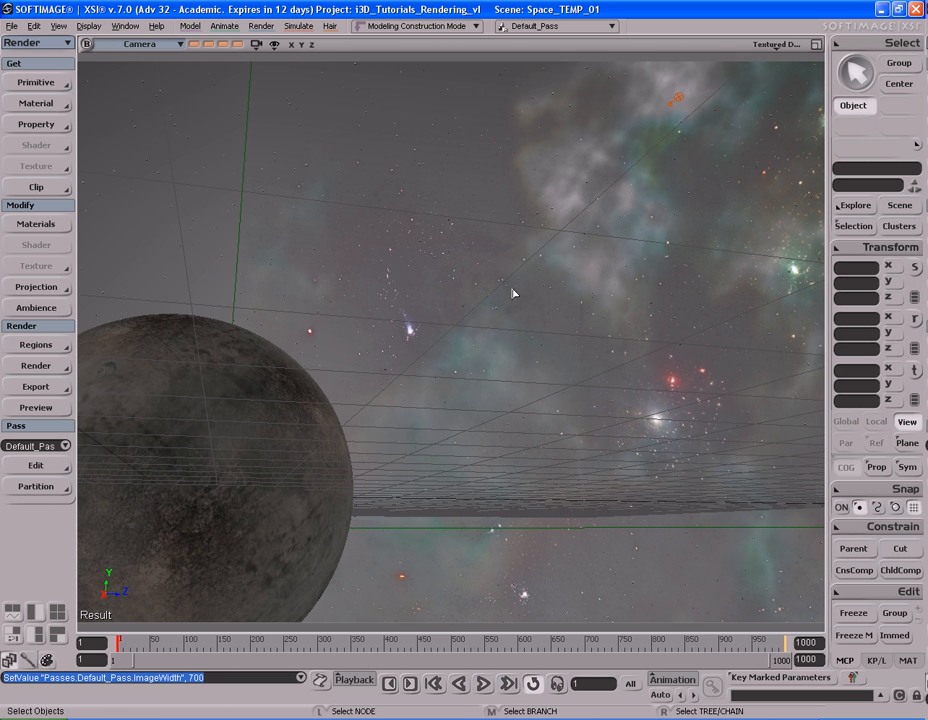
{"action": "key", "text": "shift+q"}
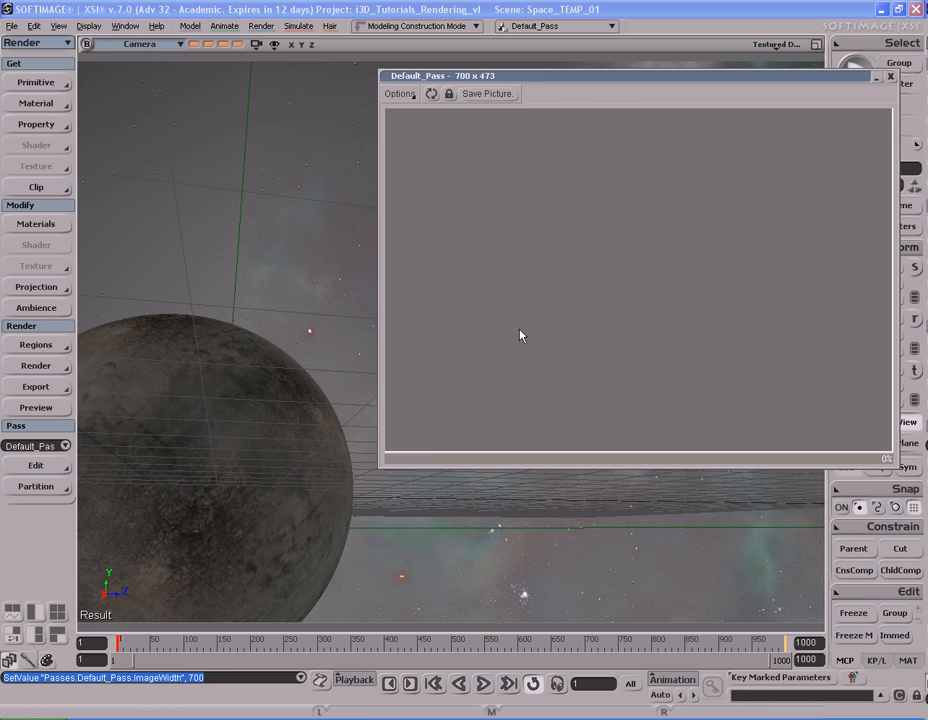
{"action": "left_click_drag", "start_coordinate": [630, 80], "coordinate": [436, 96]}
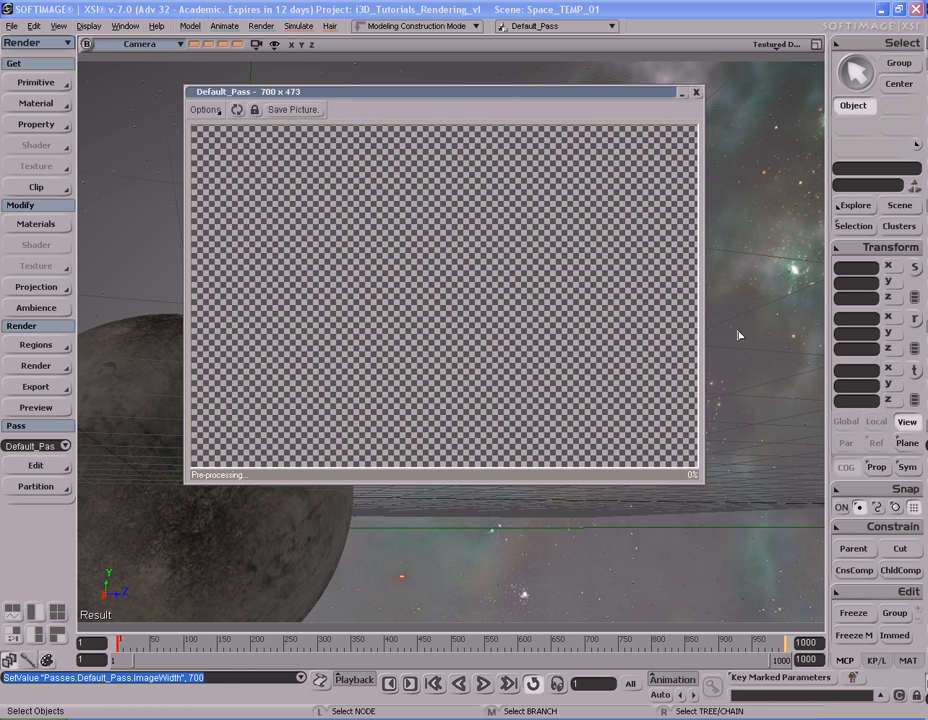